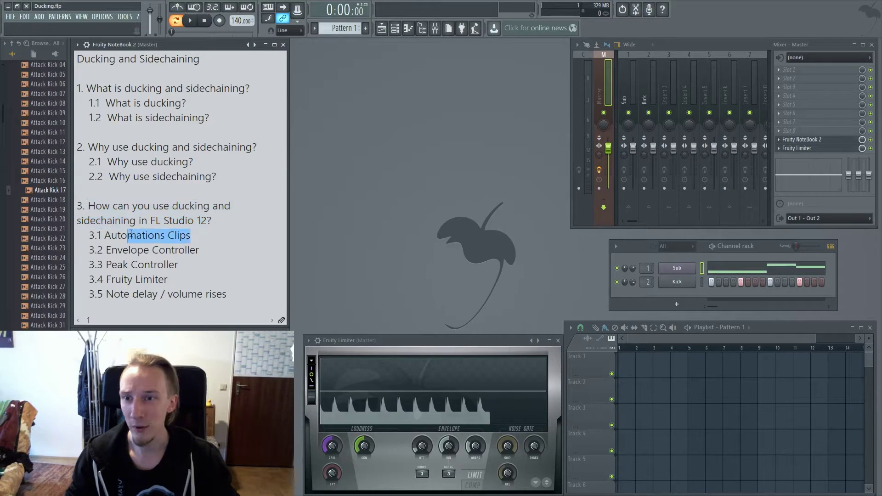
Walk through the notebook outline by highlighting techniques 3.2 to 3.5, the first heading's question and item 2.1, Why use ducking?
left_click_drag(215, 248, 116, 248)
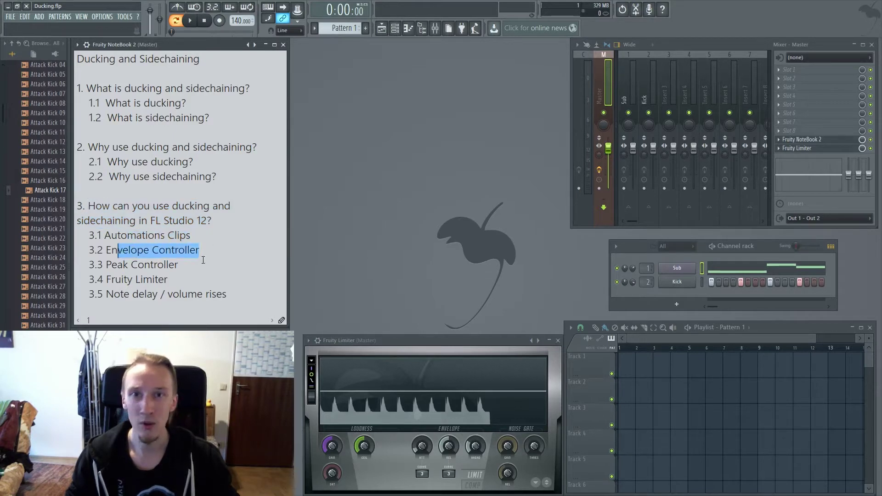
left_click_drag(200, 259, 98, 266)
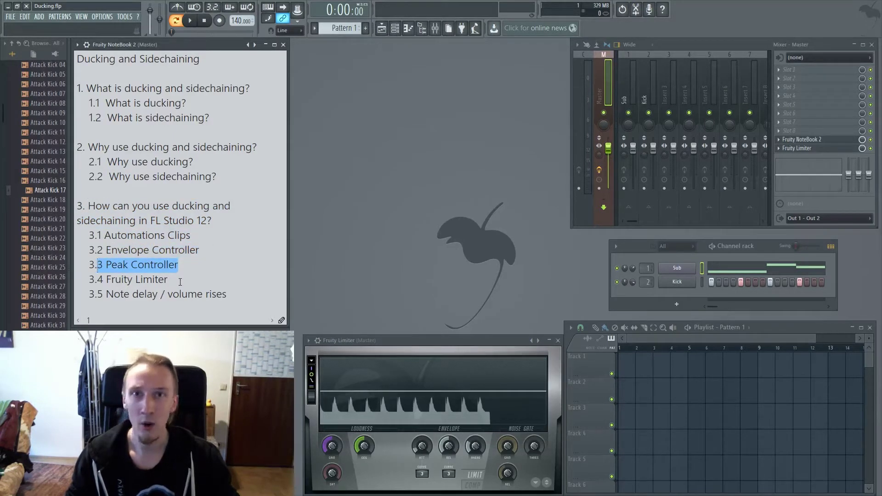
left_click_drag(180, 282, 110, 280)
left_click_drag(236, 297, 115, 293)
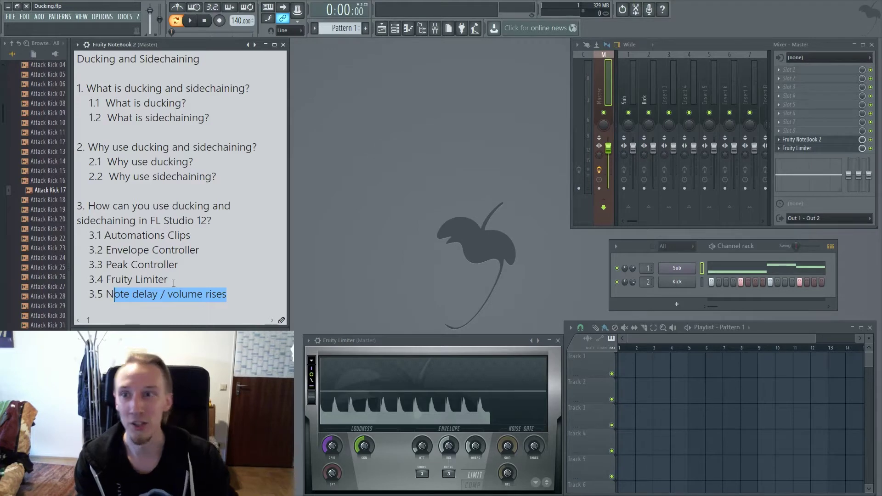
left_click_drag(250, 88, 85, 89)
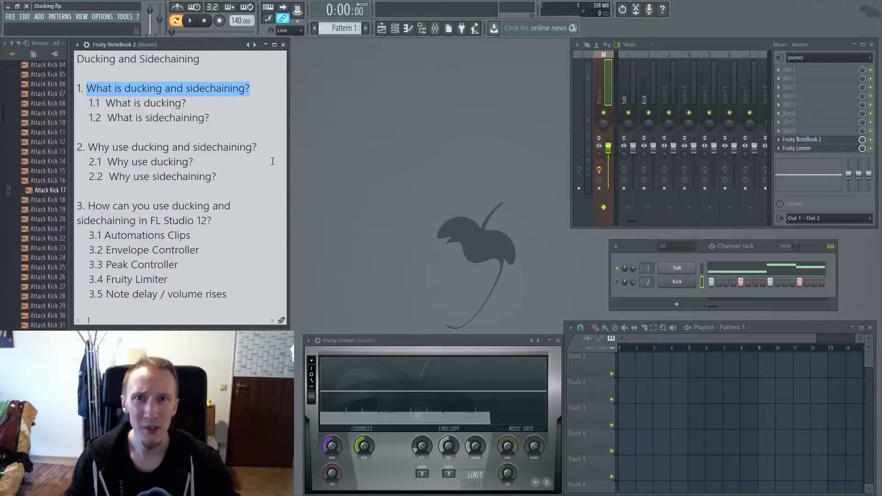
left_click_drag(193, 161, 73, 159)
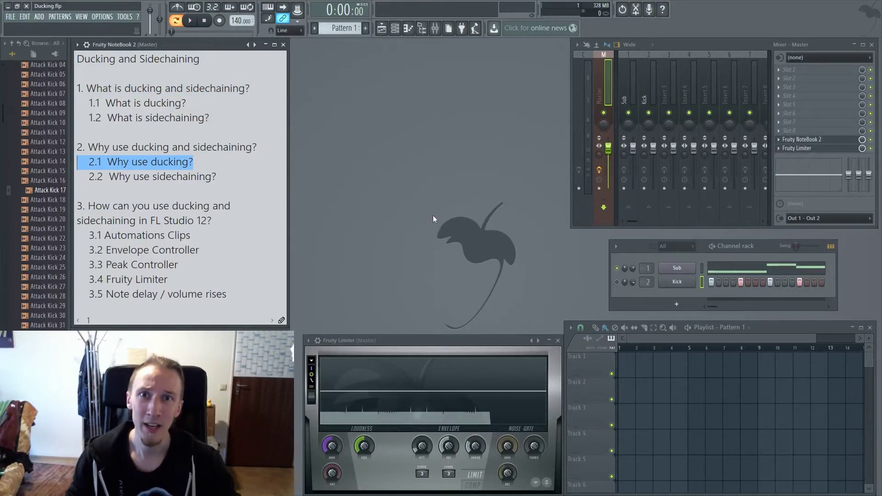
Play the Kick channel on its own and check its sampler settings
left_click(635, 291)
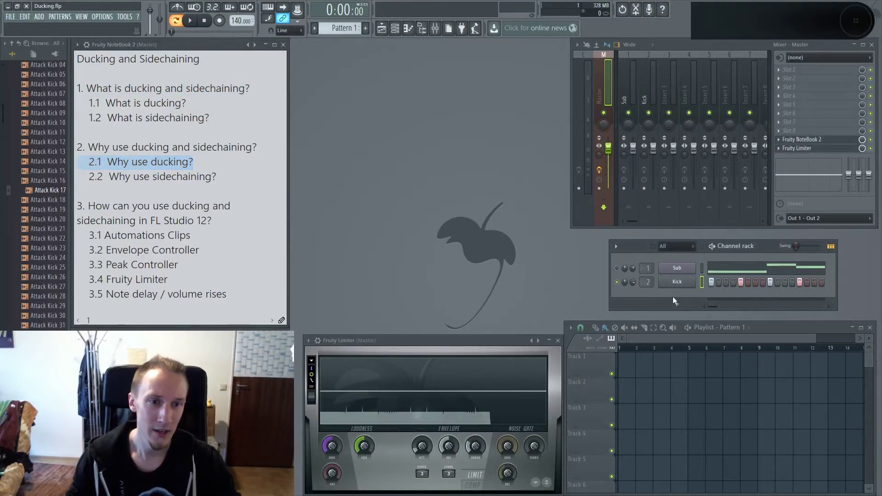
key("space")
left_click(677, 282)
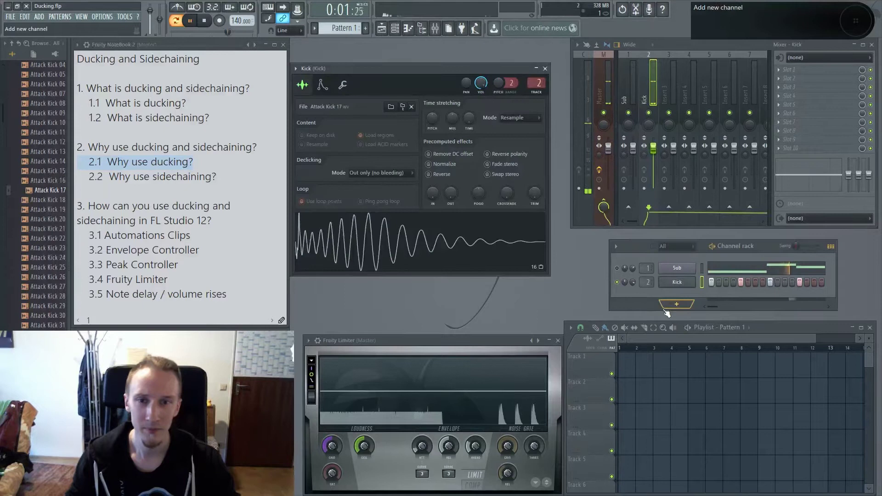
key("space")
left_click(545, 69)
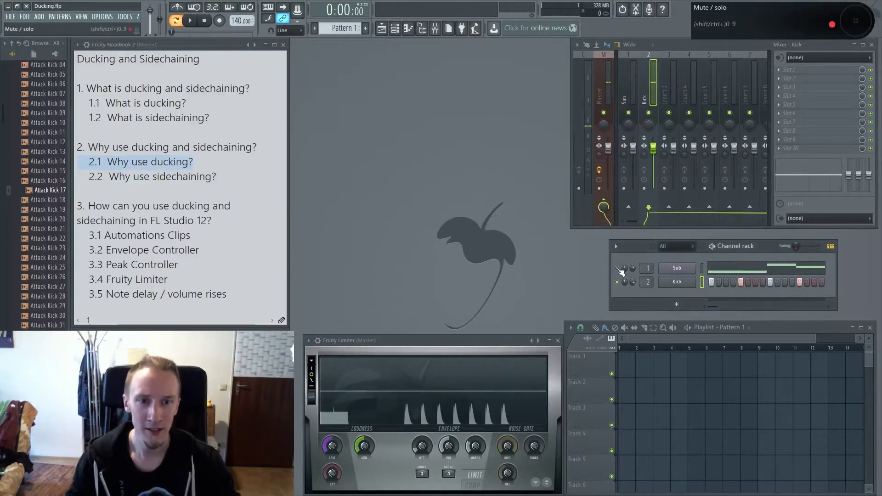
Play the Sub channel on its own and together with the Kick to compare their levels on the Master limiter
key("space")
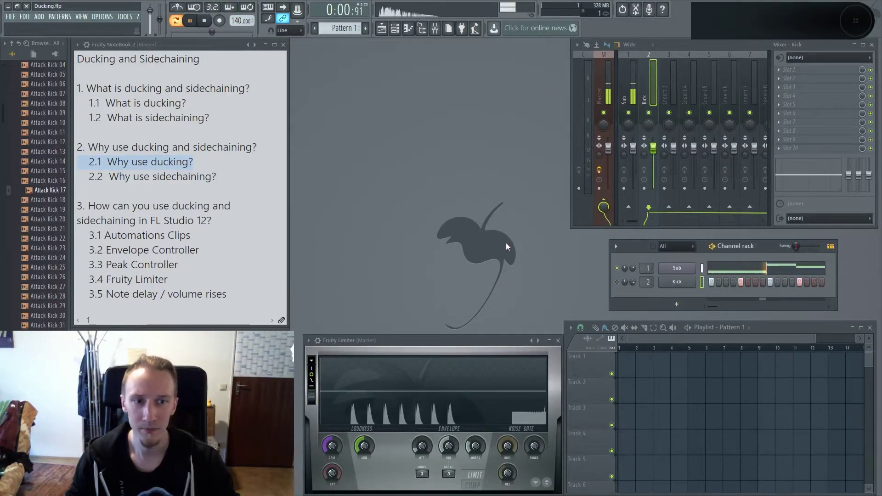
key("space")
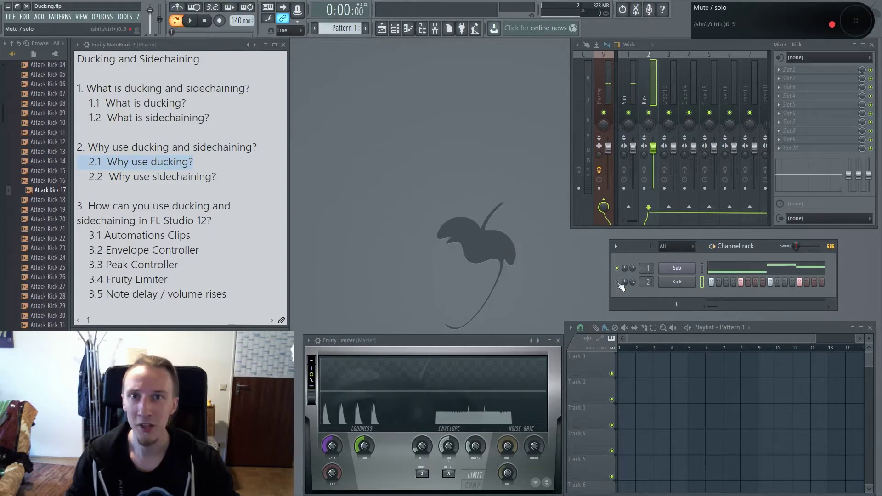
key("space")
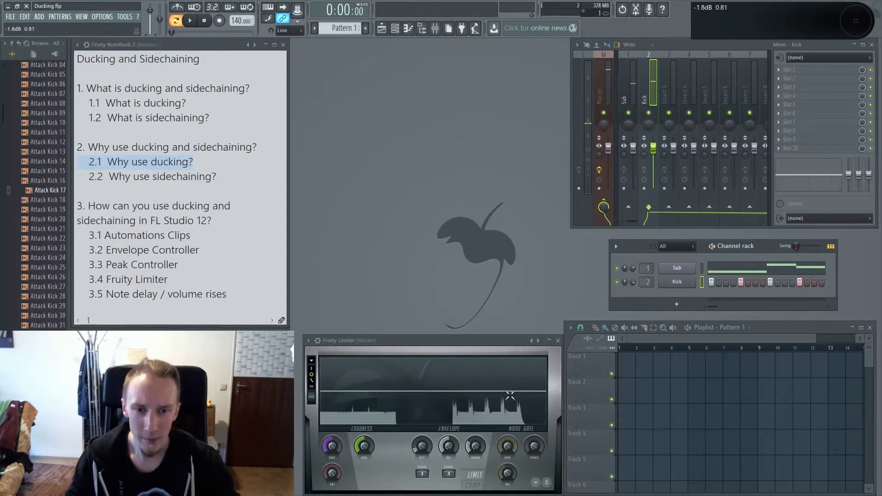
key("space")
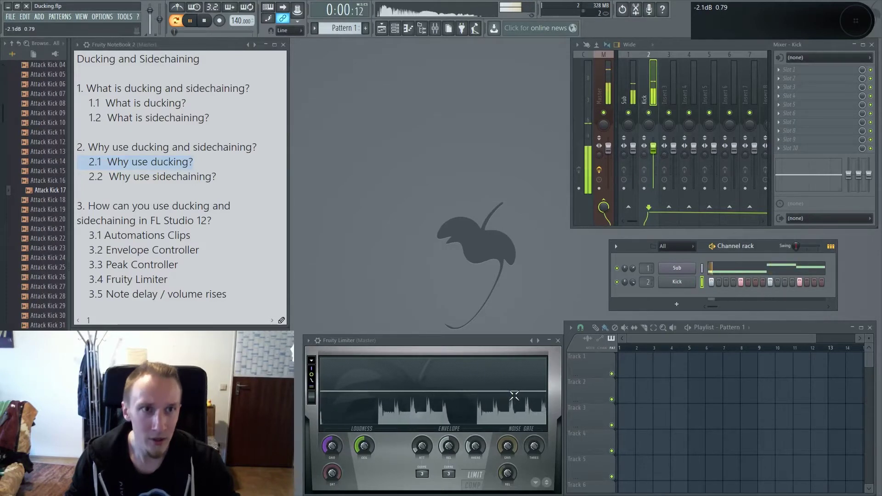
key("space")
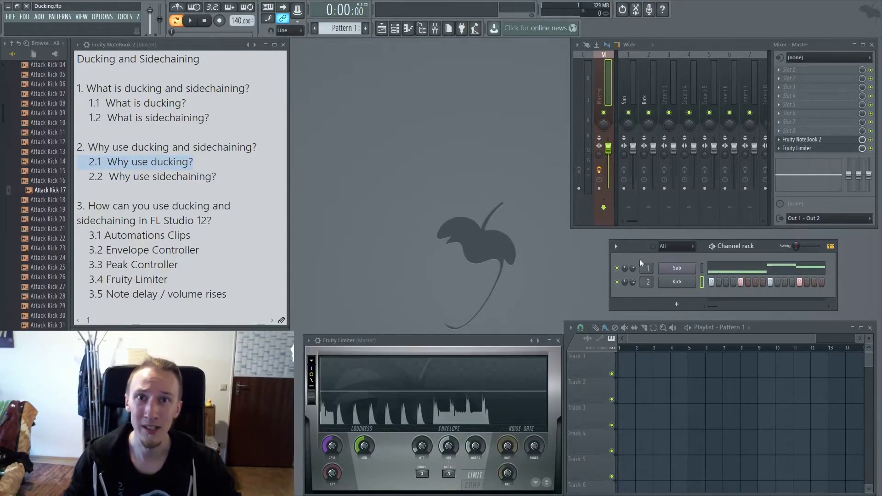
key("space")
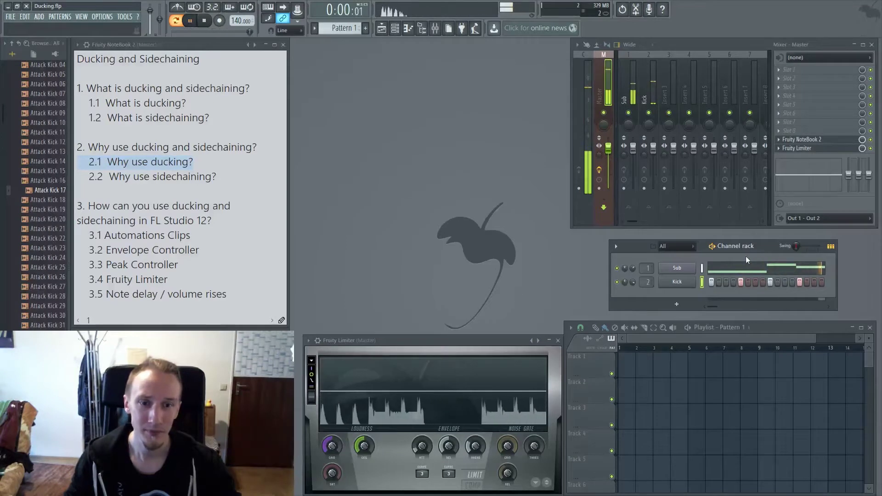
key("space")
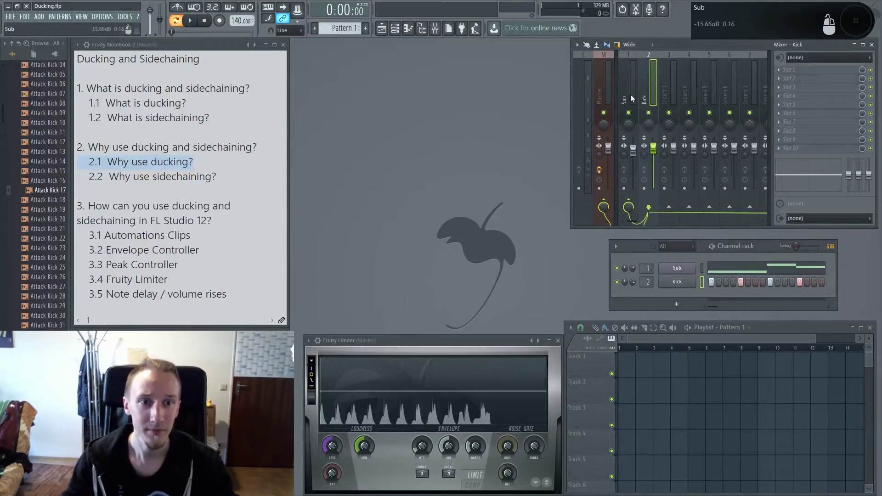
Insert a Fruity Limiter on the Sub mixer track and switch it to compressor mode
left_click(628, 216)
left_click(789, 113)
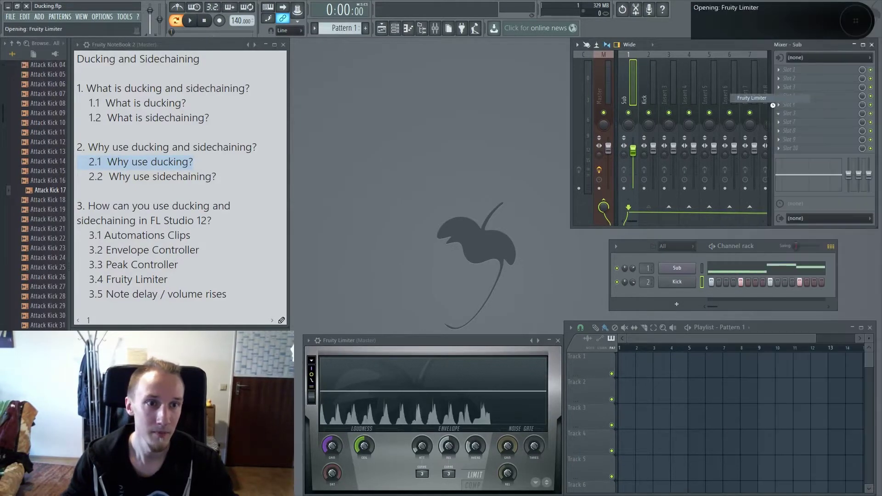
left_click(762, 98)
left_click(256, 242)
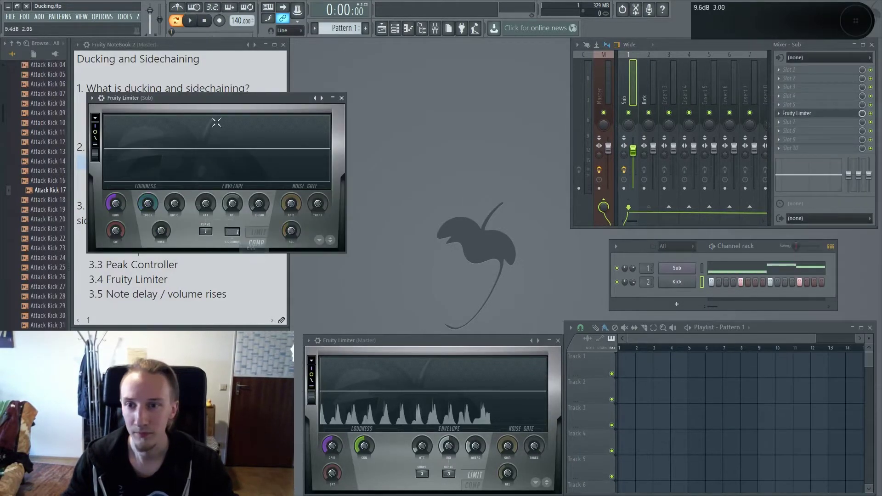
Set the Sub limiter's threshold to -60 dB, raise its ratio and release, and play the pattern to hear the ducking
left_click_drag(235, 105, 443, 55)
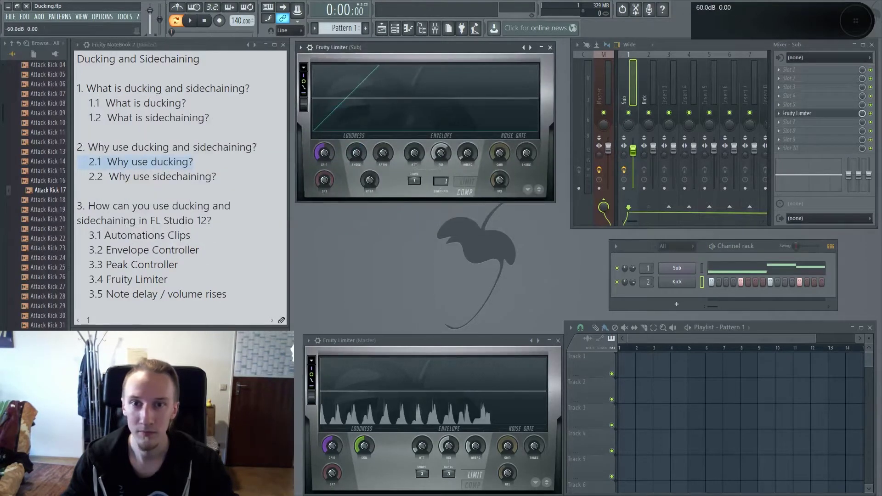
left_click_drag(383, 152, 383, 147)
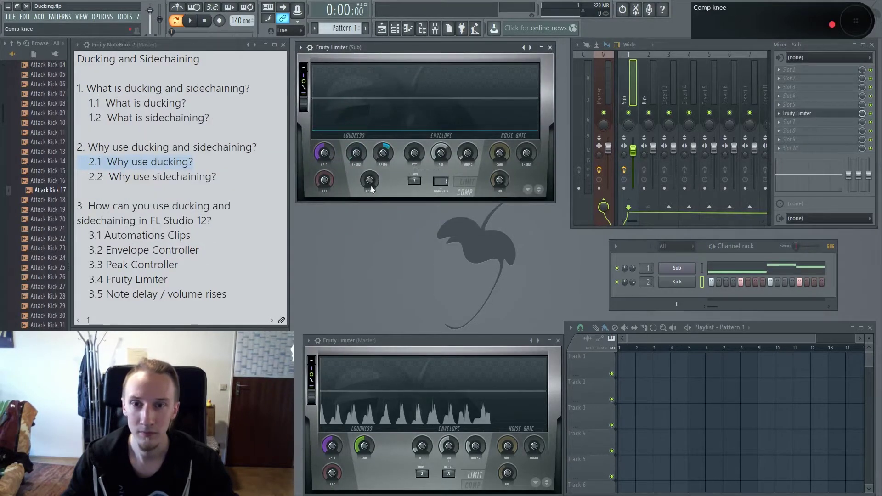
left_click_drag(441, 153, 441, 143)
key("space")
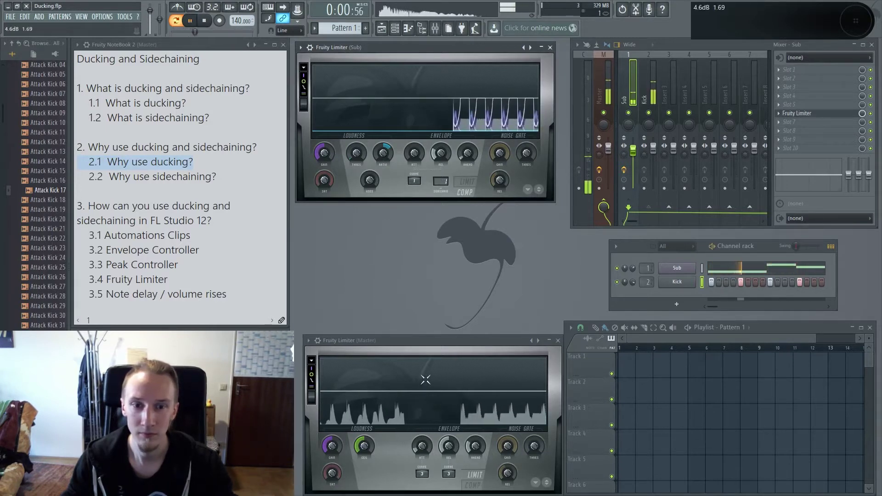
key("space")
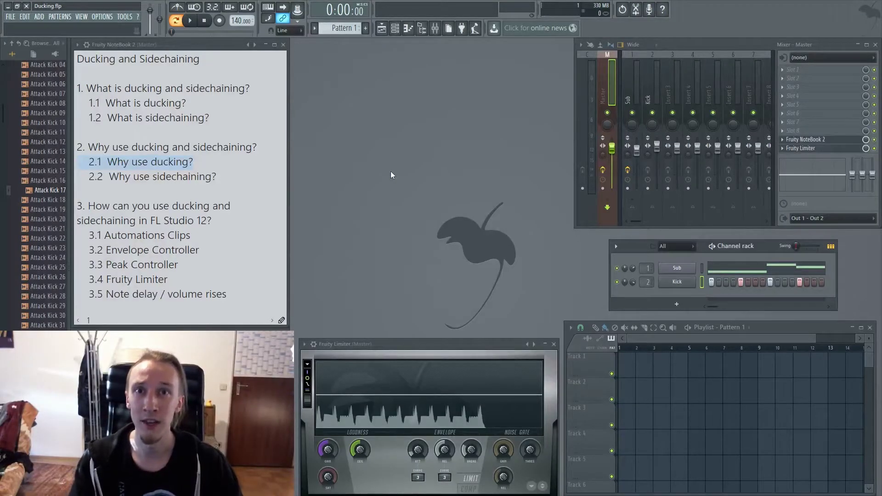
Play the pattern and open the Sub track's Fruity Limiter to examine its ducking curve
key("space")
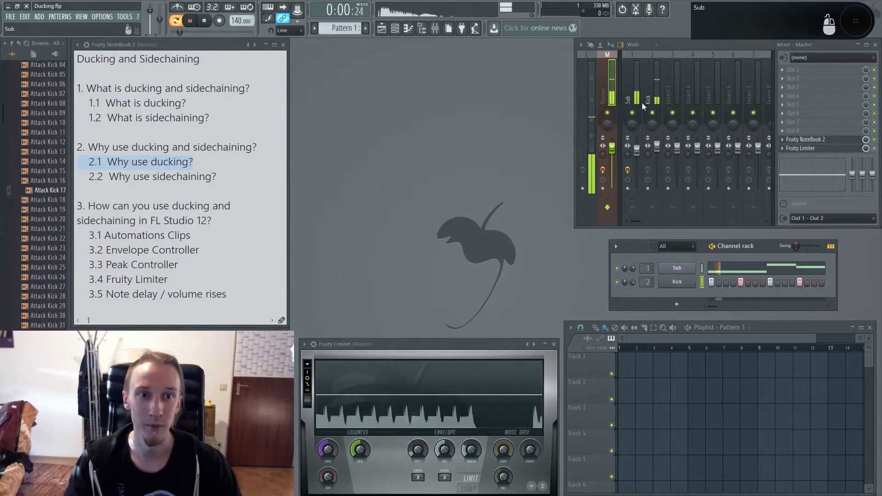
left_click(640, 104)
left_click(808, 125)
left_click_drag(420, 57, 416, 70)
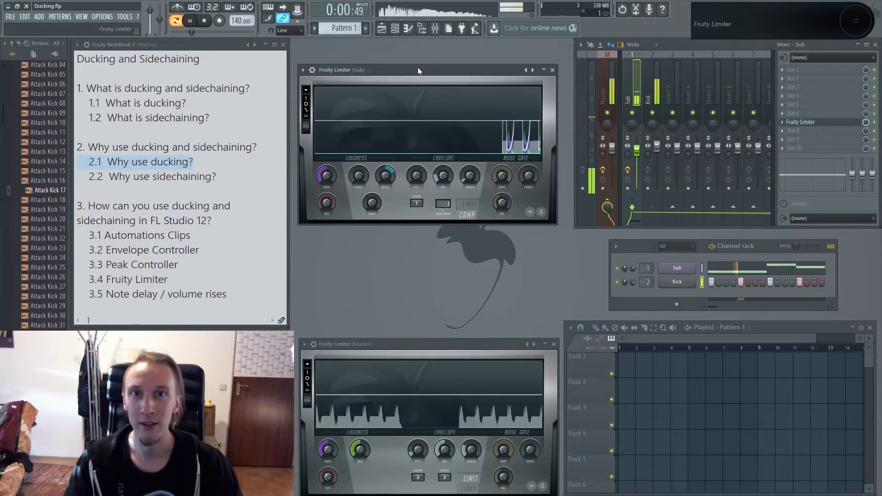
key("space")
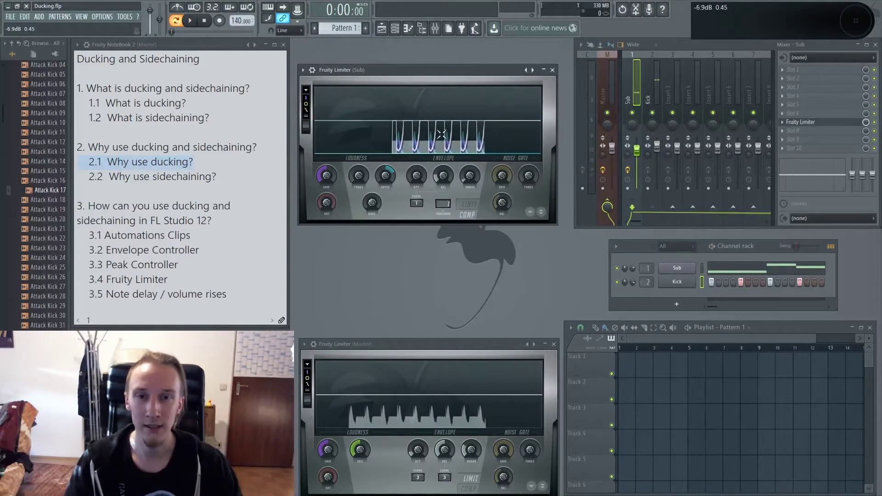
Place the Master limiter directly beneath the Sub limiter and play the pattern to compare both waveforms
left_click(464, 342)
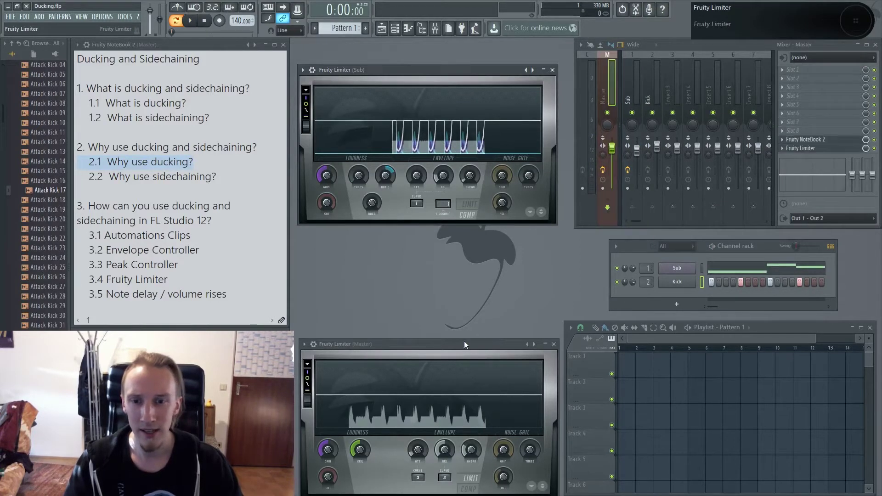
left_click_drag(464, 344, 462, 274)
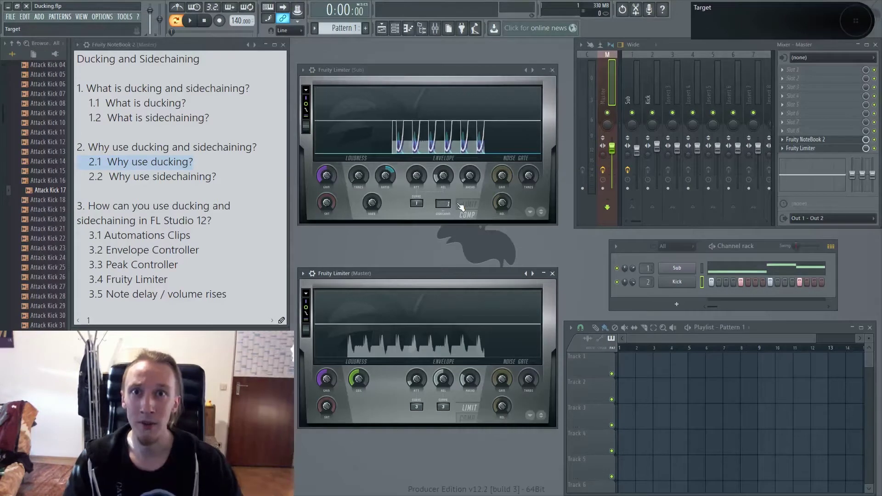
key("space")
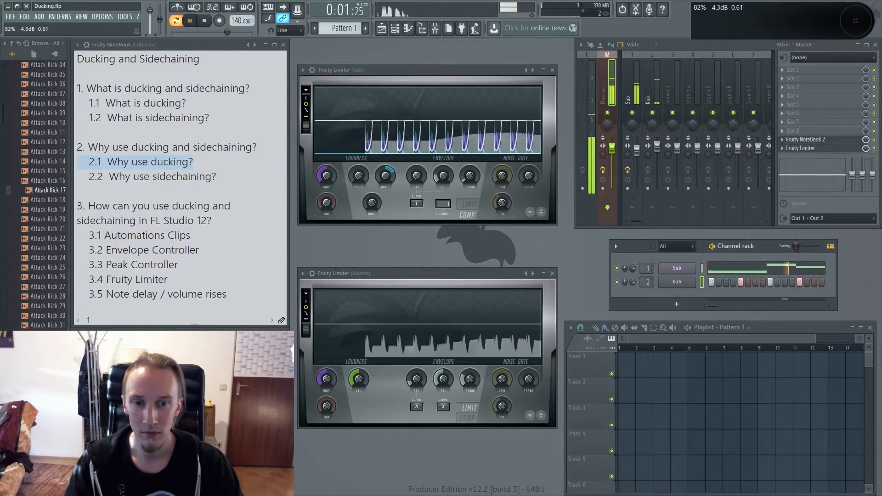
key("space")
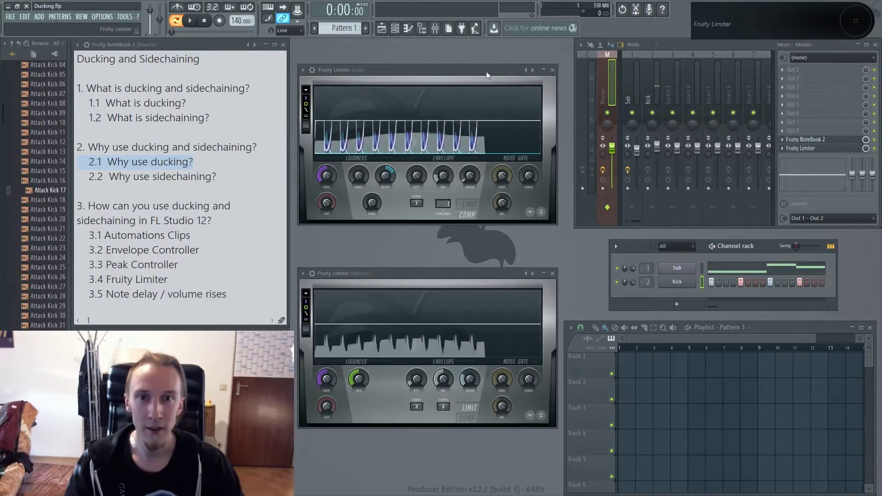
Adjust the Sub channel's volume to about 73% and raise the Master limiter's gain during playback
left_click_drag(486, 71, 484, 62)
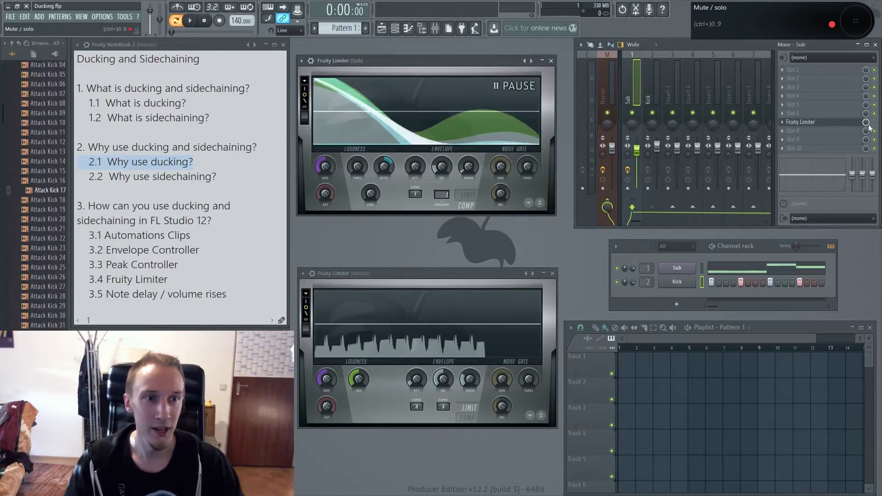
key("space")
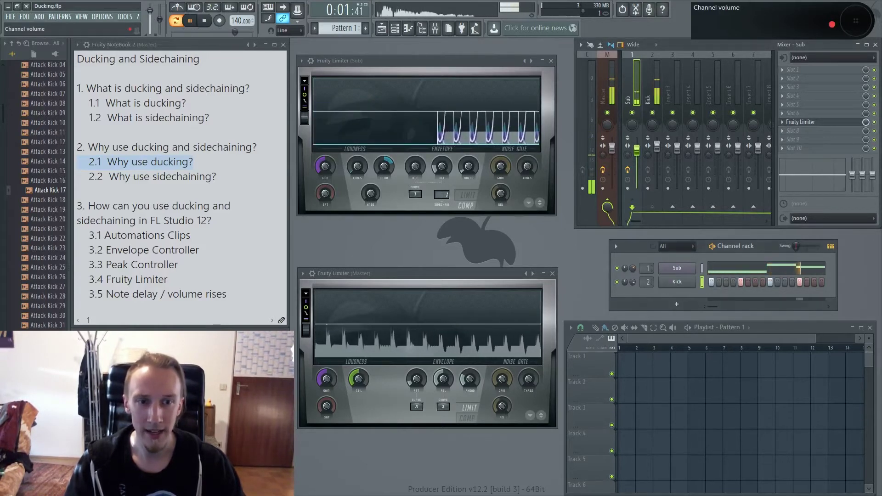
left_click_drag(633, 268, 633, 260)
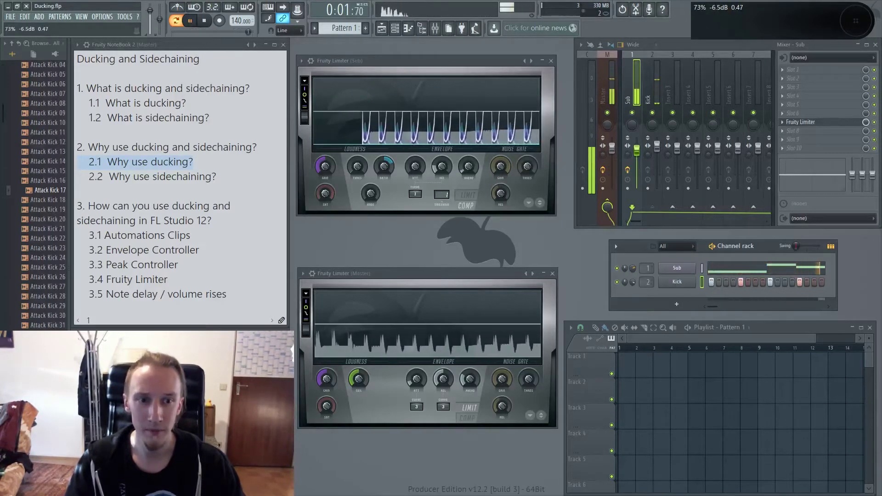
left_click_drag(327, 384, 328, 370)
key("space")
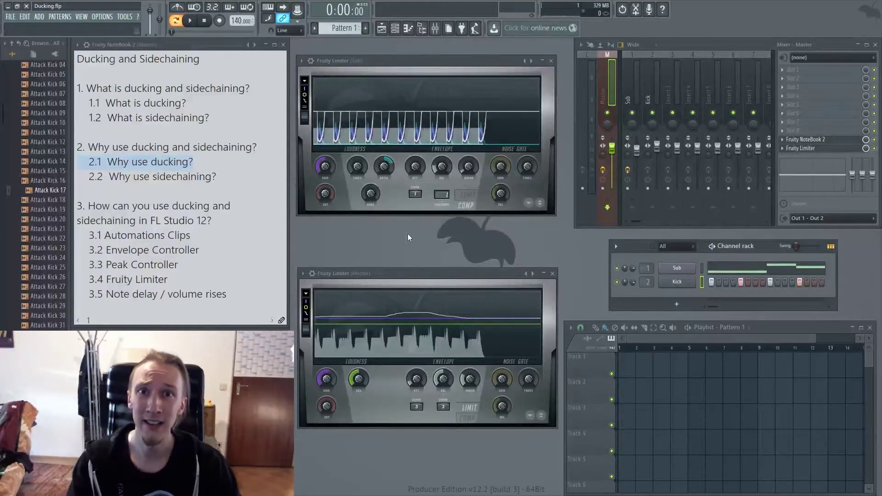
Adjust the release of the Sub track's Fruity Limiter to about 17.77 ms while the pattern plays
key("space")
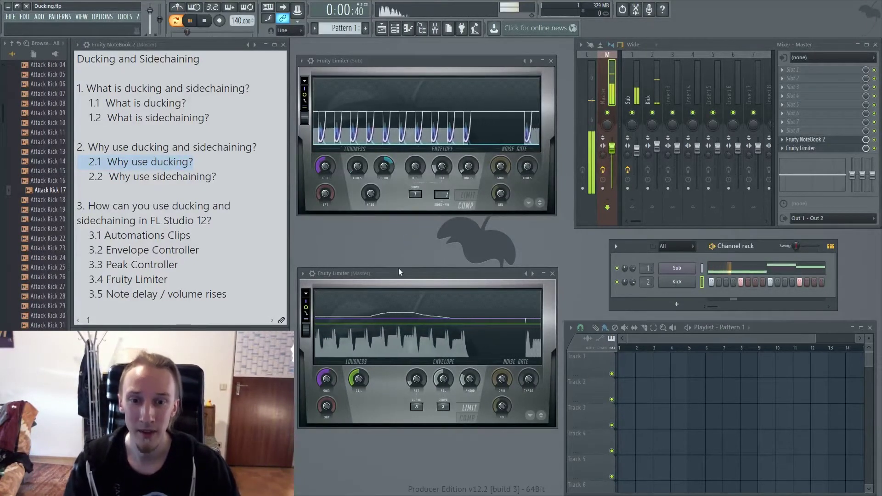
left_click_drag(441, 167, 445, 187)
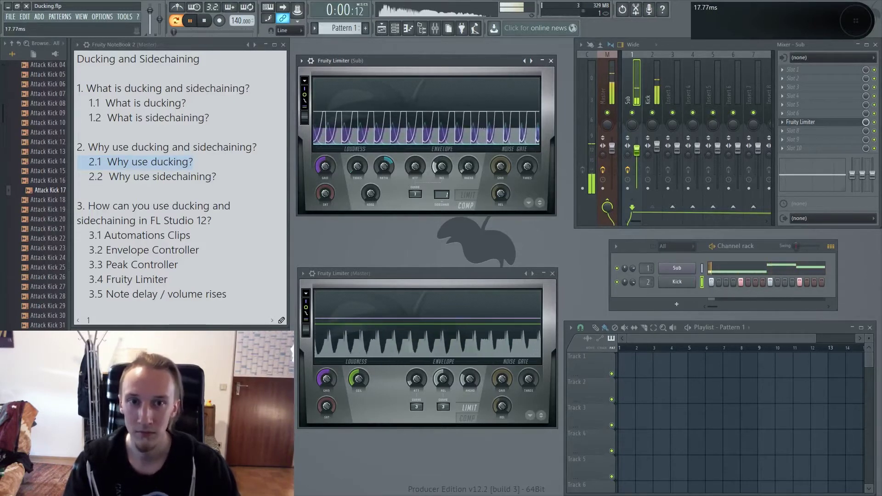
key("space")
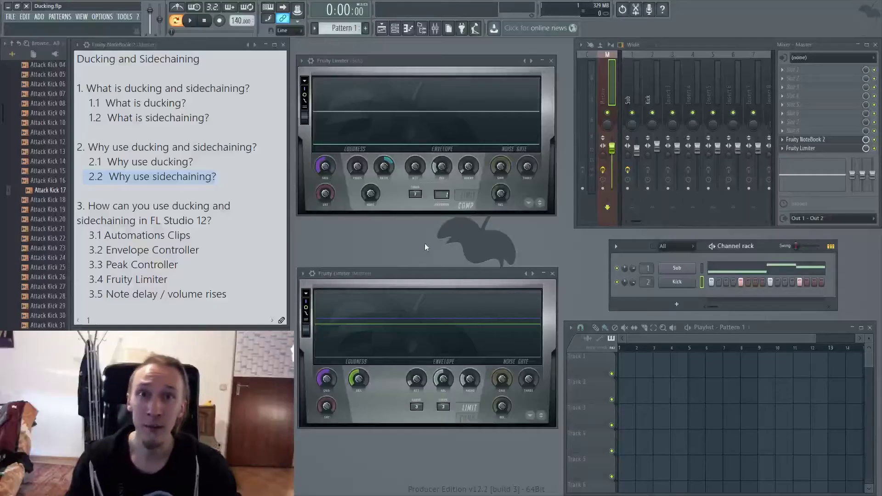
Rename the Insert 3 mixer track to "Reverb"
left_click(632, 92)
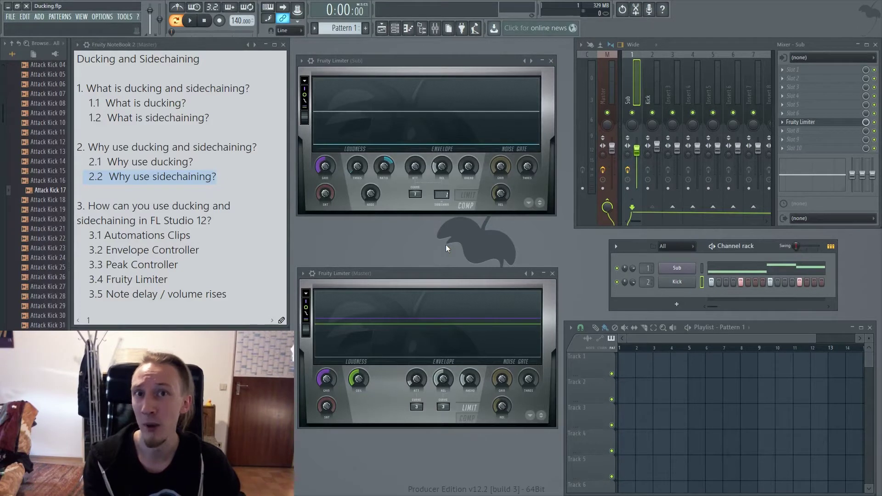
left_click(672, 78)
double_click(671, 85)
type("Rebe")
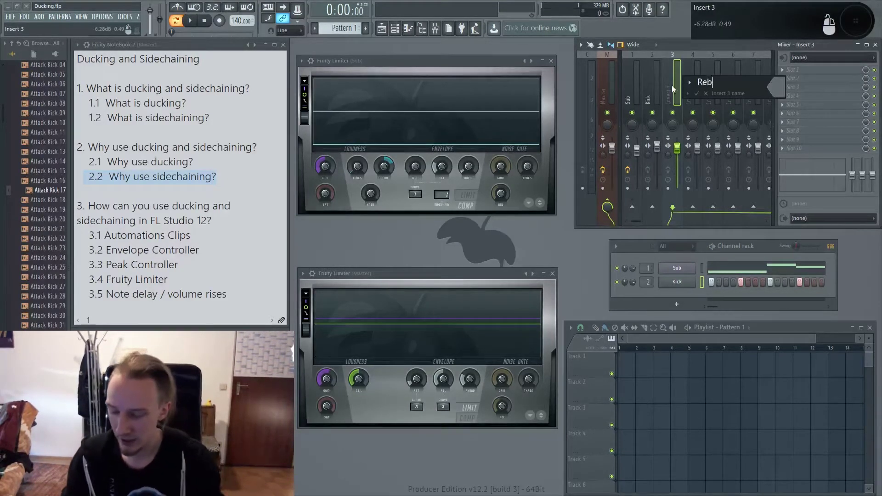
key("BackSpace")
key("BackSpace")
type("ver")
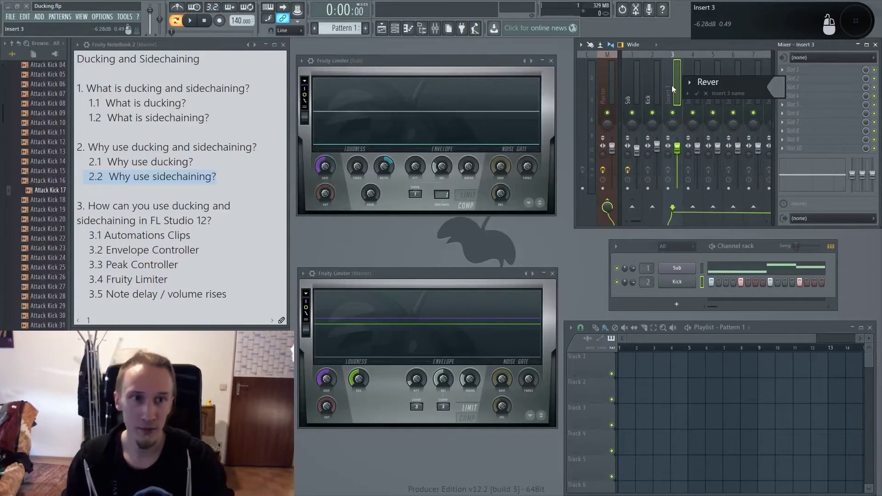
type("b")
key("Return")
Load Fruity Reeverb 2 into effect slot 4 of the Reverb track, check its wet level and close its window
left_click(799, 95)
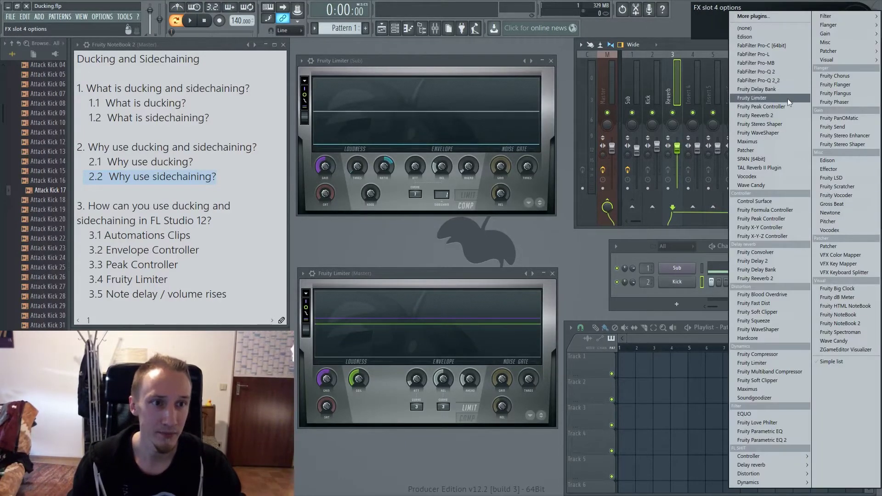
left_click(781, 116)
left_click_drag(255, 127, 463, 158)
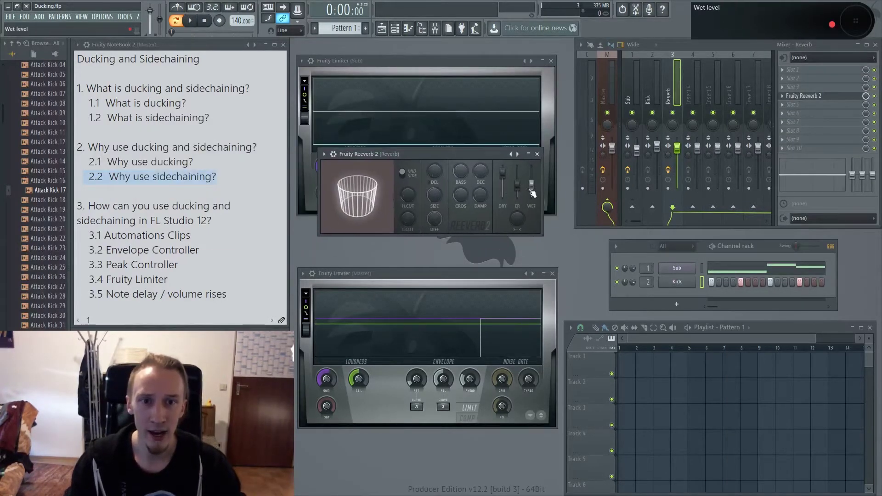
left_click(537, 154)
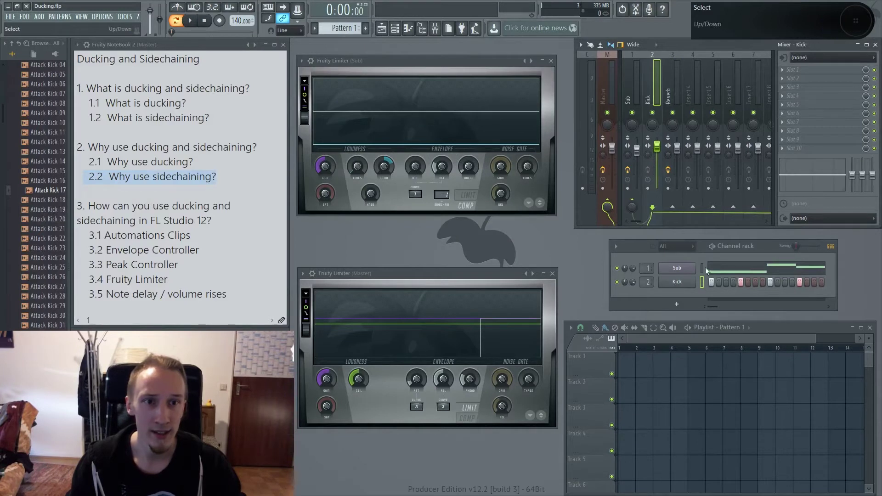
Send the Kick track to the Reverb track and play the pattern to compare the limiter waveforms
left_click(673, 207)
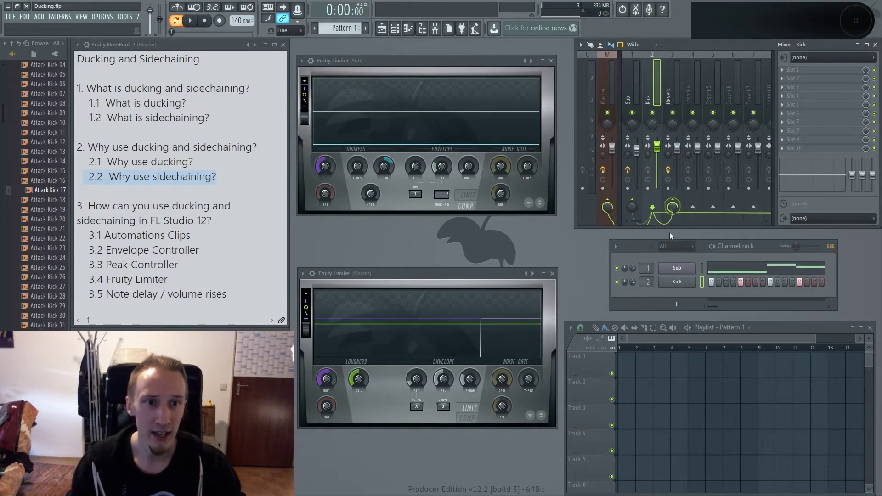
left_click(683, 101)
key("space")
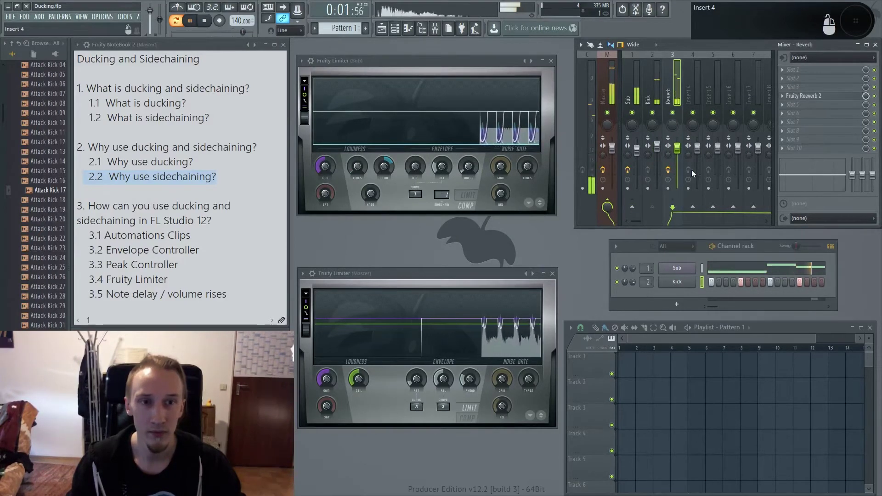
key("space")
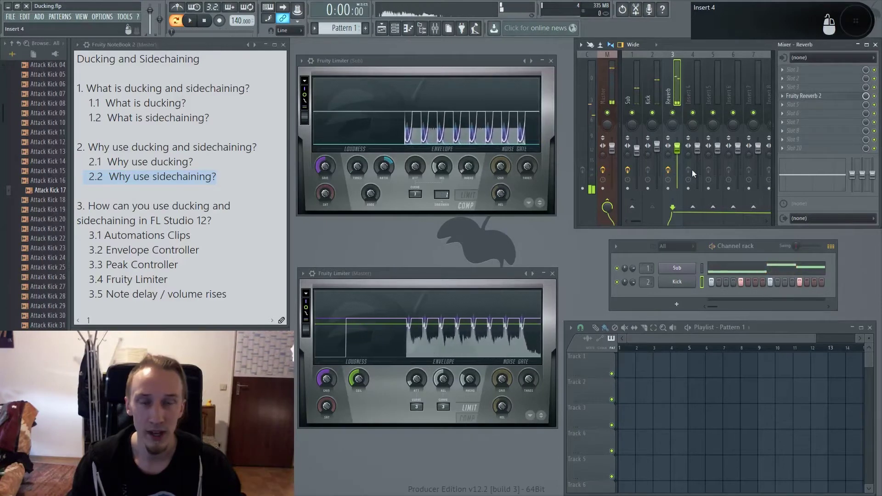
Load Fruity WaveShaper into effect slot 6 of the Reverb track and bend its first curve segment to about 97% tension
left_click(794, 114)
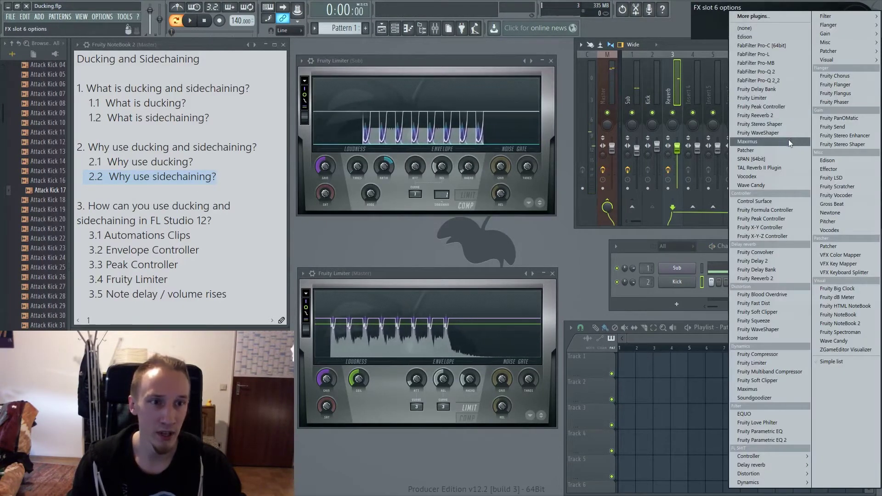
left_click(782, 133)
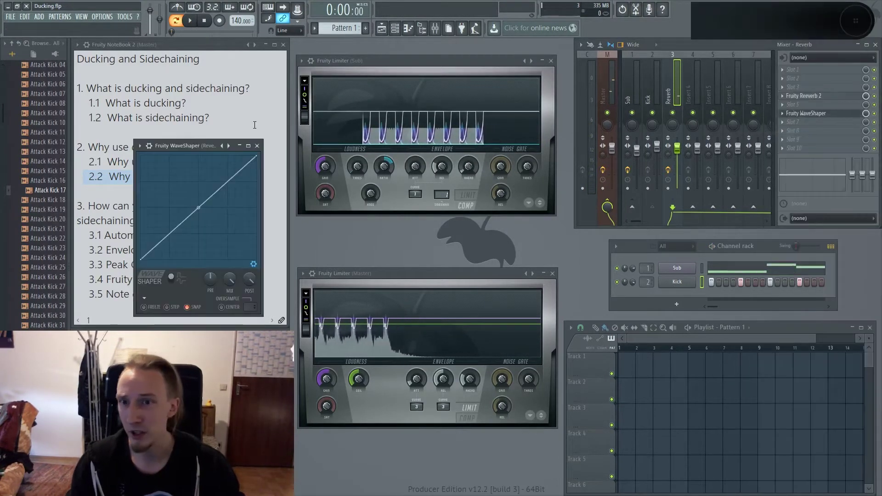
left_click_drag(193, 145, 471, 172)
left_click_drag(476, 234, 476, 183)
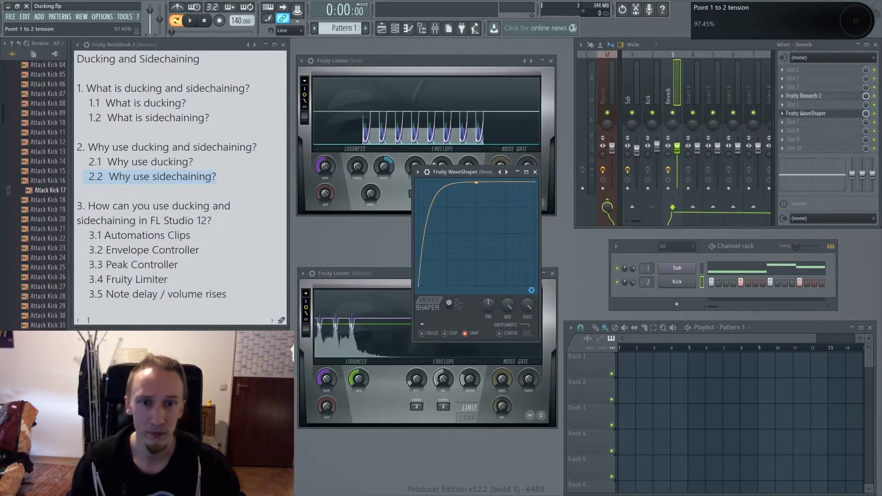
left_click(806, 96)
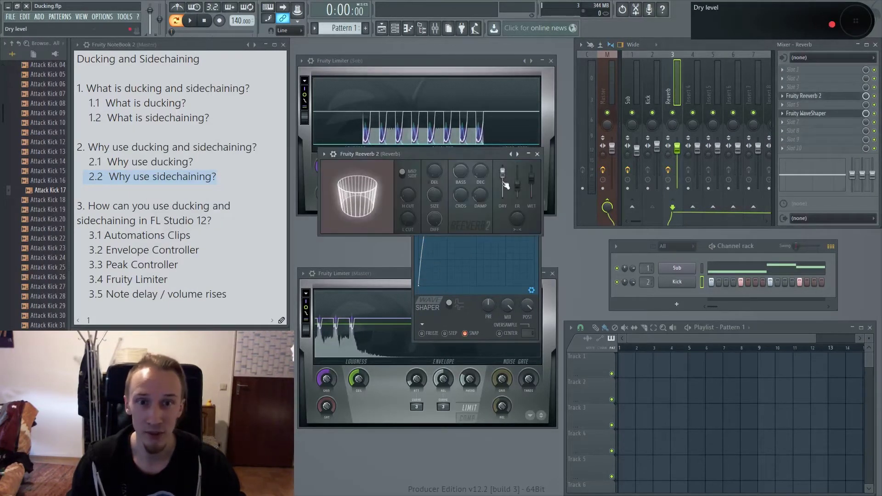
left_click(537, 154)
left_click_drag(476, 173, 475, 154)
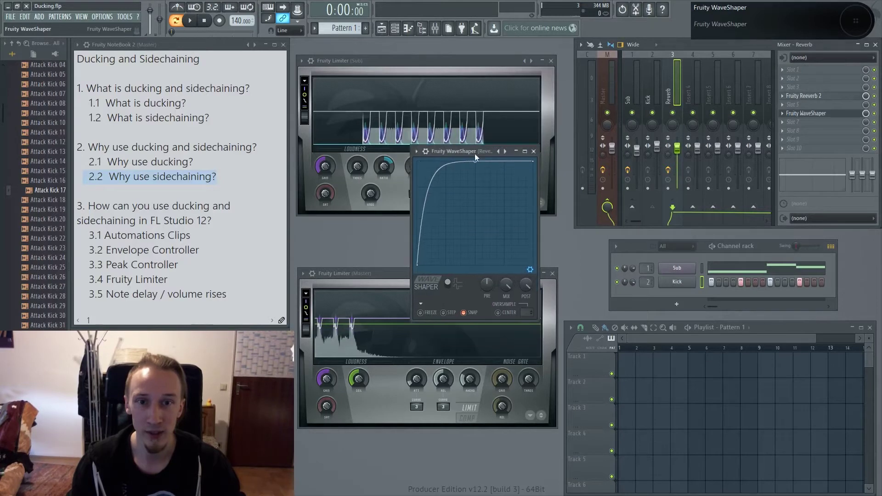
Lower the WaveShaper curve's end point to about 0.46 while the pattern plays, stop playback and close the plugin
key("space")
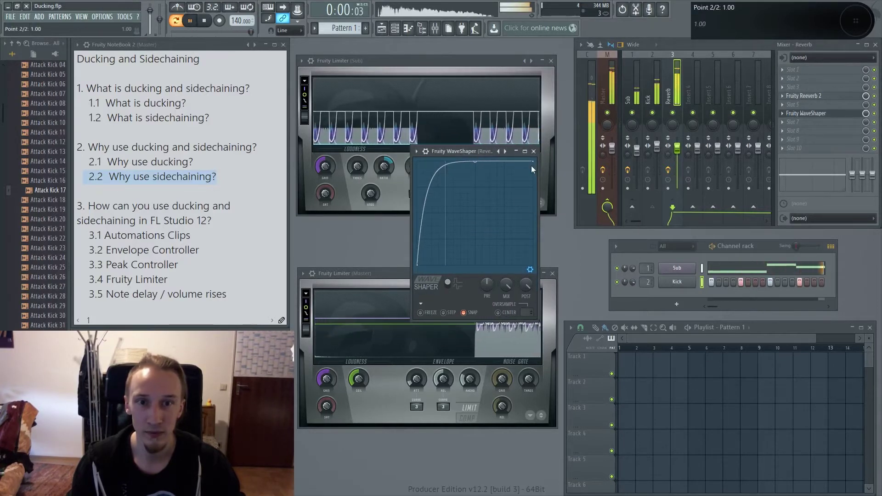
left_click_drag(532, 166, 529, 219)
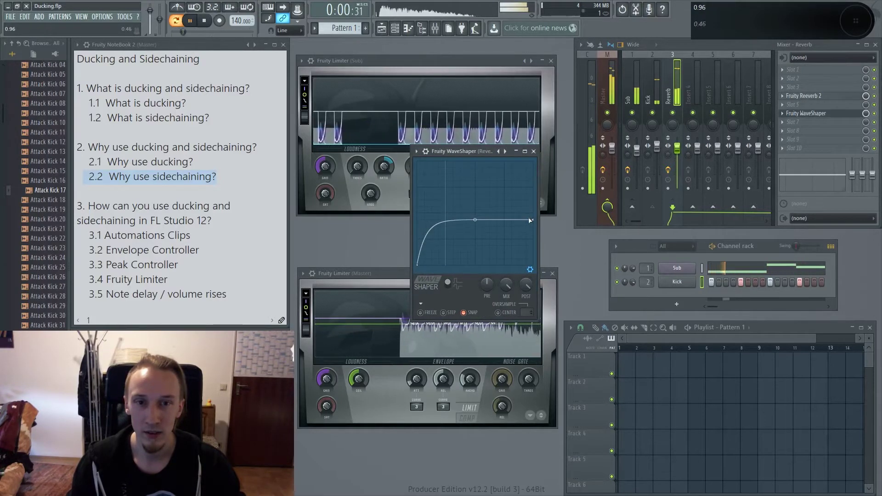
key("space")
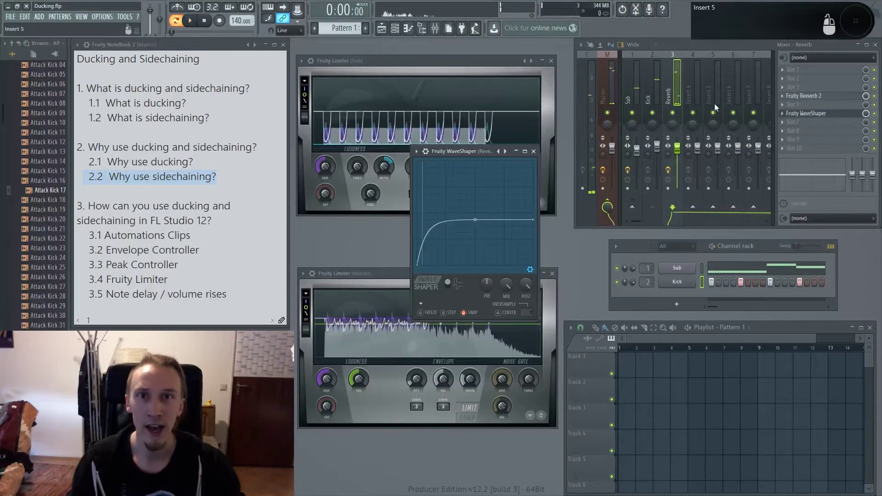
left_click(533, 151)
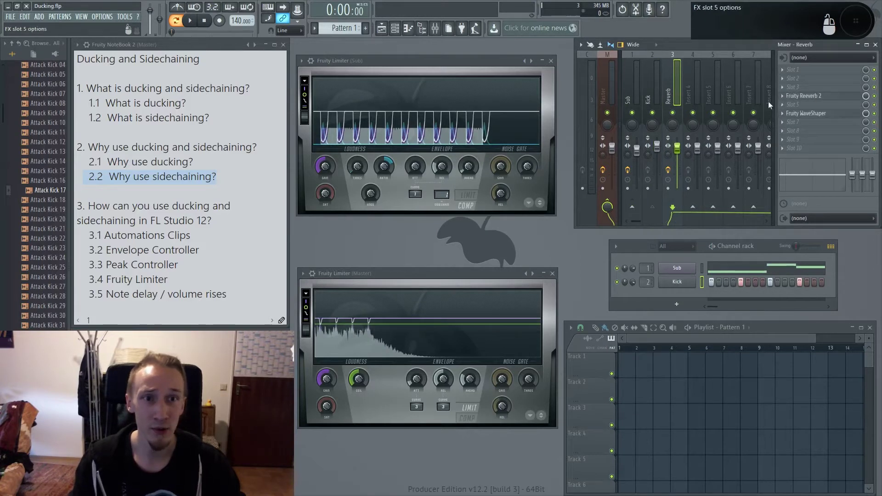
Send the Sub track to the Reverb track and play the pattern briefly
left_click(635, 89)
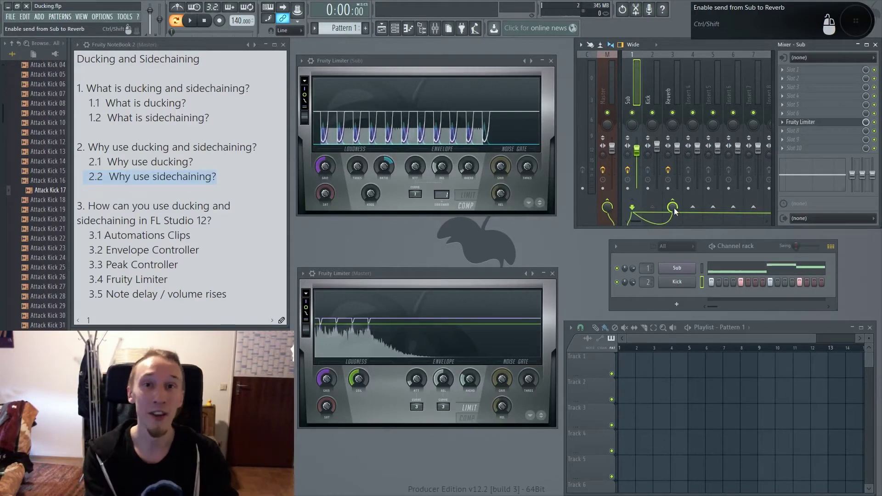
key("space")
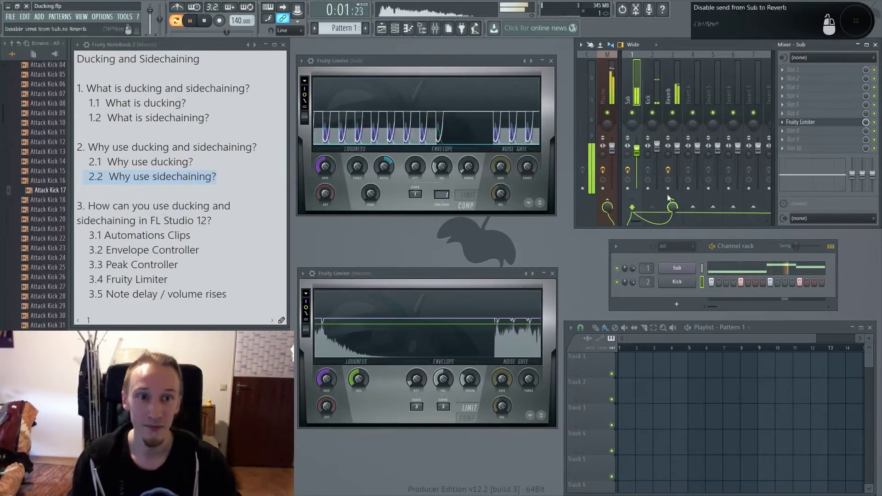
left_click(677, 94)
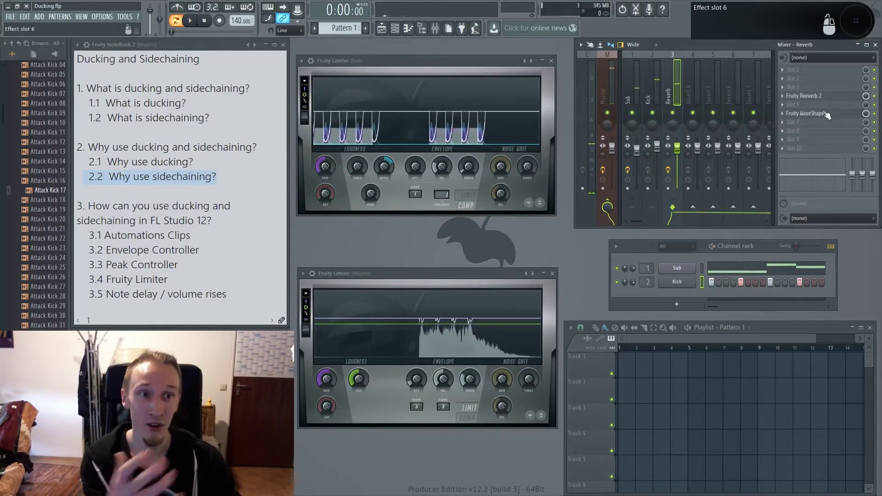
Examine how the Kick and Sub tracks are each routed to the Reverb track in the mixer
left_click(649, 92)
left_click(677, 94)
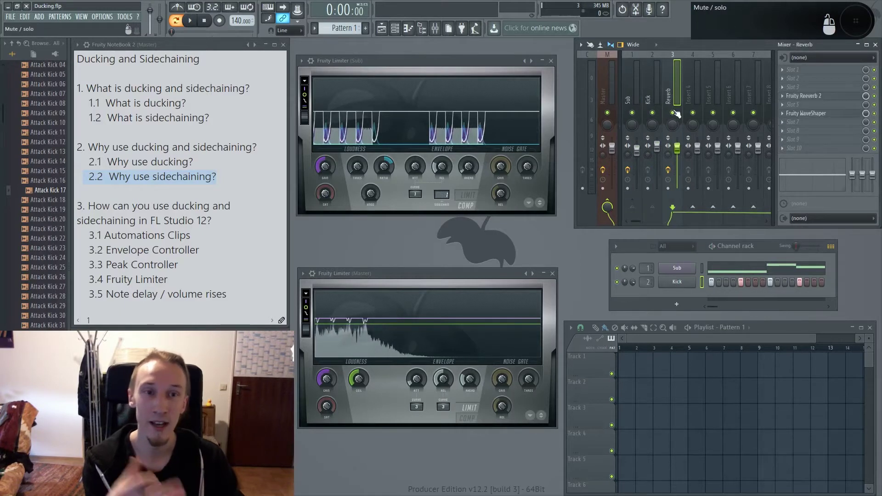
left_click(657, 91)
left_click(630, 92)
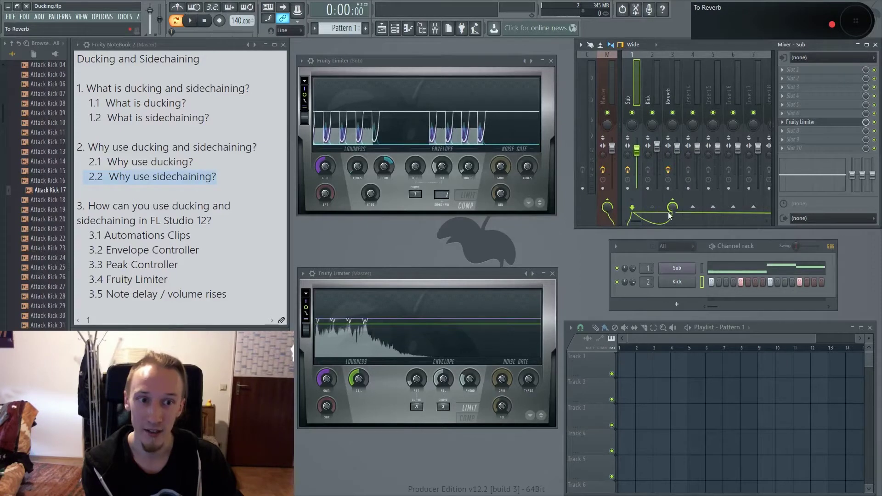
left_click(655, 127)
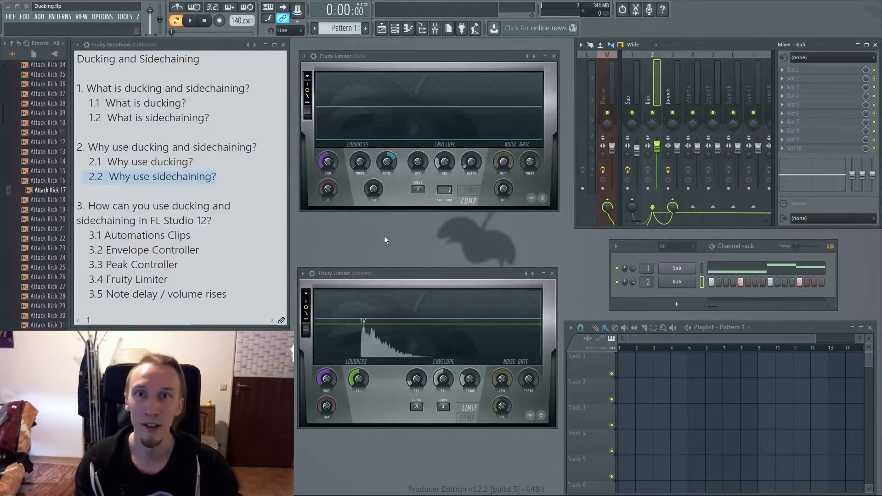
Remove the Reverb sends from the Kick and Sub tracks
left_click(655, 87)
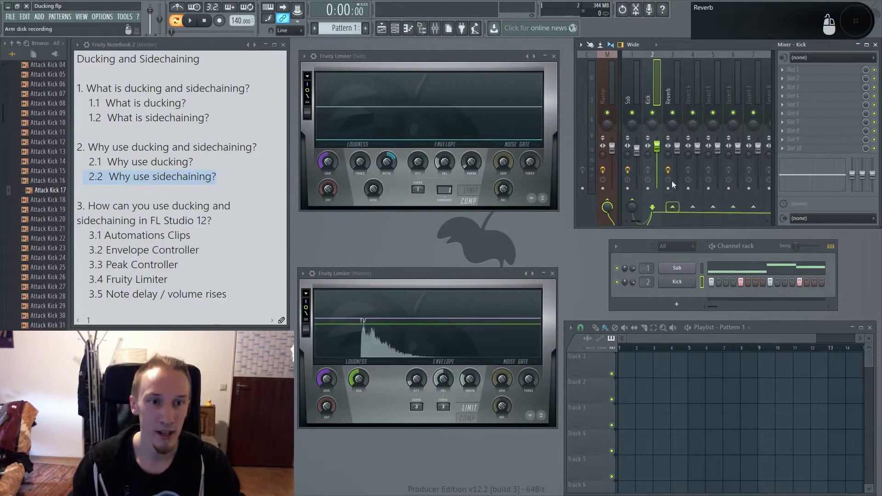
left_click(638, 86)
left_click(658, 100)
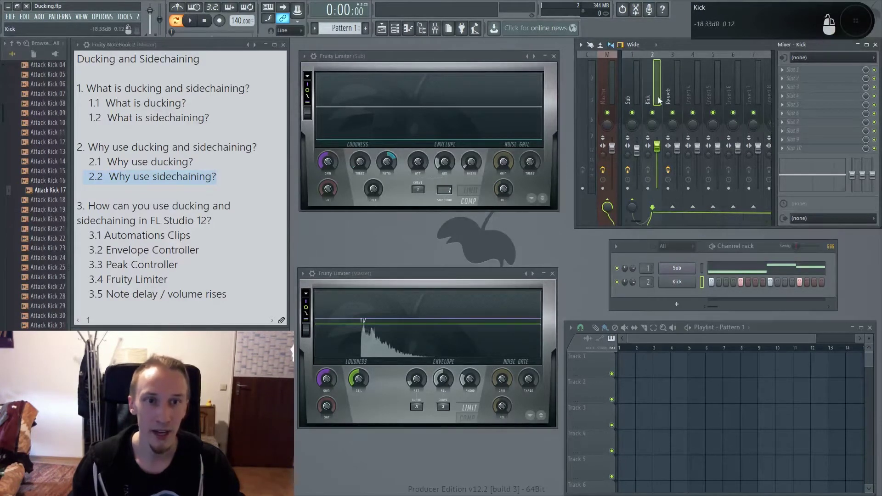
Examine the Kick track's sidechain send to the Sub track and compare the routing of both tracks
left_click_drag(632, 209, 632, 244)
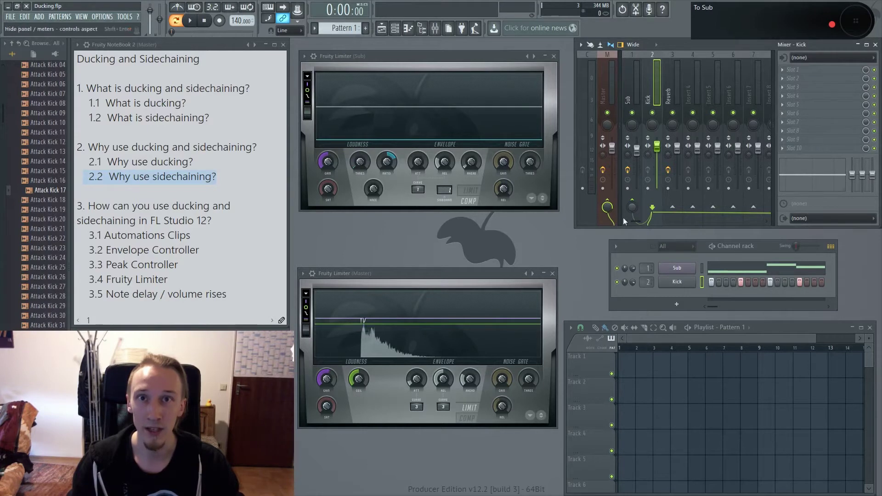
left_click(624, 216)
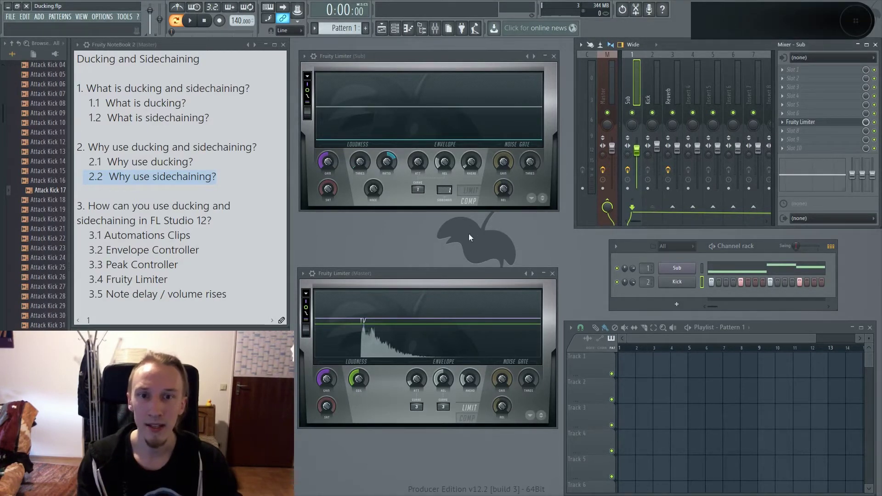
left_click(655, 92)
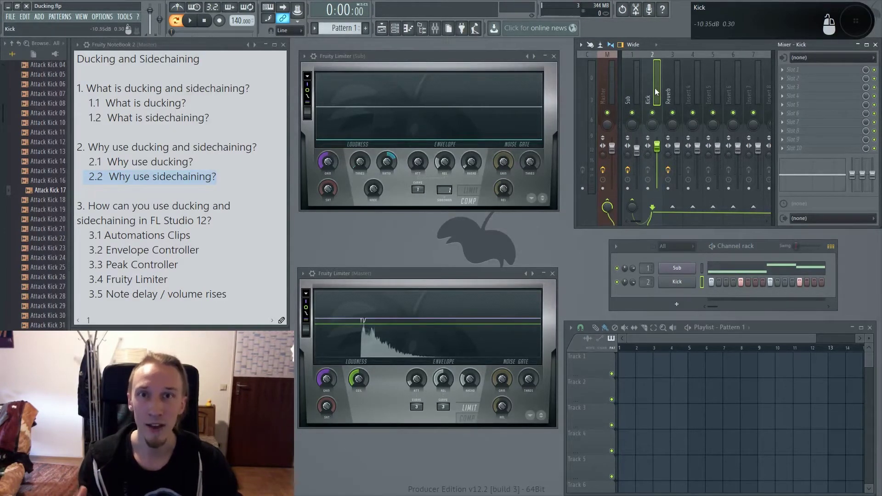
left_click(638, 97)
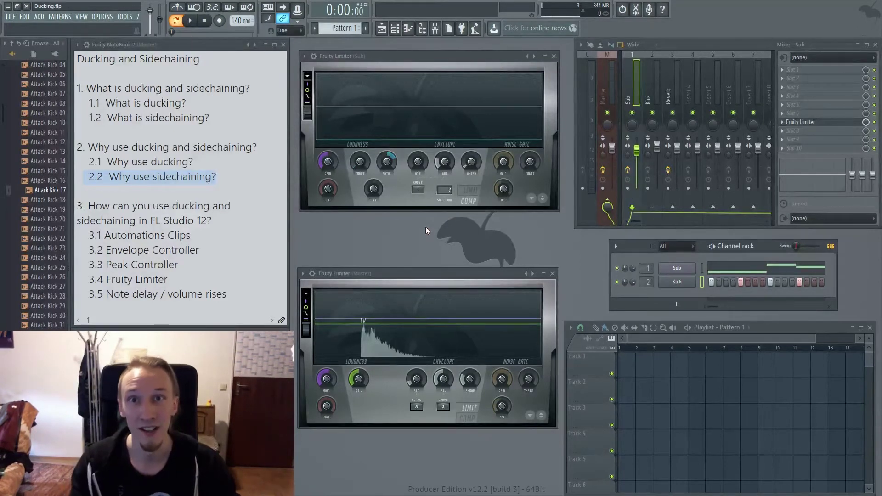
Highlight heading 3 in the notes, followed by item "3.1 Automations Clips"
left_click_drag(228, 222, 72, 199)
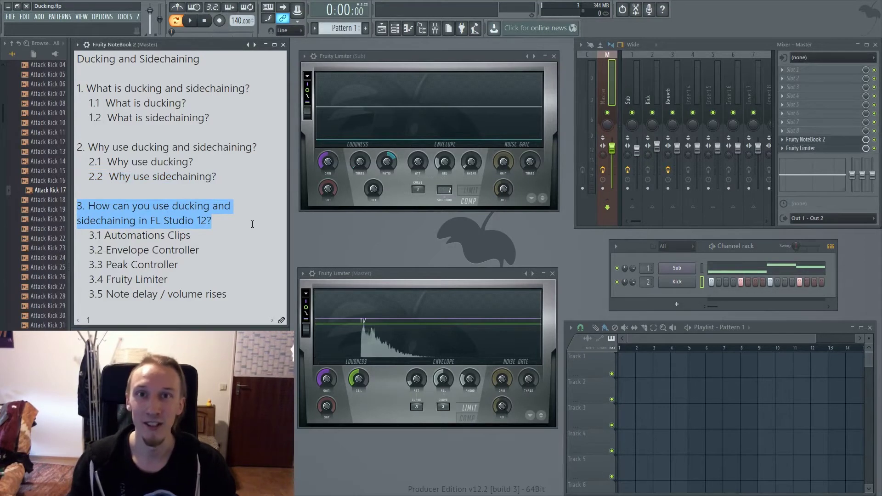
left_click_drag(191, 236, 76, 237)
left_click(486, 253)
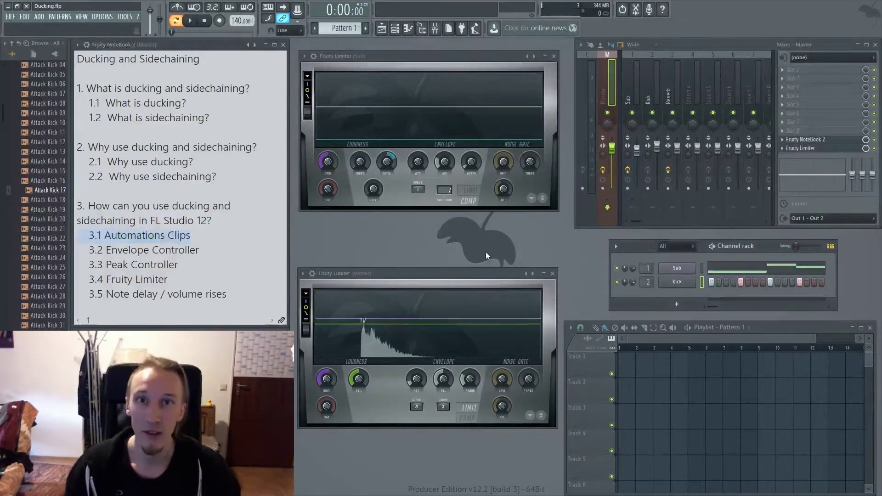
Close the Sub limiter's window and move the Master limiter's window lower, leaving the Sub mixer track selected
left_click(554, 56)
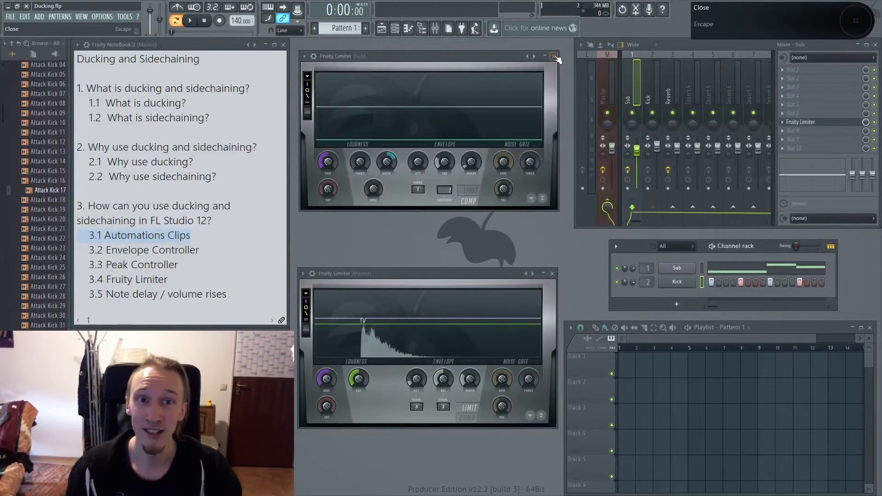
left_click_drag(462, 290, 457, 350)
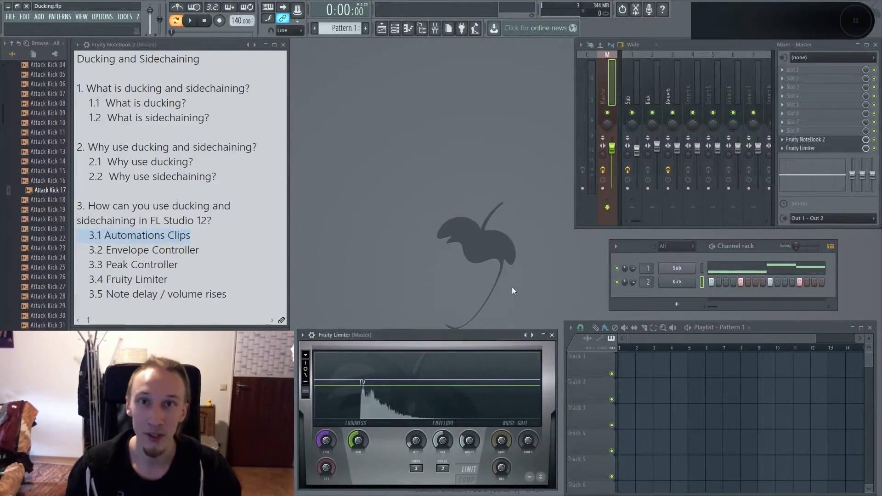
left_click(634, 106)
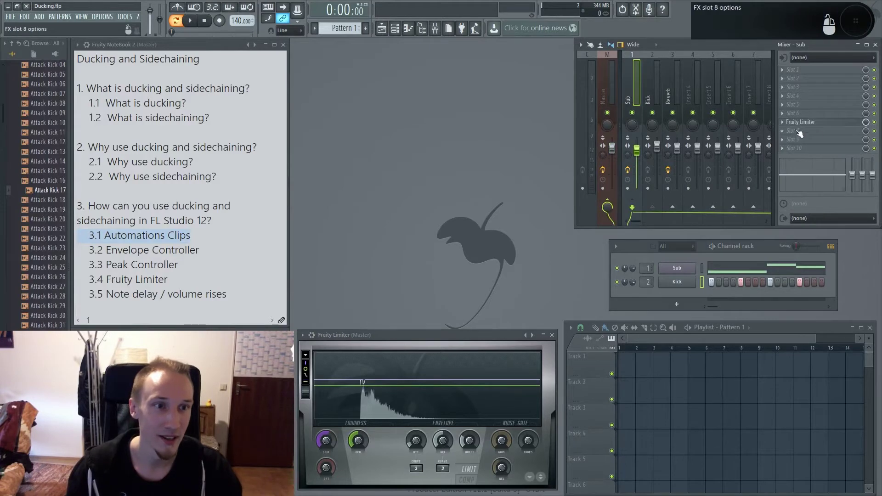
Remove the Fruity Limiter from the Sub mixer track's effect slot
left_click(784, 123)
mouse_move(788, 133)
left_click(752, 29)
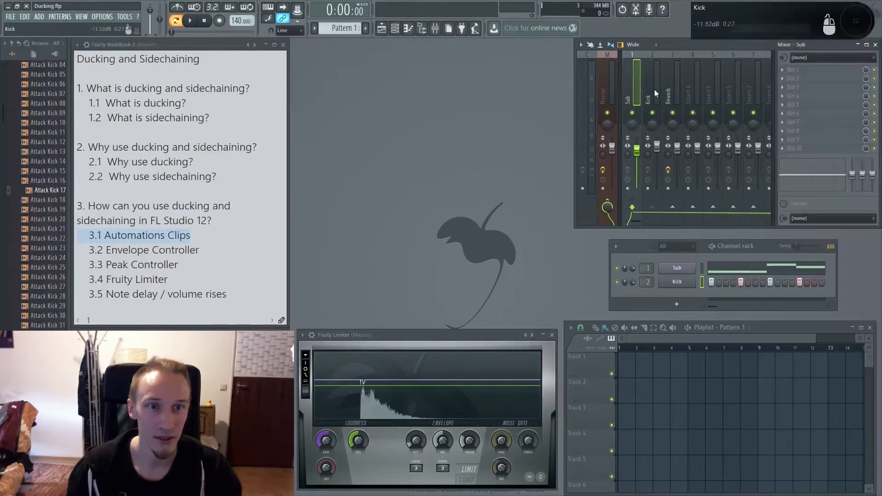
Remove the Kick track's sidechain send to the Sub track and check both tracks' routing
left_click(653, 98)
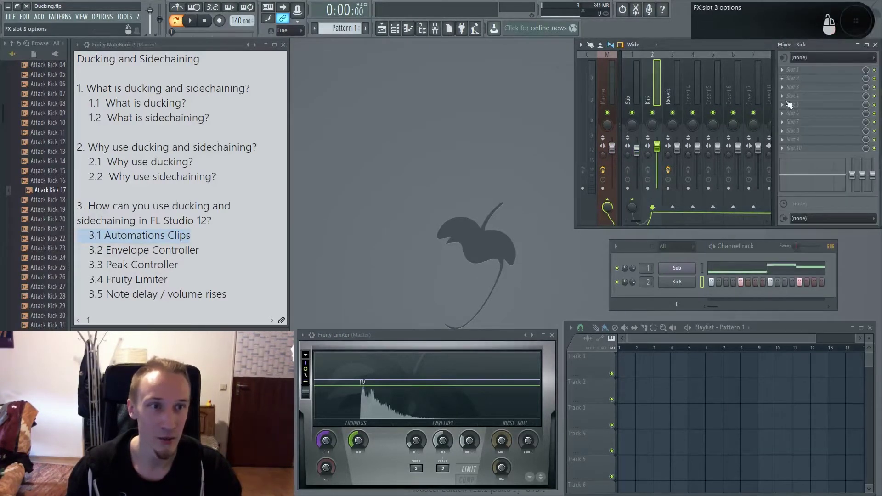
left_click(633, 201)
left_click(636, 99)
left_click(653, 90)
left_click(637, 89)
Clear the custom name of the Reverb mixer track so it reverts to its default
left_click(673, 89)
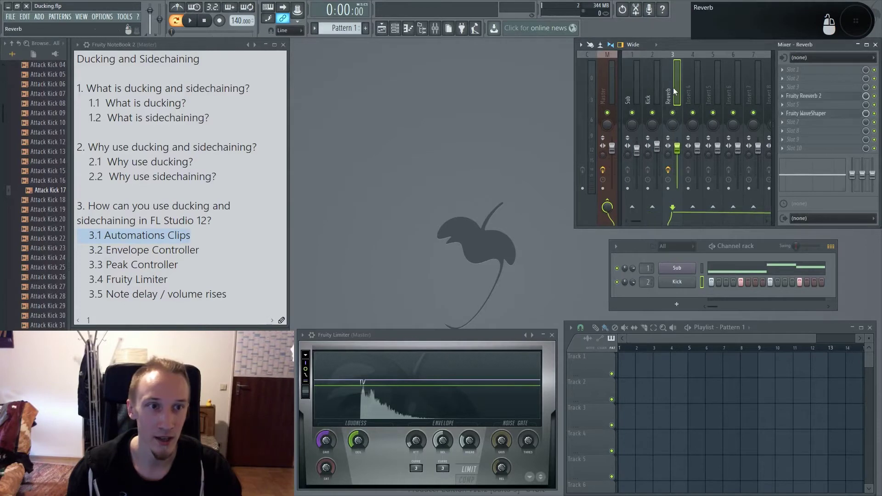
middle_click(674, 90)
key("Delete")
key("Return")
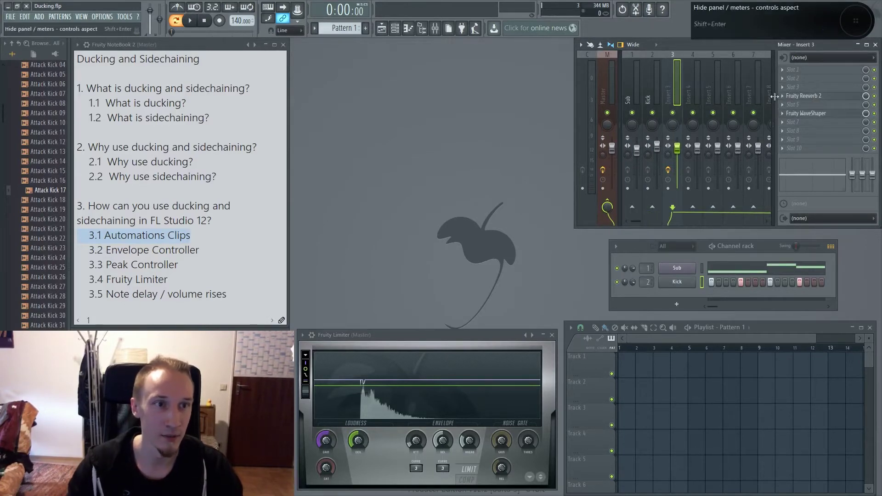
Remove Fruity Reeverb 2 and Fruity WaveShaper from mixer track Insert 3
right_click(784, 97)
mouse_move(786, 105)
left_click(763, 29)
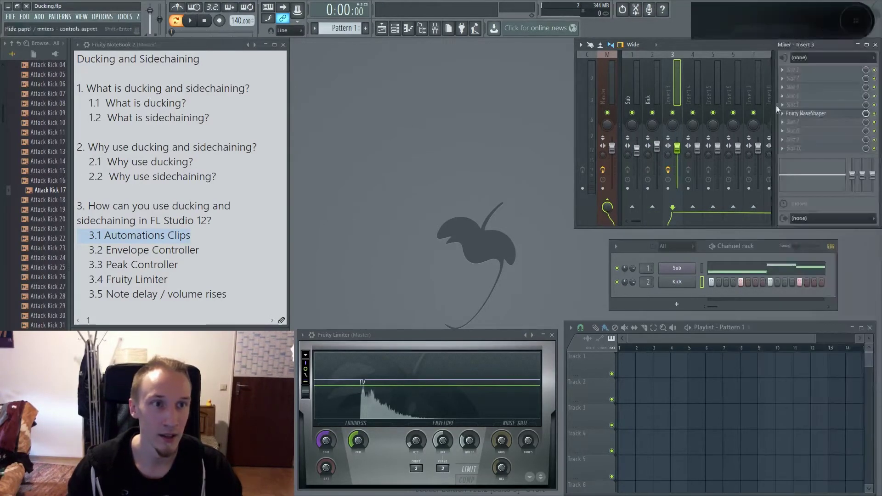
left_click(783, 113)
mouse_move(805, 122)
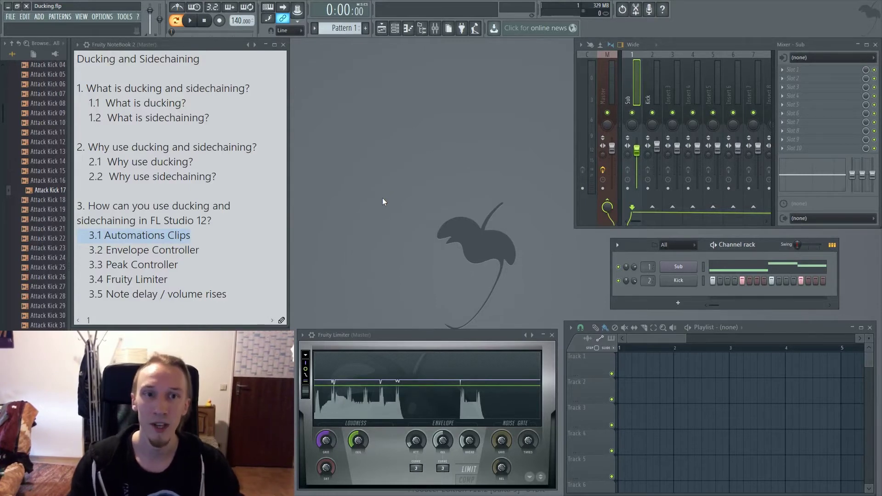
Place Pattern 1 at the start of playlist Track 1 and load Fruity Limiter in slot 8 or 9 of the Sub mixer track
left_click(636, 361)
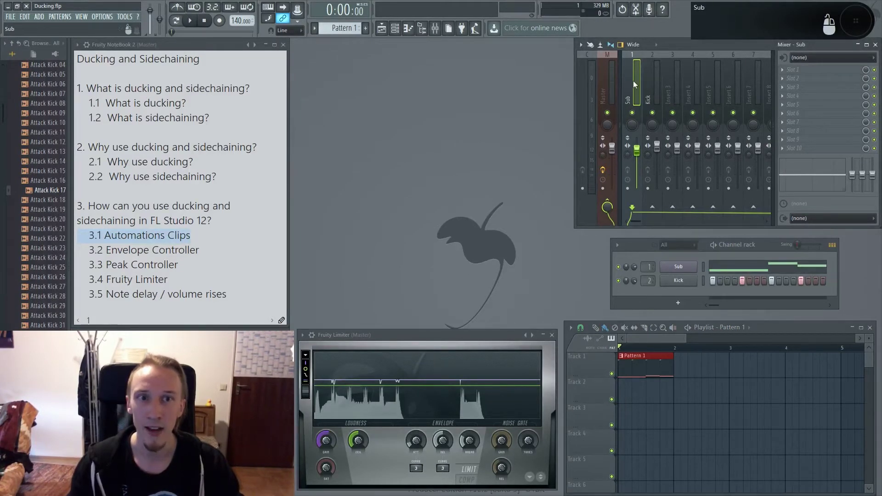
left_click(805, 144)
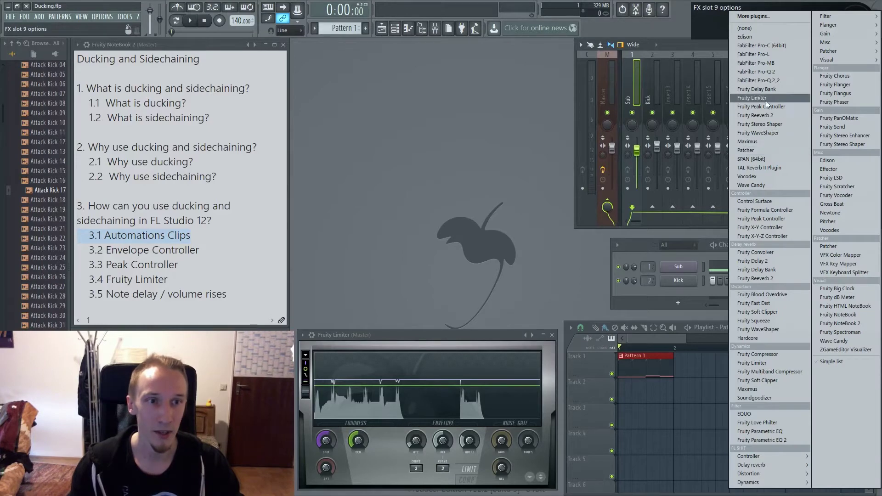
left_click(752, 98)
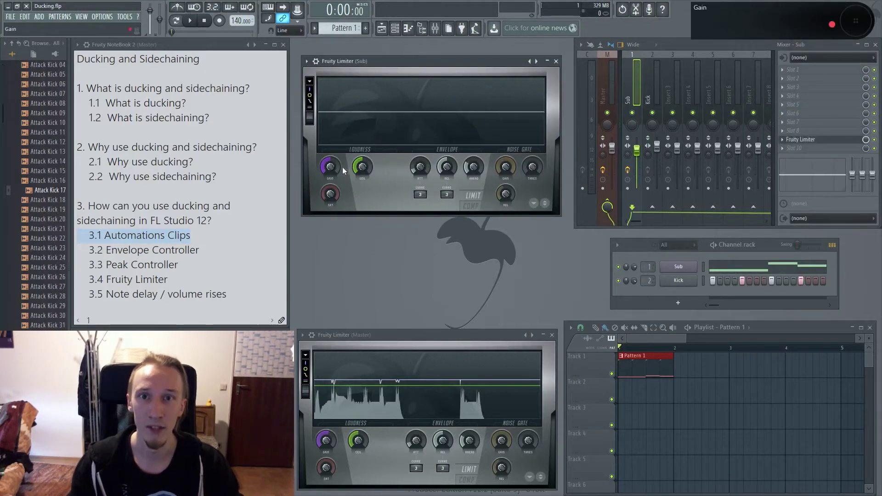
Preview the song briefly and create an automation clip for the Gain of the Sub track's Fruity Limiter
key("space")
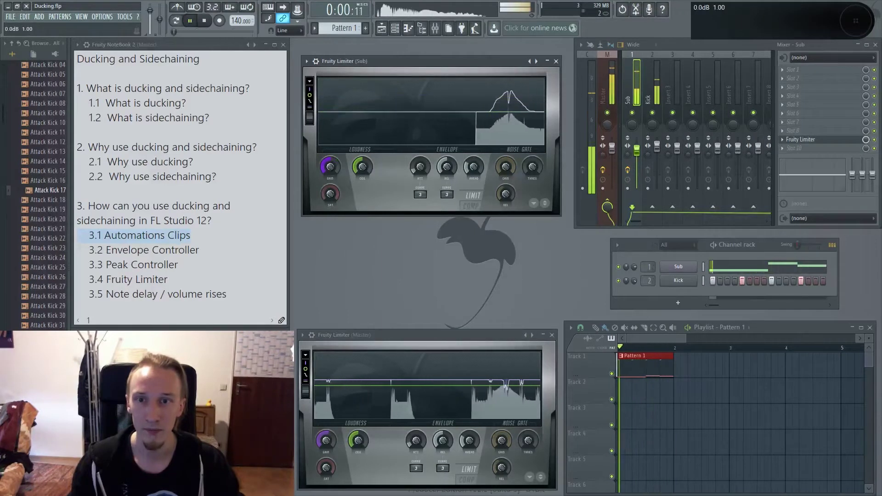
key("space")
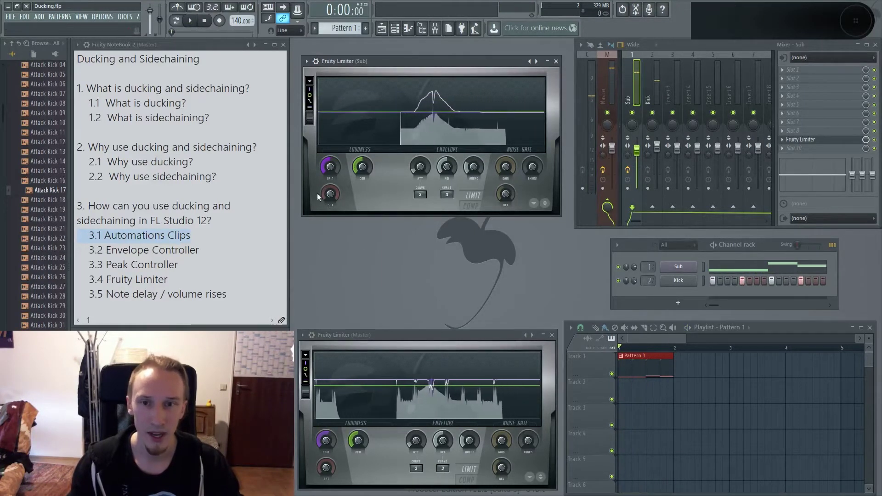
right_click(332, 167)
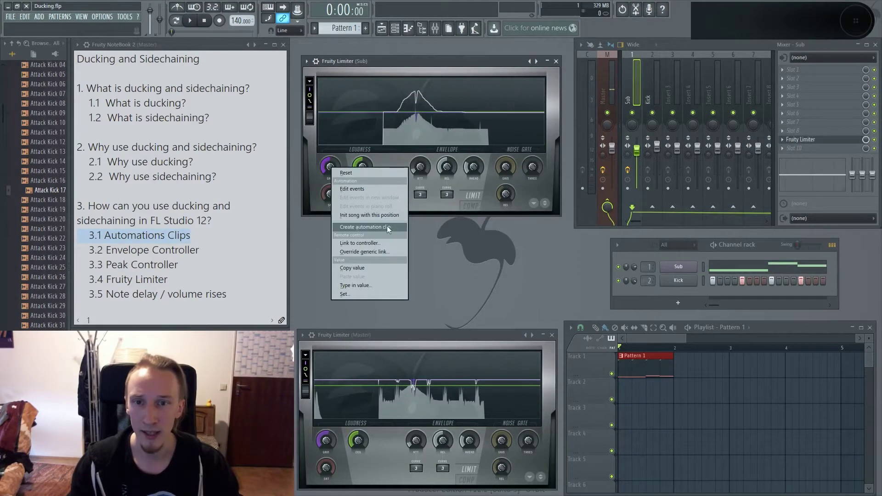
left_click(394, 227)
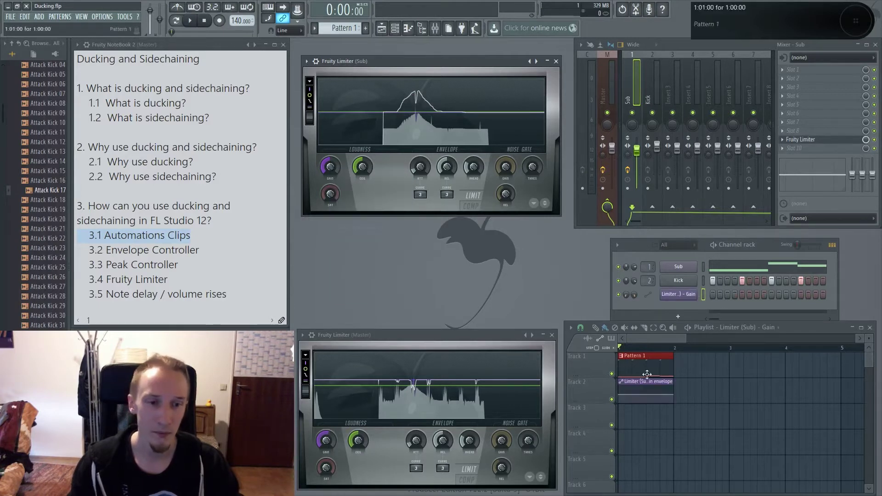
Lower the Gain automation clip's start point to the minimum and shorten the clip to a brief ramp on the first kick
scroll(646, 415, "up", 3)
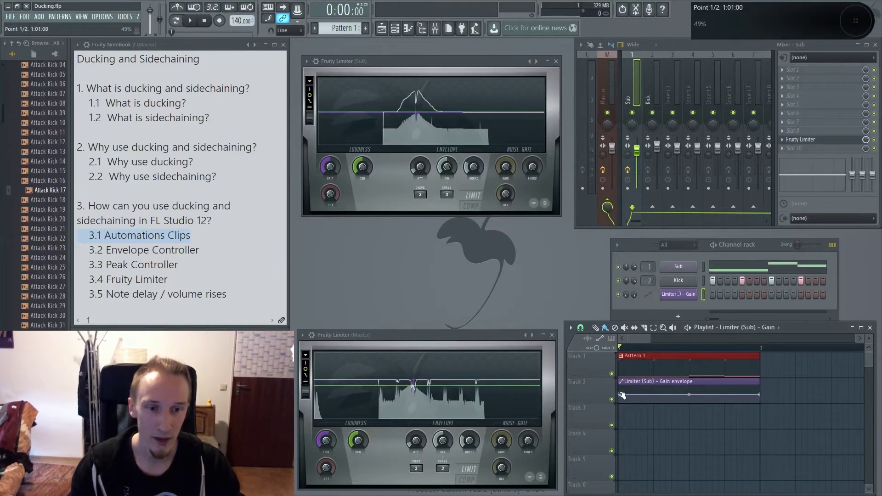
left_click_drag(619, 393, 619, 402)
left_click_drag(762, 397, 622, 382)
Place copies of the Gain automation clip on beats 2, 3 and 4 of Track 2 and play the song
left_click(655, 388)
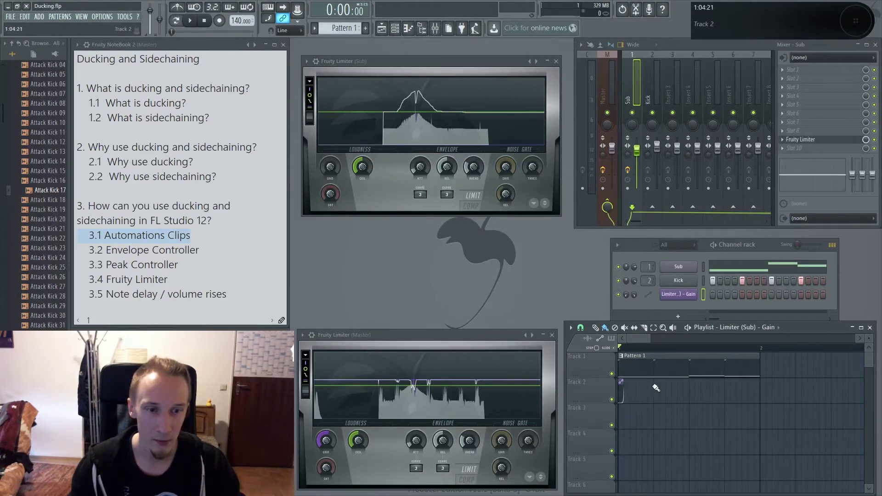
left_click(694, 389)
left_click(730, 390)
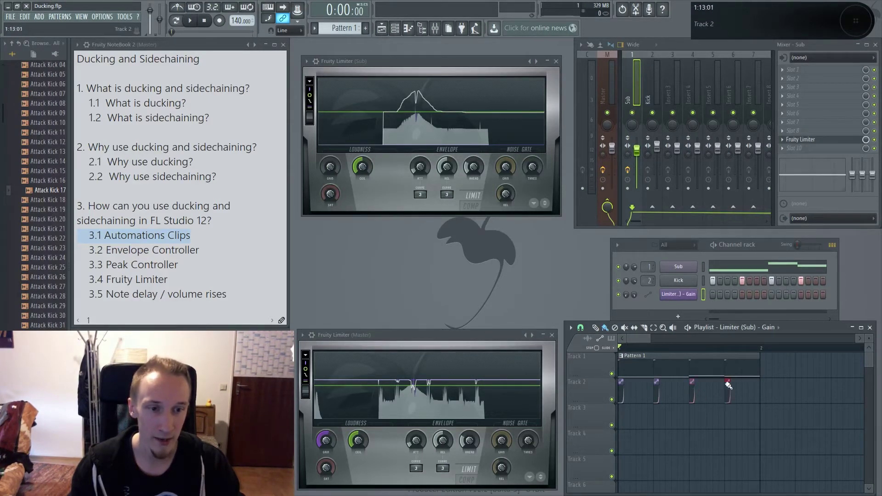
key("space")
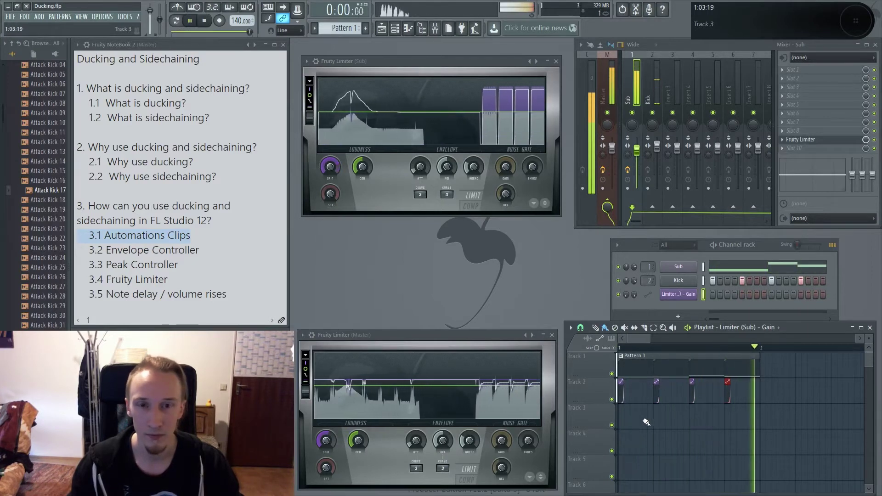
key("space")
Lower the end level of the Gain automation envelope and play the song to check the ducking
scroll(629, 388, "up", 3)
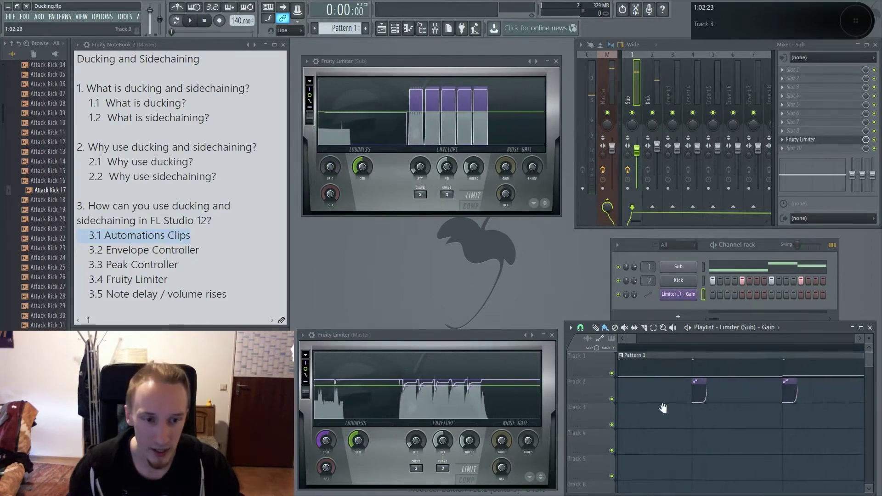
left_click_drag(633, 380, 633, 385)
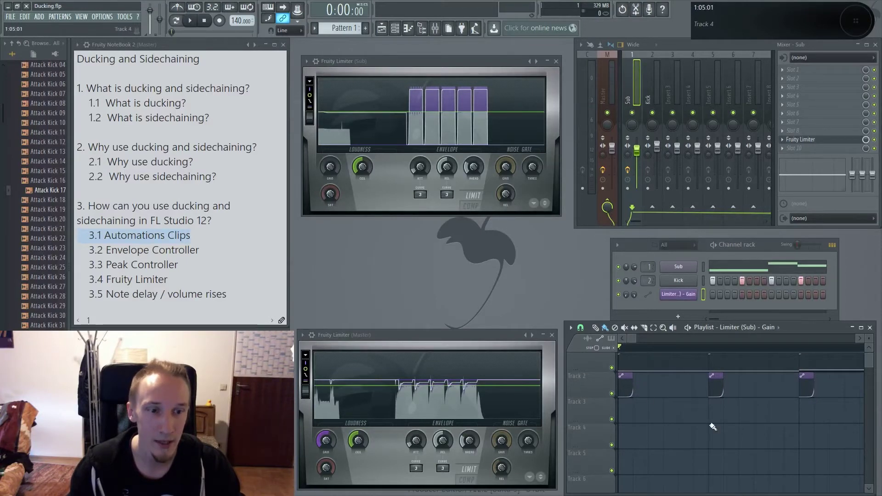
scroll(685, 426, "down", 3)
scroll(680, 418, "down", 4)
scroll(689, 395, "up", 7)
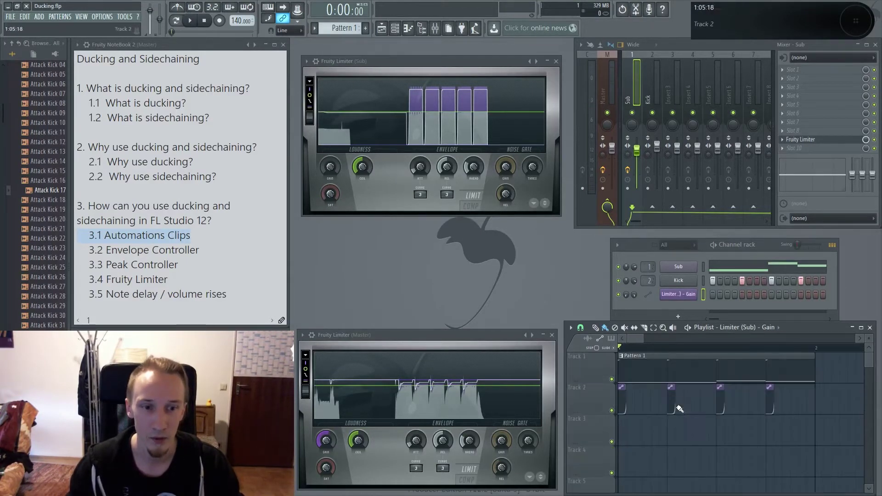
key("space")
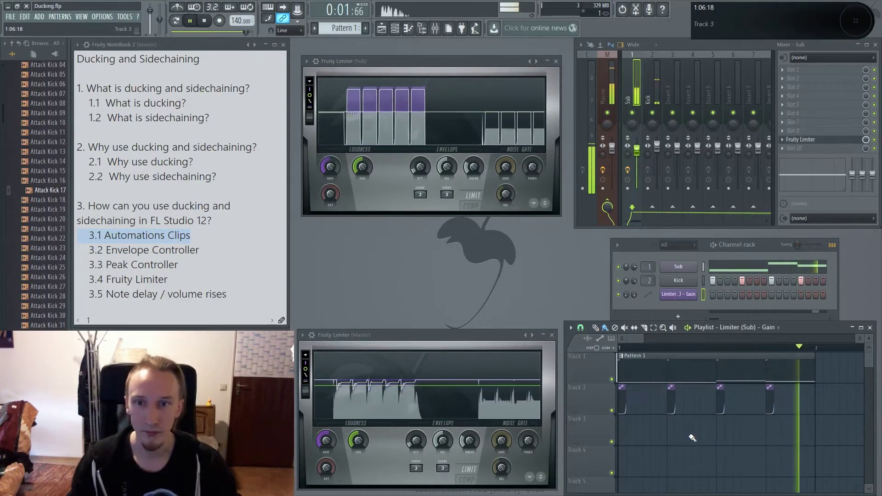
key("space")
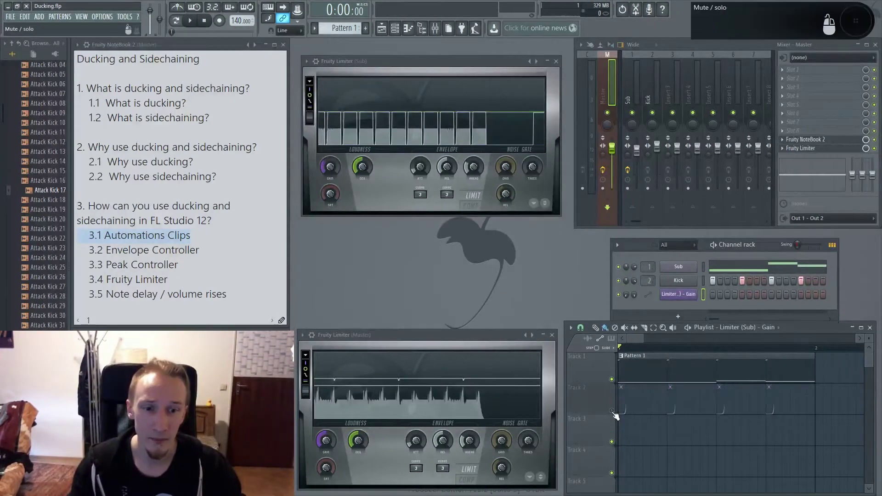
Move the Master limiter's window up and compare playback with the Track 2 automation muted and unmuted
left_click_drag(459, 335, 460, 251)
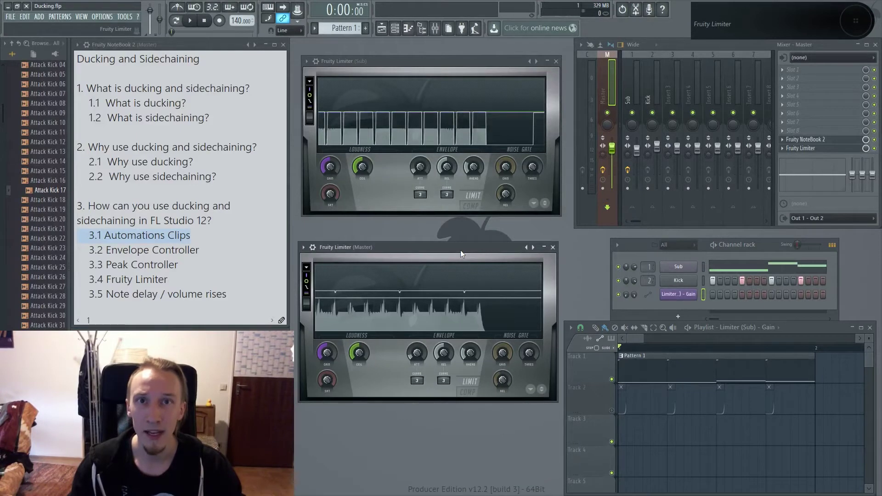
key("space")
key("space")
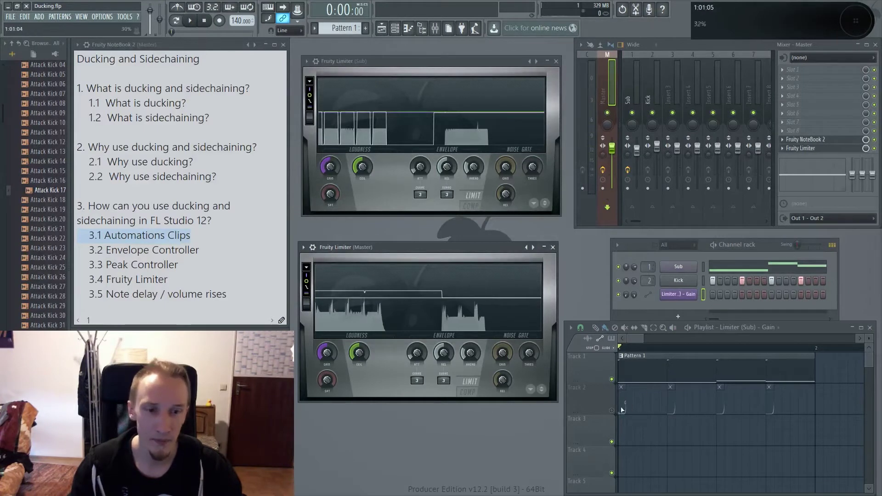
key("space")
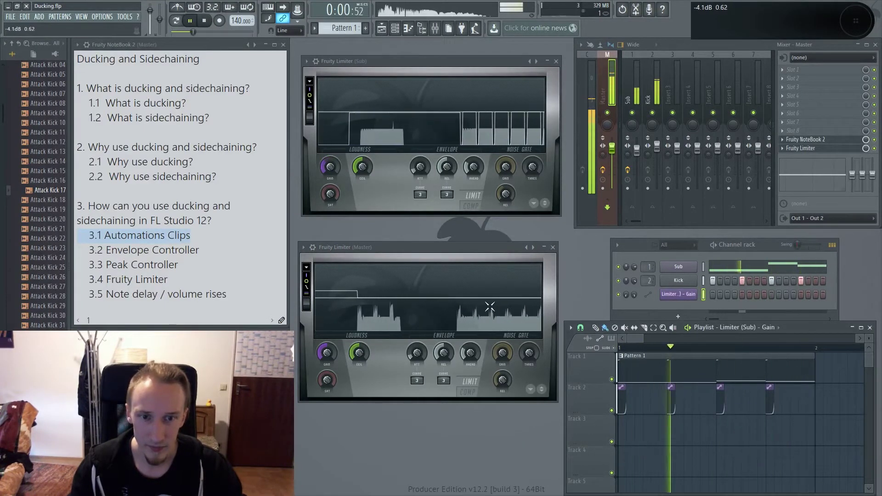
key("space")
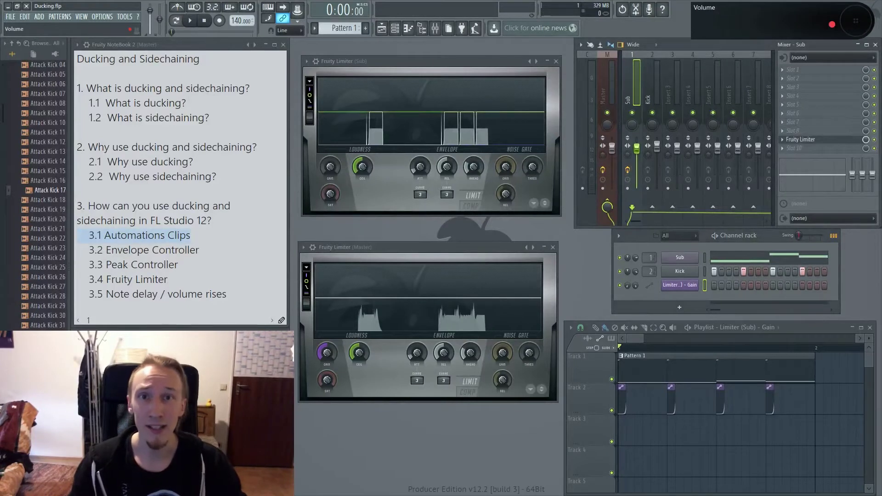
Nudge the Sub track's volume fader and the Sub limiter's Gain knob, and shift the playlist window slightly
mouse_move(636, 149)
left_mouse_down()
mouse_move(636, 179)
mouse_move(637, 147)
left_mouse_up()
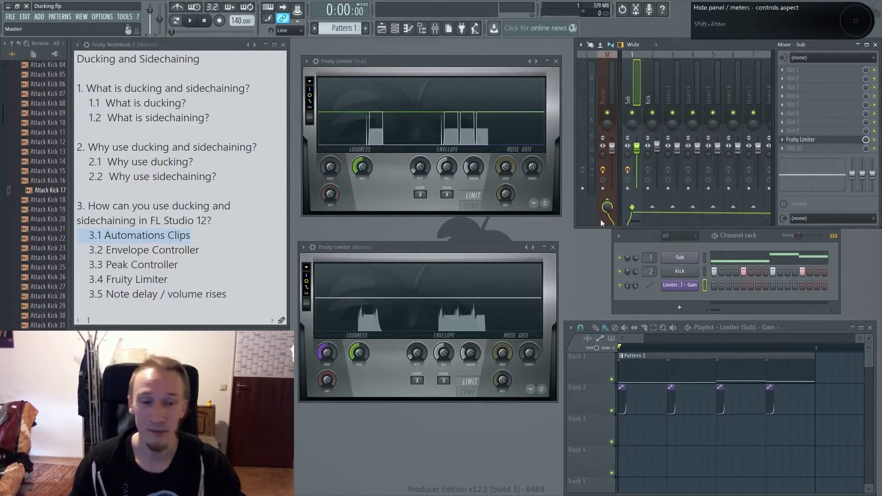
left_click_drag(781, 327, 790, 324)
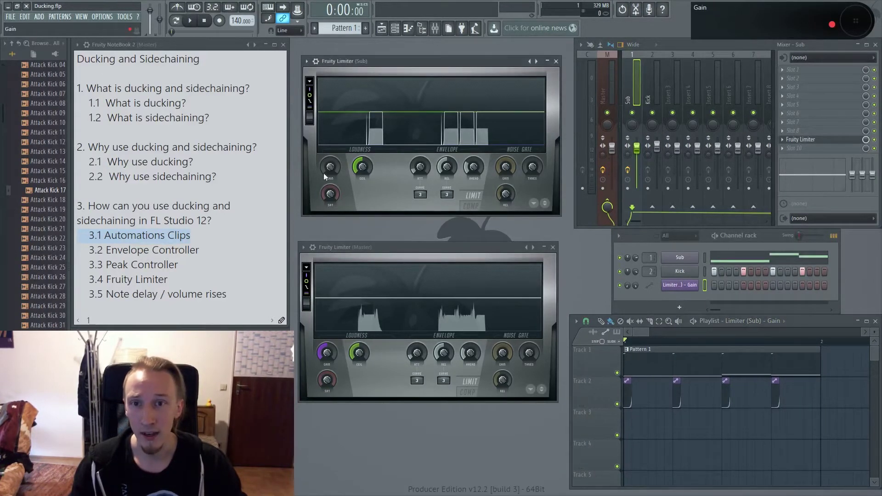
left_click_drag(332, 168, 332, 155)
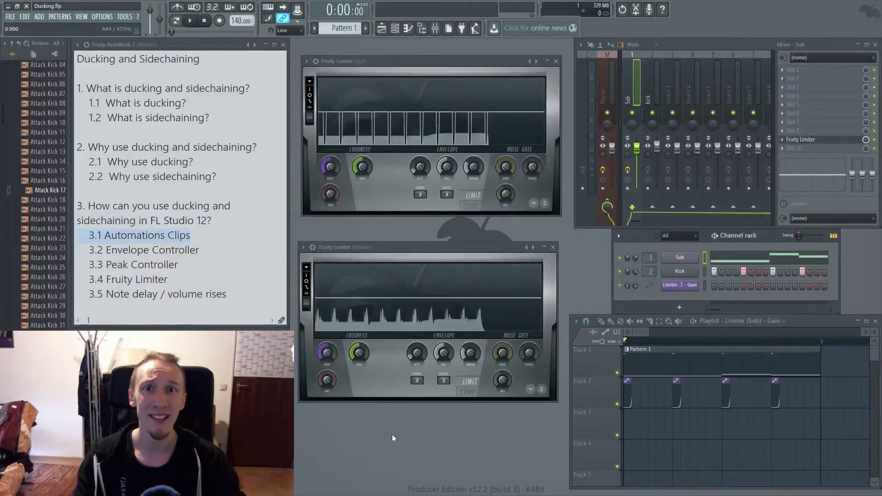
Highlight item "3.2 Envelope Controller" in the notes
left_click(219, 233)
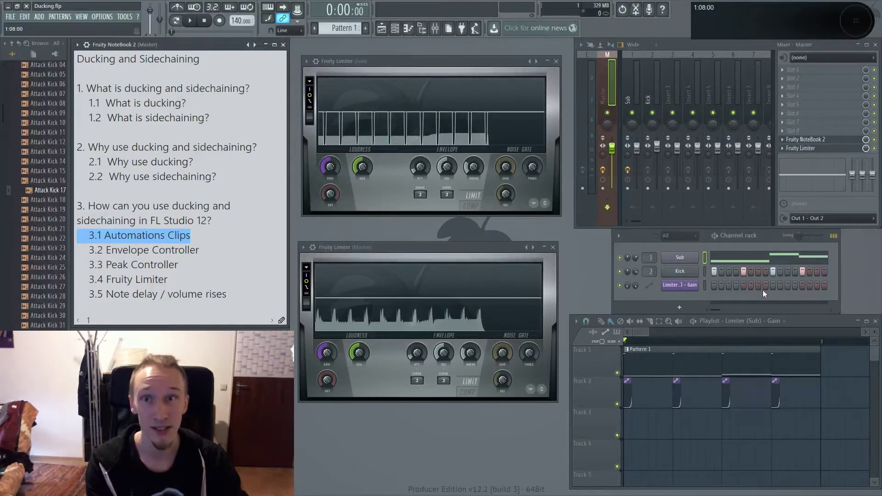
left_click(222, 260)
left_click_drag(202, 251, 77, 251)
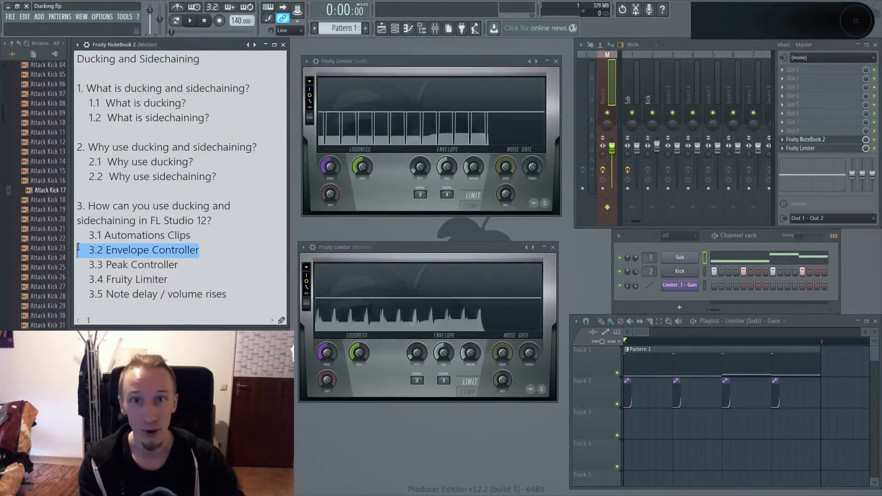
Close both Fruity Limiter windows and delete the Gain automation clips from Track 2 together with their channel
left_click(553, 247)
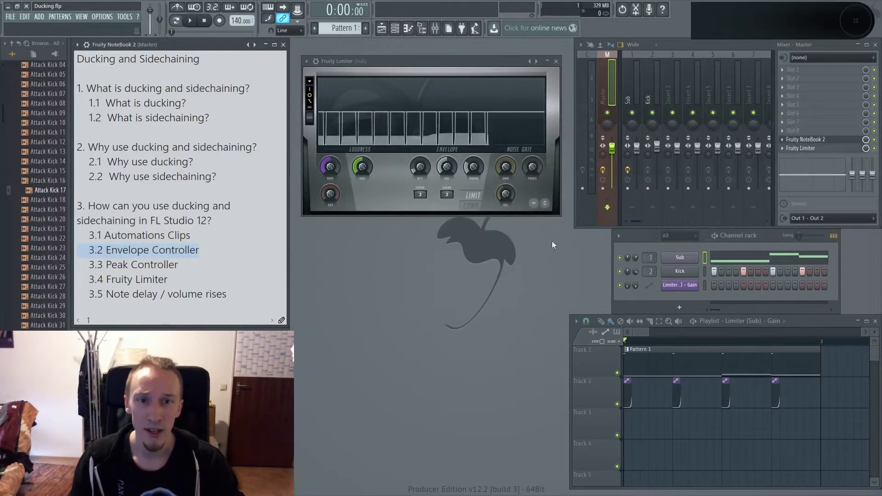
left_click(556, 61)
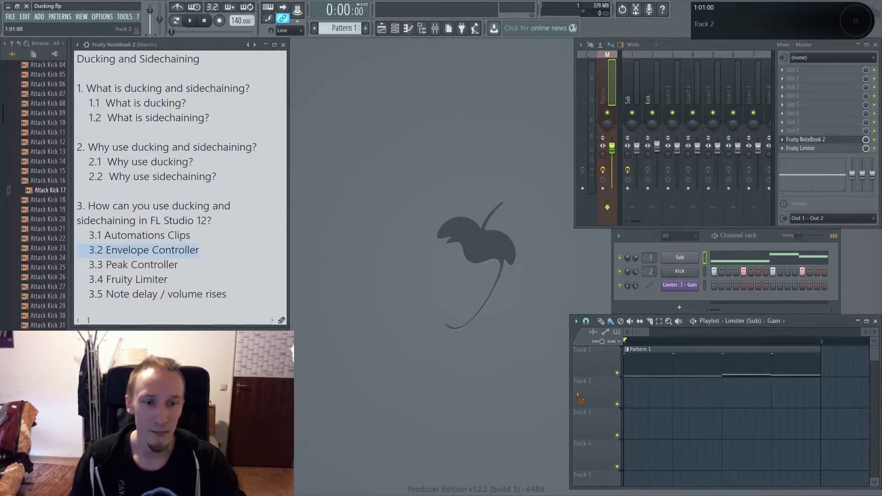
right_click(683, 287)
left_click(737, 364)
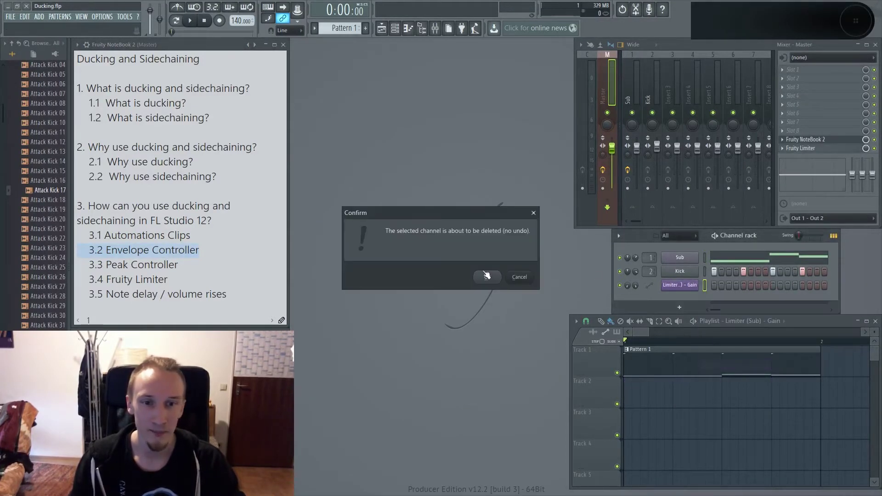
left_click(487, 278)
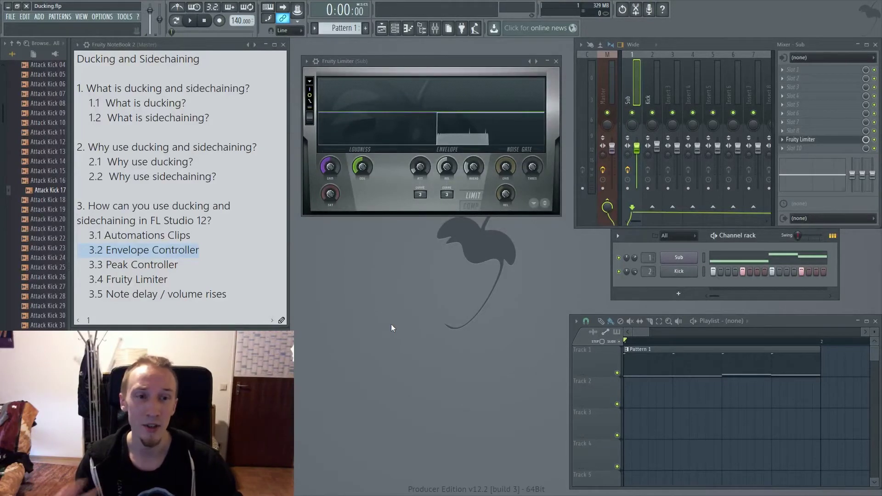
Add a Fruity Envelope Controller channel, move its window to open space, and select articulator 1
left_click(39, 16)
mouse_move(71, 29)
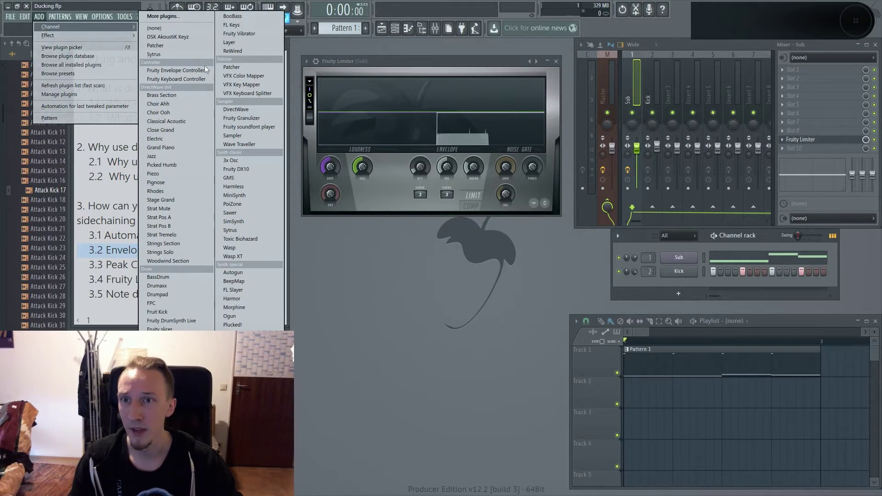
left_click(178, 73)
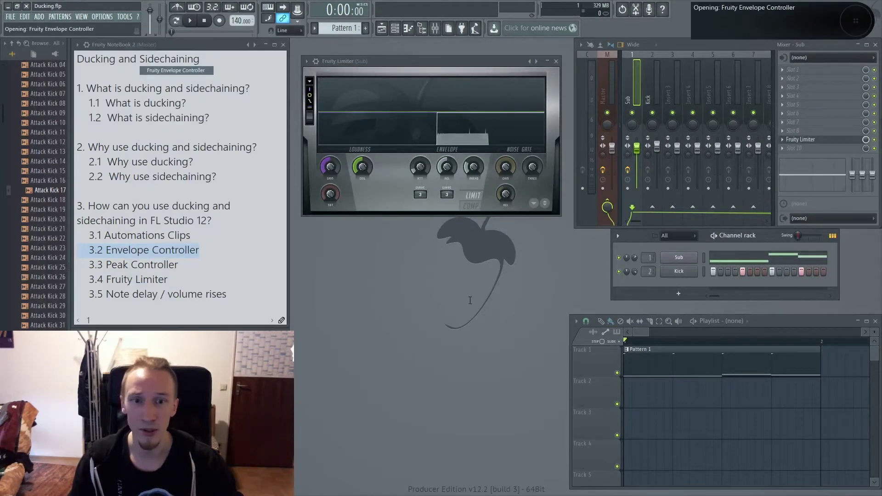
left_click_drag(326, 100, 468, 116)
left_click(317, 161)
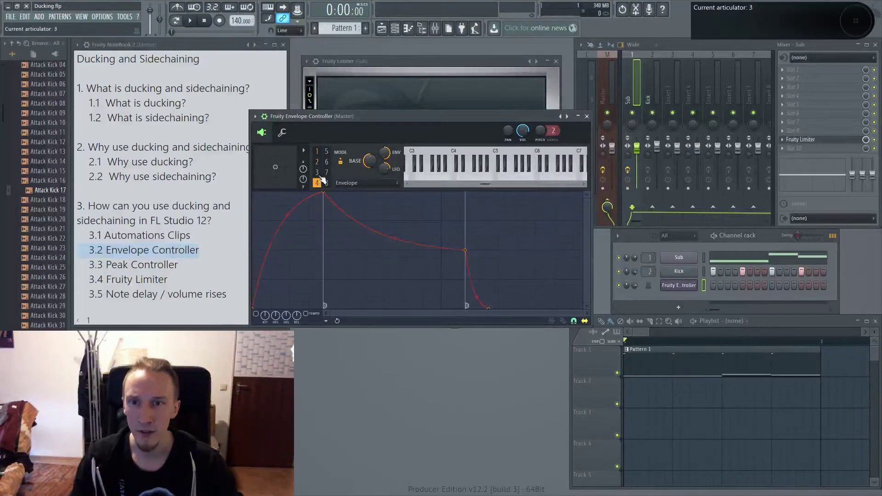
left_click(317, 151)
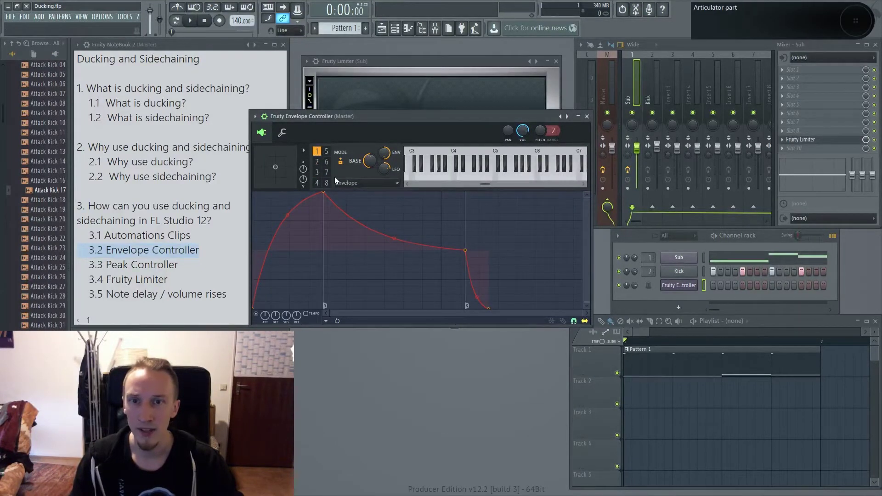
Add a note on the first step of the Envelope Controller channel and play the pattern to watch it trigger
left_click(713, 286)
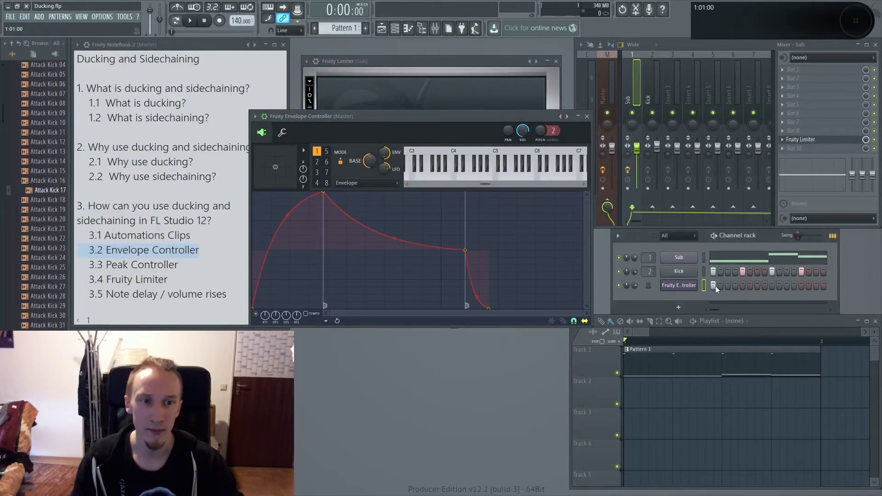
key("space")
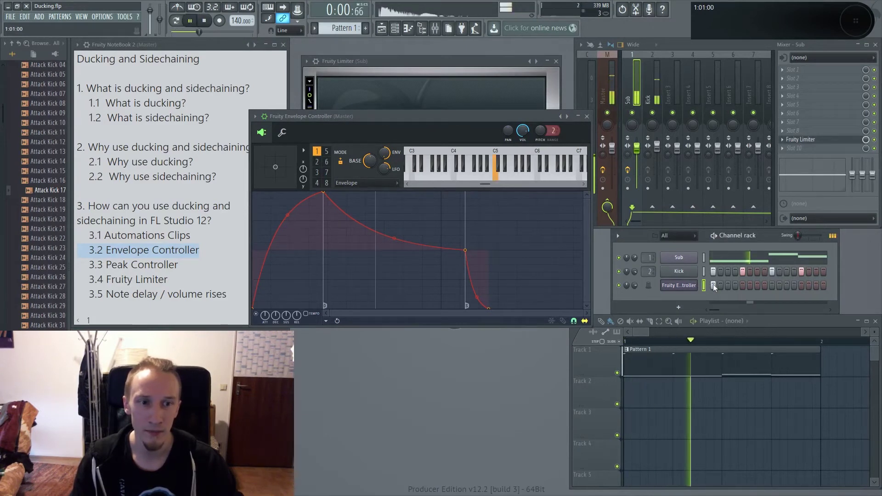
key("space")
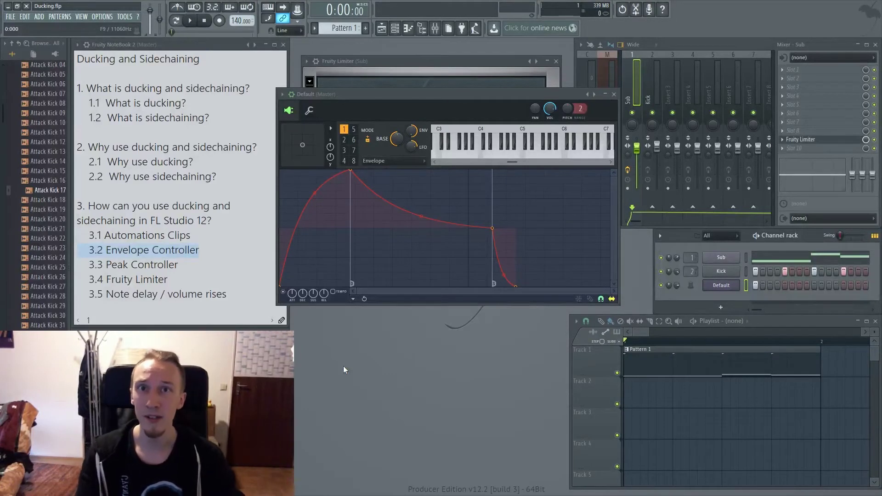
Delete the decay and sustain points from the articulator 1 envelope and shorten the remaining rise into a steep curve
right_click(351, 171)
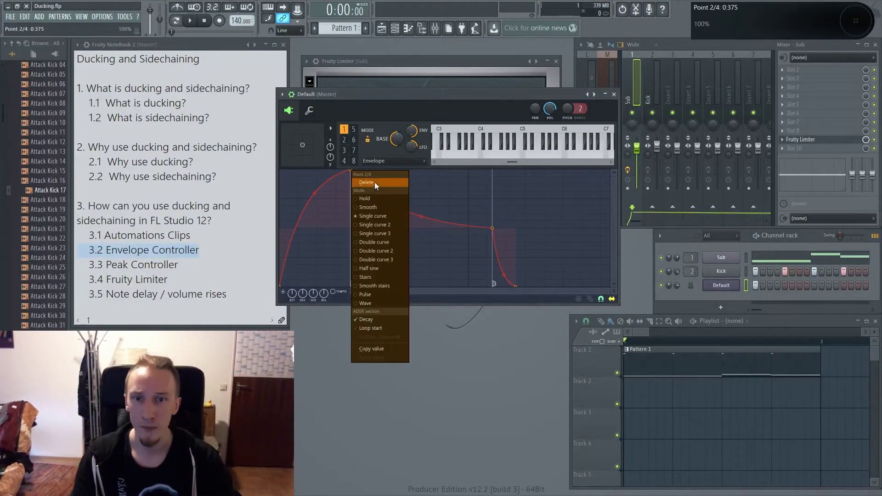
left_click(374, 182)
right_click(492, 228)
left_click(510, 240)
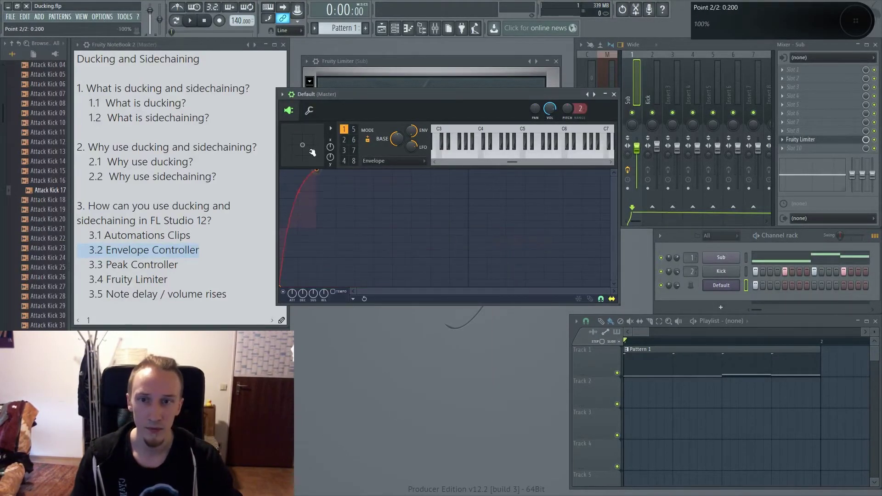
left_click_drag(316, 170, 298, 246)
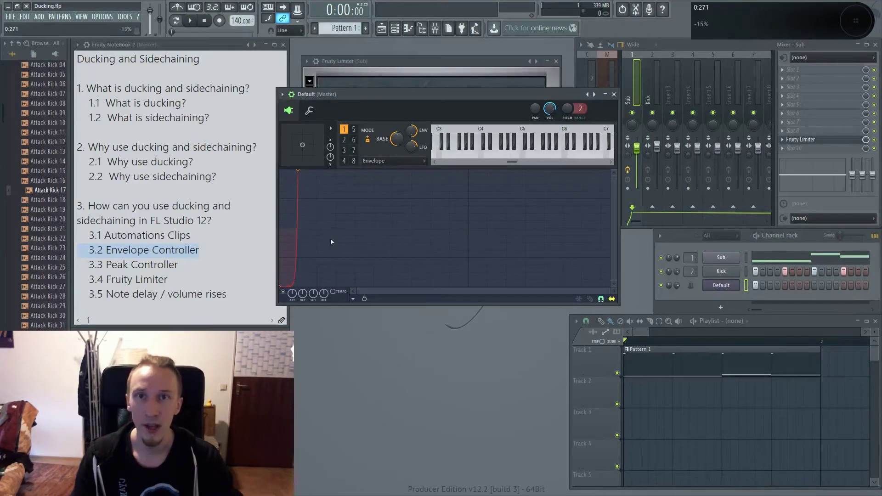
Place Envelope Controller steps on the same beats as the Kick and lower the envelope's end point to mid-height
left_click(784, 285)
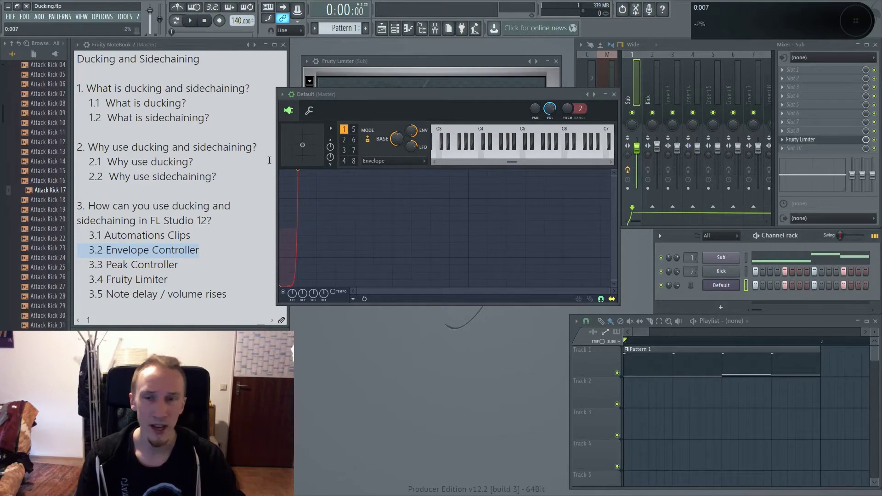
left_click_drag(354, 94, 354, 101)
left_click_drag(298, 178, 304, 237)
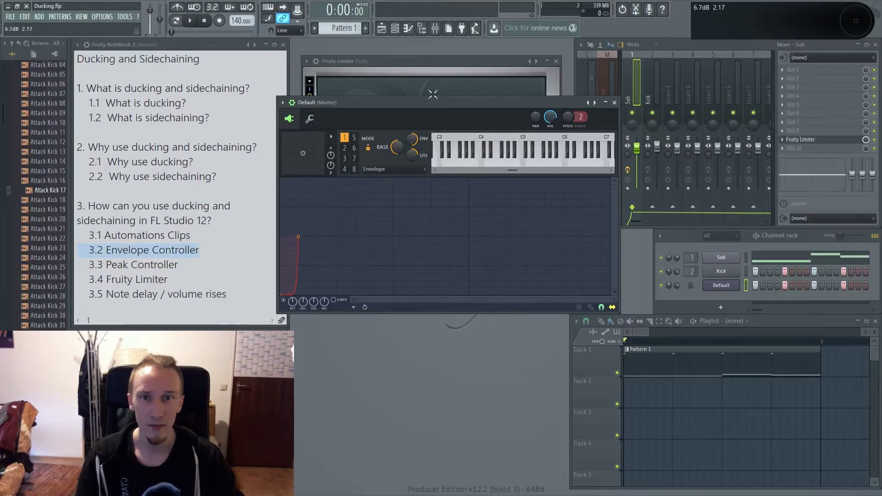
Move the Envelope Controller window below the Sub limiter and link the limiter's Gain knob to "Default - Articulator 1"
left_click_drag(431, 106, 487, 269)
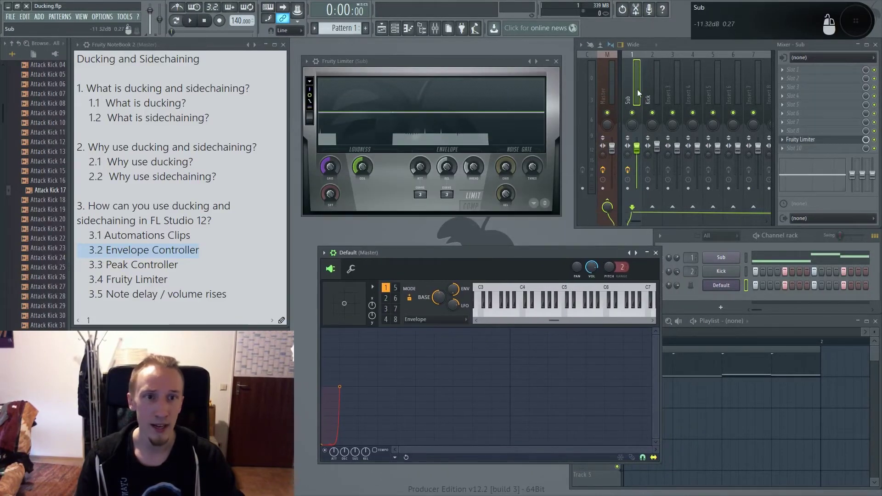
right_click(330, 170)
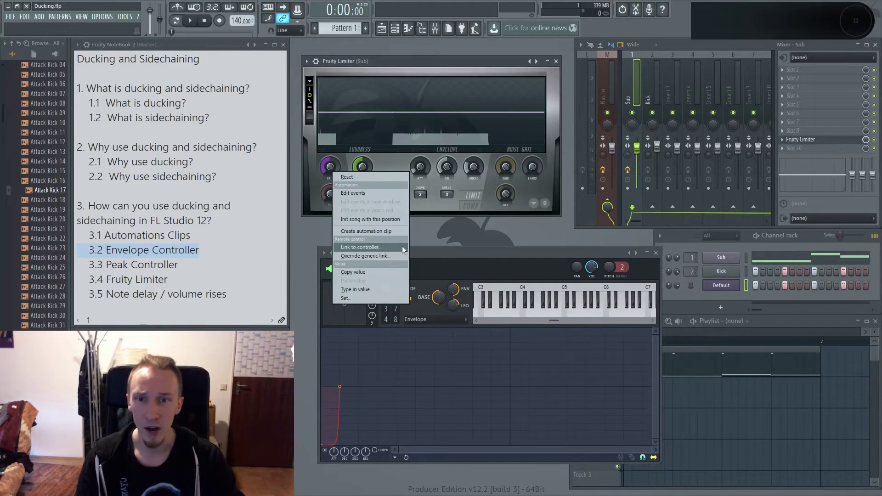
left_click(402, 246)
left_click(430, 235)
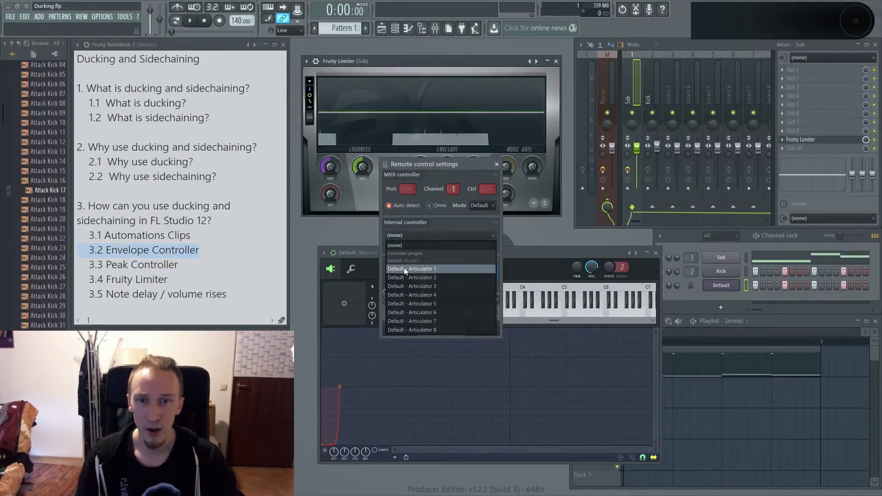
left_click(415, 270)
left_click(480, 327)
Shift the Envelope Controller window up and play the pattern twice to check the ducking in the Sub limiter
left_click_drag(510, 253, 492, 229)
key("space")
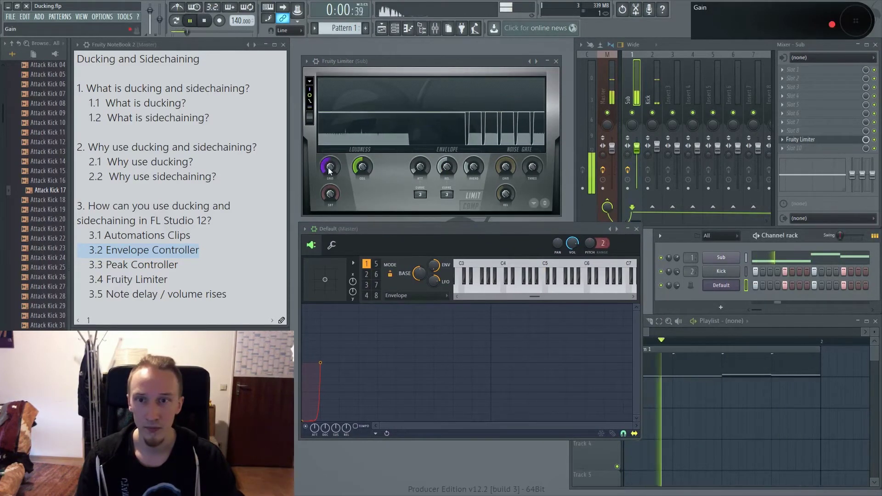
key("space")
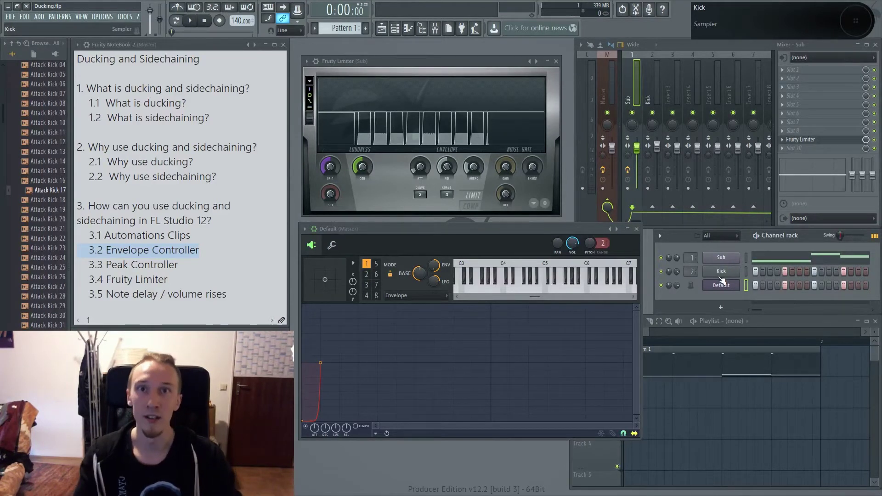
key("space")
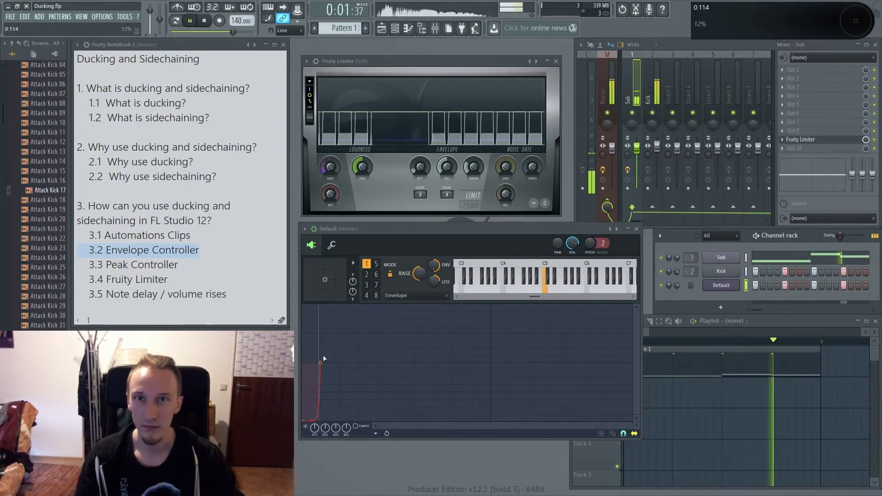
key("space")
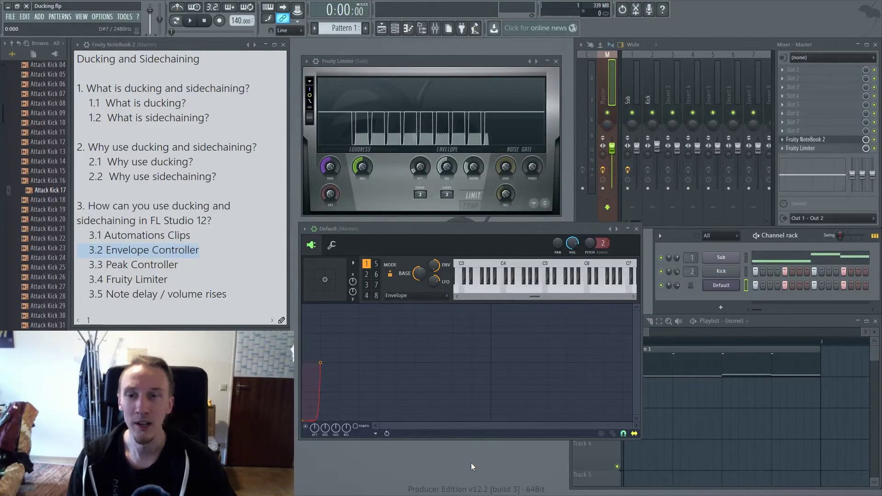
Highlight item "3.3 Peak Controller" in the notes and delete the Envelope Controller channel
left_click_drag(178, 265, 78, 265)
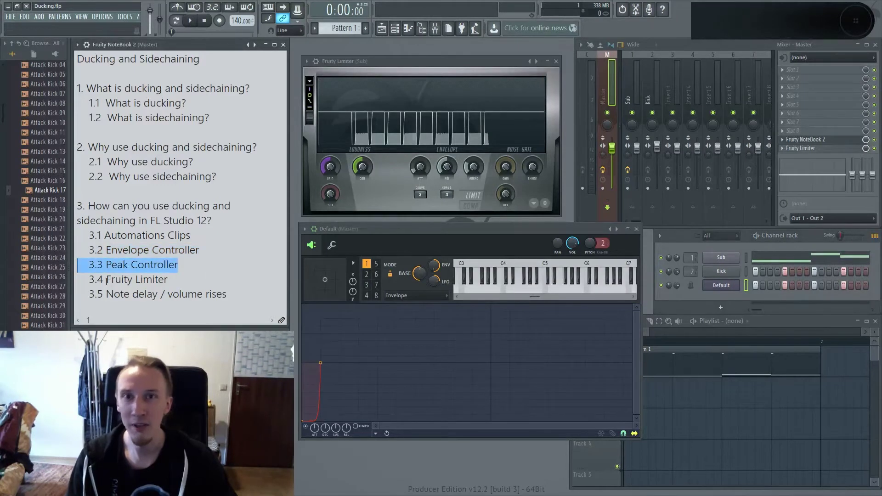
left_click(721, 285)
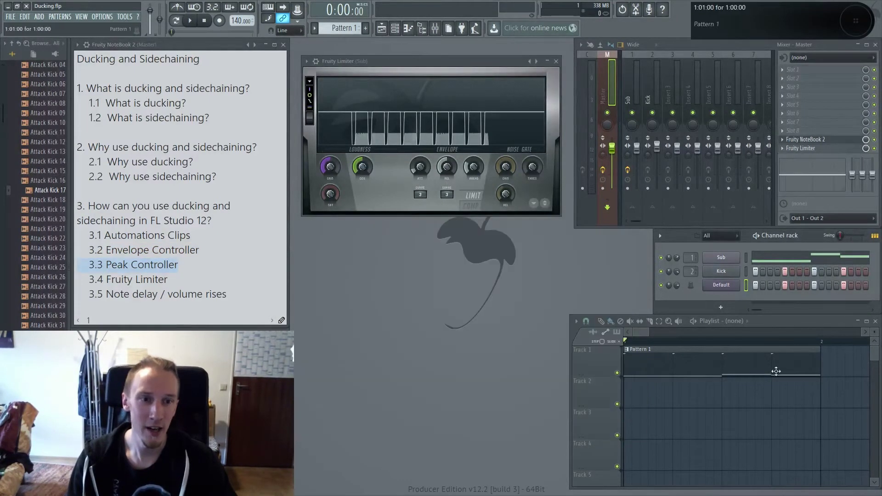
right_click(721, 284)
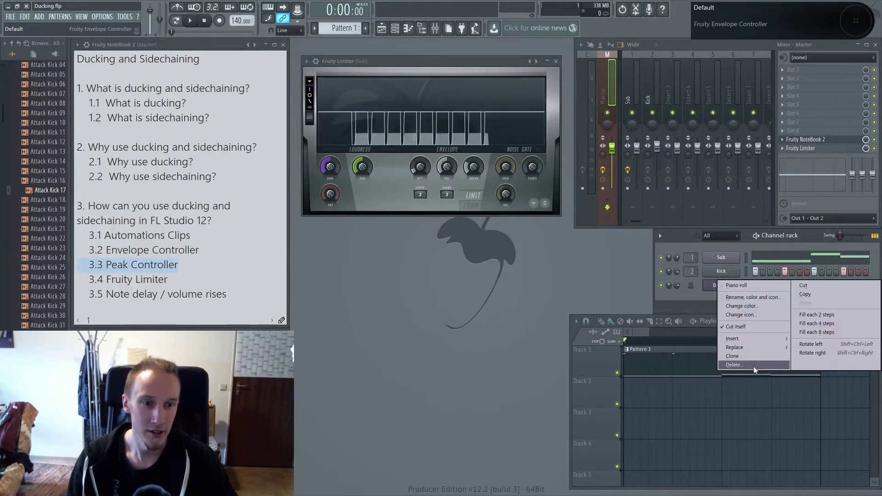
left_click(754, 366)
left_click(487, 276)
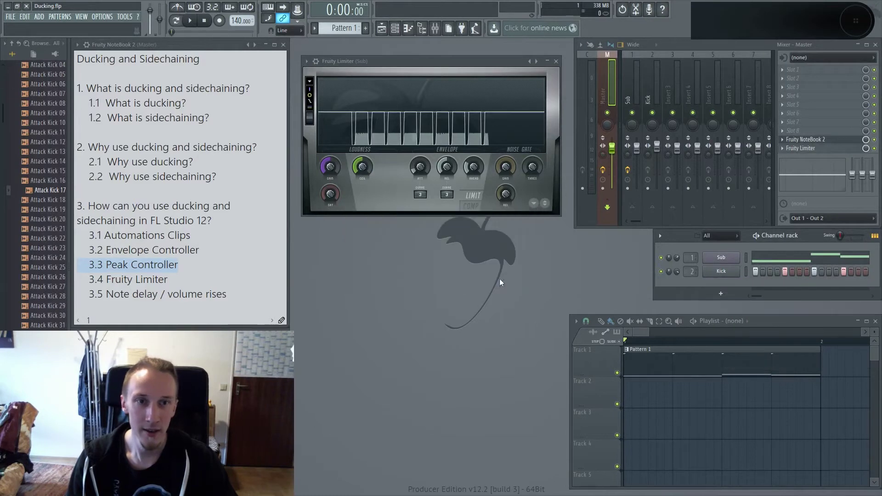
Open the options of the Sub limiter's Gain knob and play the pattern without the Envelope Controller
right_click(330, 166)
left_click(485, 273)
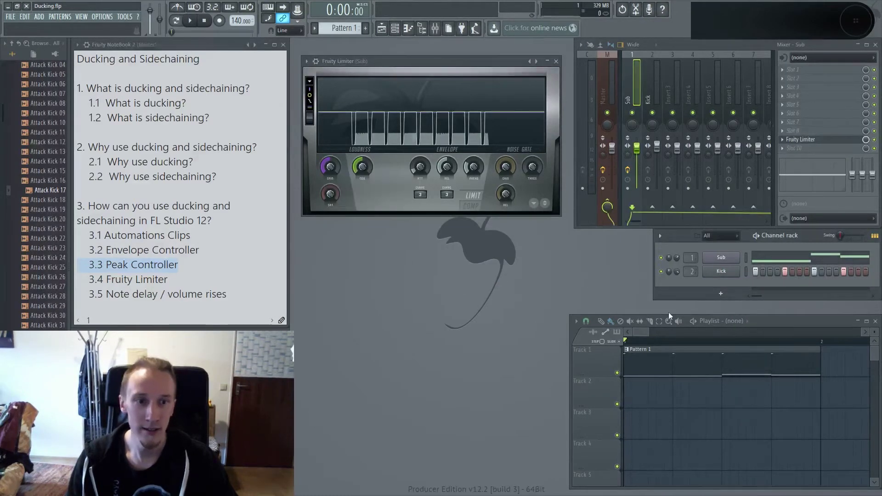
key("space")
key("space")
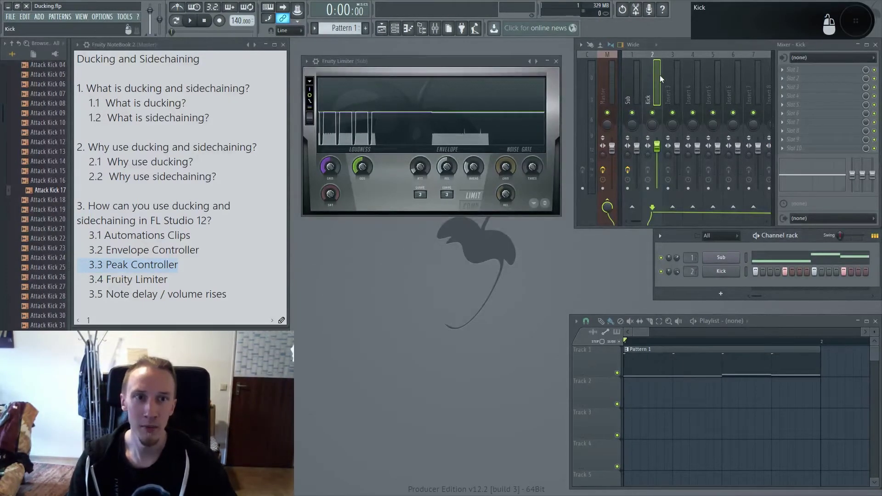
Load Fruity Peak Controller into slot 4 of the Kick mixer track and move its window below the Sub limiter
left_click(808, 96)
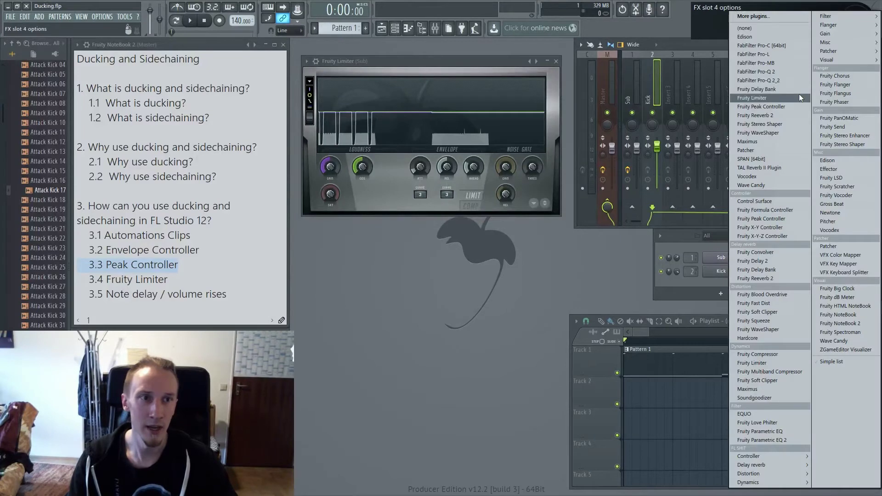
left_click(775, 105)
left_click_drag(233, 91, 453, 230)
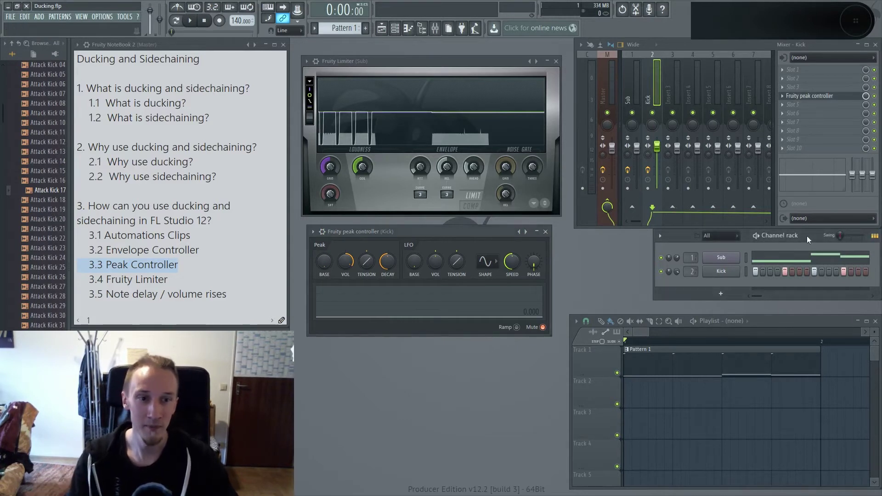
Play the pattern with the peak controller's Mute turned off to watch the kick peaks, and point out its Peak Base knob
key("space")
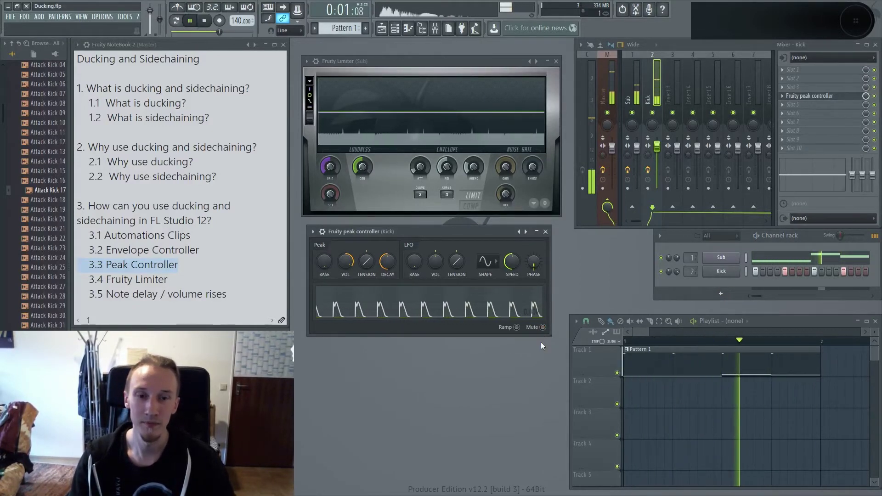
key("space")
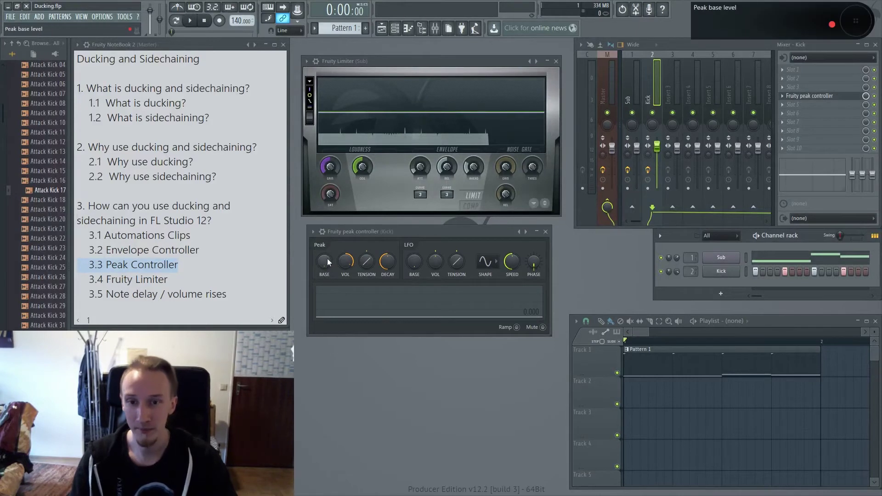
mouse_move(325, 261)
left_mouse_down()
mouse_move(325, 226)
mouse_move(325, 262)
left_mouse_up()
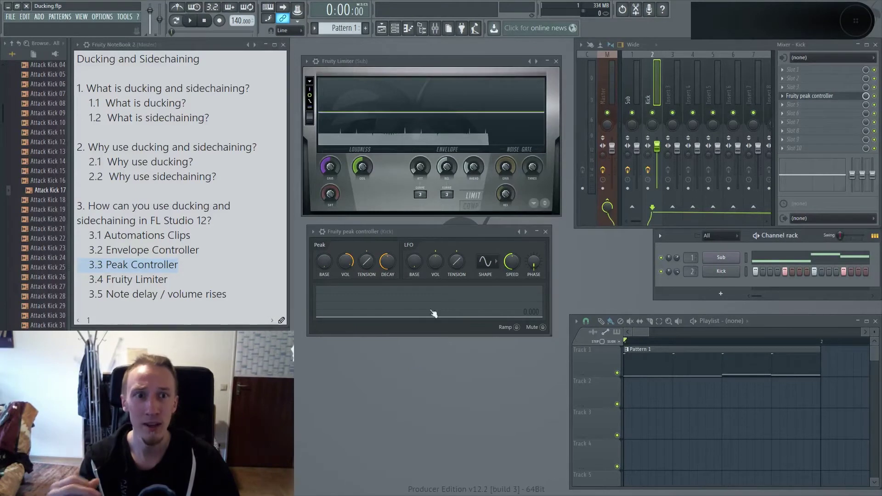
Select the Sub mixer track, move its limiter window up slightly, and compare the Gain knob with the peak controller's Base knob
left_click(631, 98)
left_click_drag(407, 62, 407, 54)
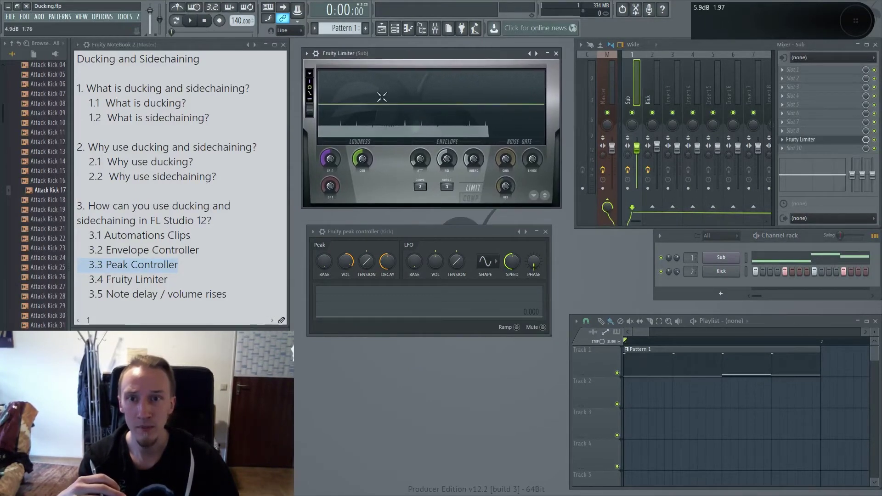
left_click(329, 158)
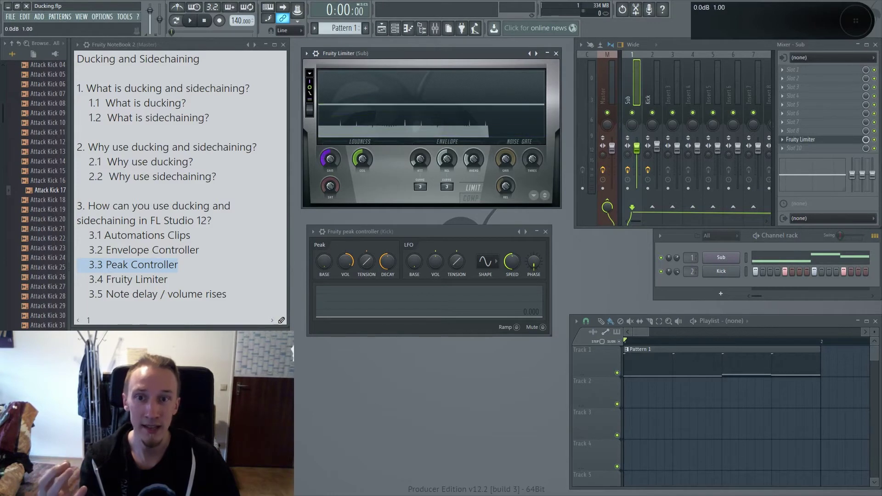
left_click_drag(324, 267, 324, 266)
left_click(330, 159)
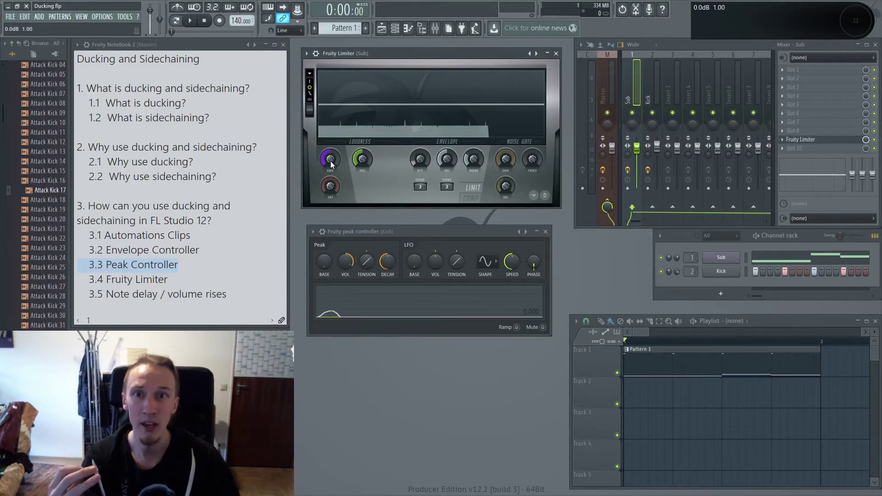
Copy the value of the Sub limiter's Gain knob and paste it onto the peak controller's Peak Base knob
right_click(331, 158)
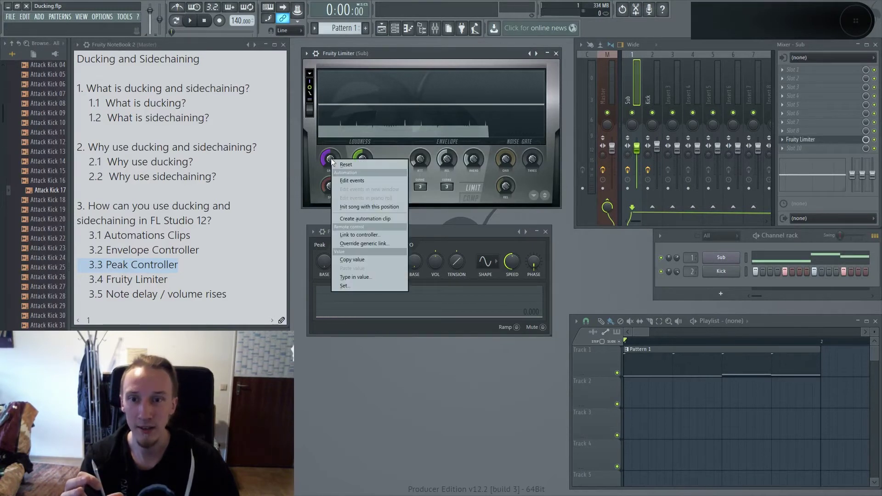
left_click(362, 260)
right_click(324, 261)
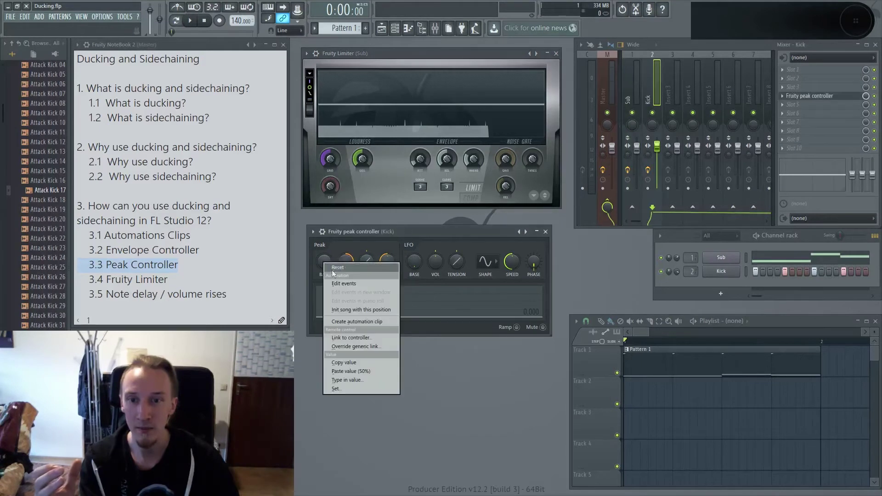
left_click(369, 371)
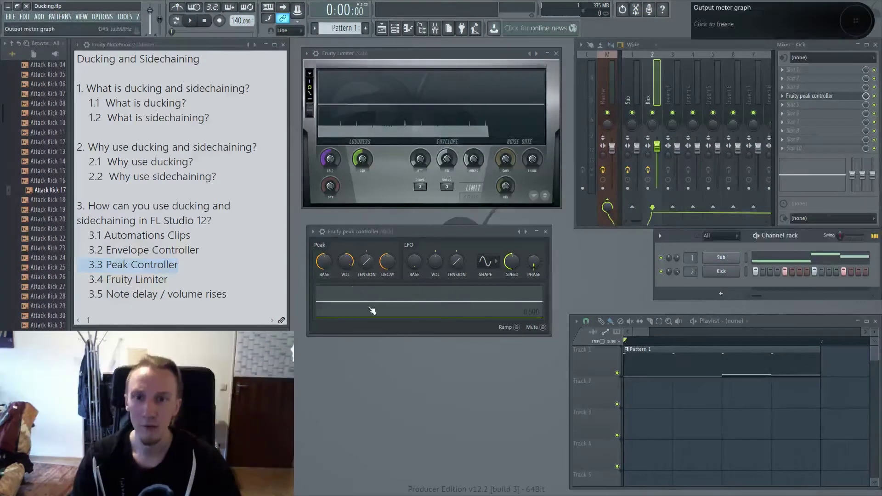
Try the peak controller's Peak Vol knob in both directions and set it to a negative amount of about -147%
left_click_drag(345, 260, 345, 251)
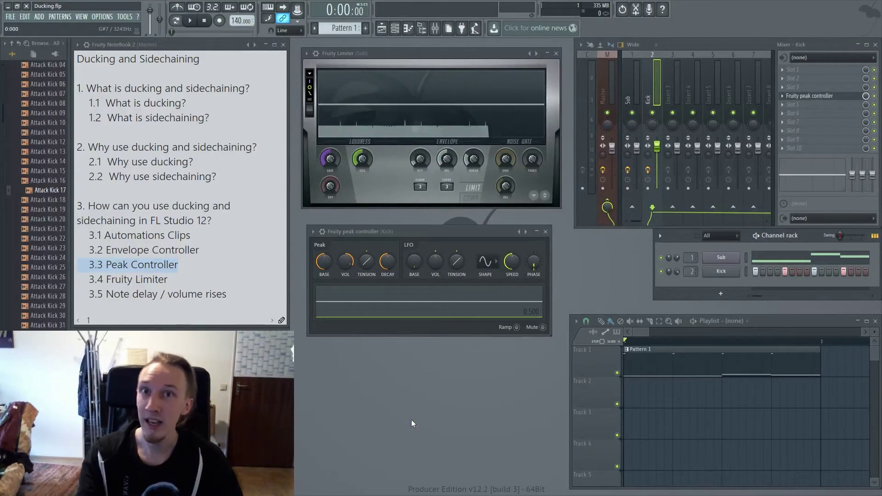
left_click_drag(346, 263, 346, 311)
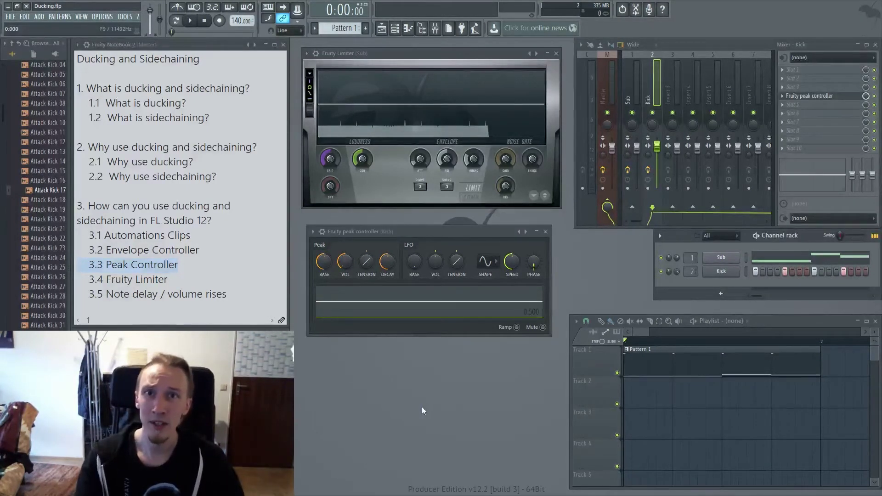
left_click_drag(345, 262, 344, 257)
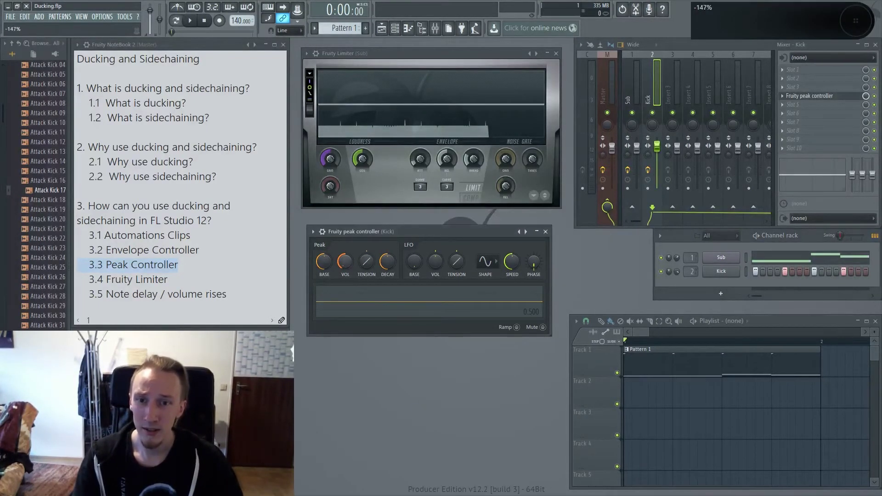
left_click_drag(345, 292, 346, 293)
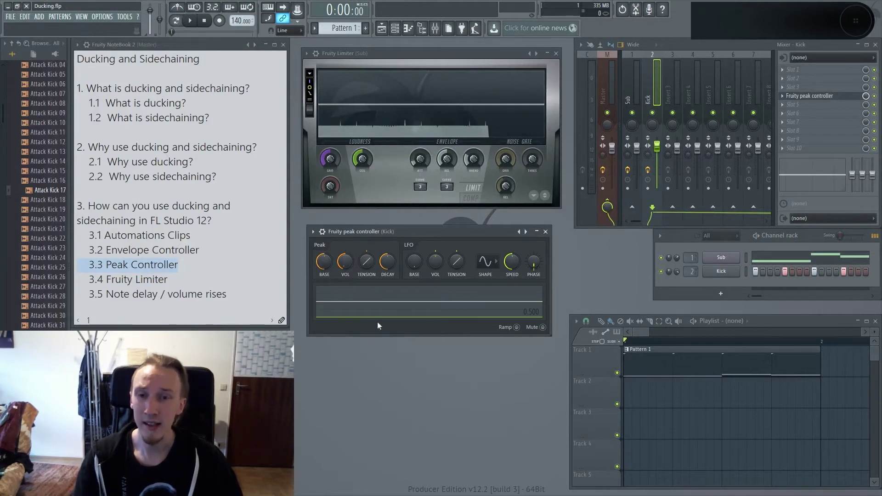
Raise the peak controller's Peak Base slightly to about 0.515 and turn its Decay up to around the maximum
left_click_drag(324, 262, 324, 252)
left_click(417, 378)
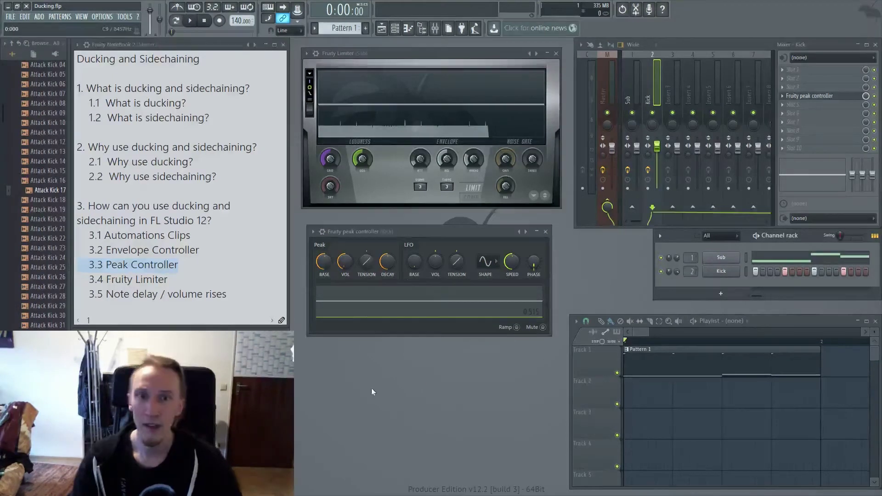
left_click_drag(387, 261, 387, 261)
left_click(453, 390)
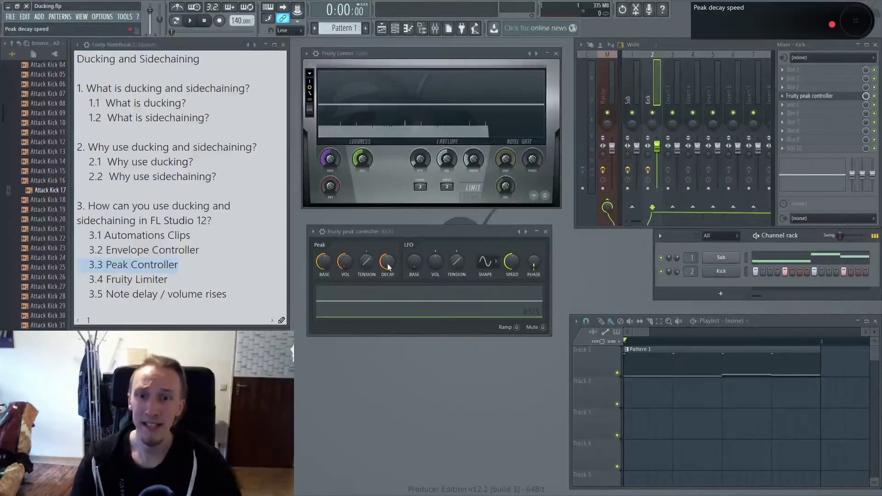
left_click_drag(387, 263, 388, 290)
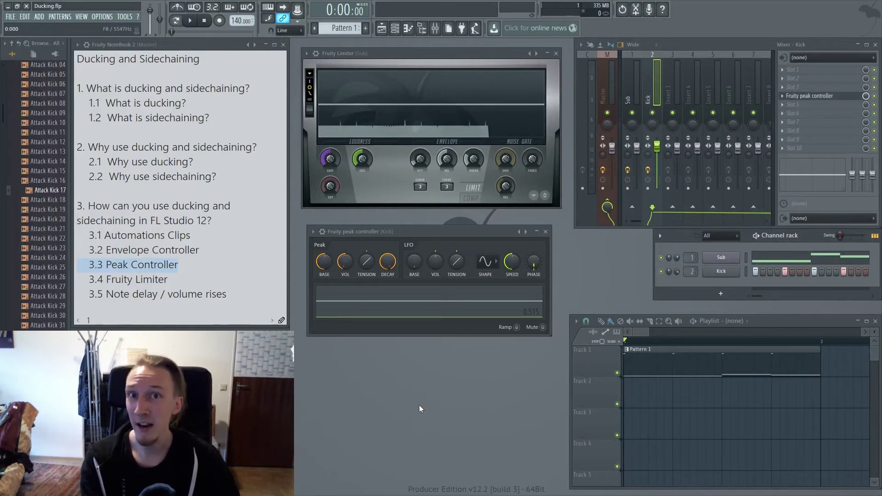
left_click(387, 262)
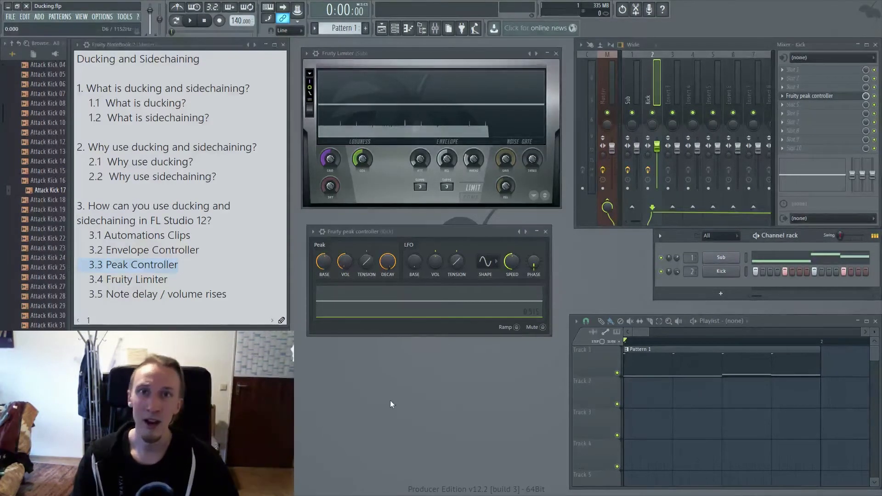
Link the Sub limiter's Gain to the internal controller Peak ctrl - Peak and play the pattern to check the ducking
right_click(330, 159)
left_click(368, 234)
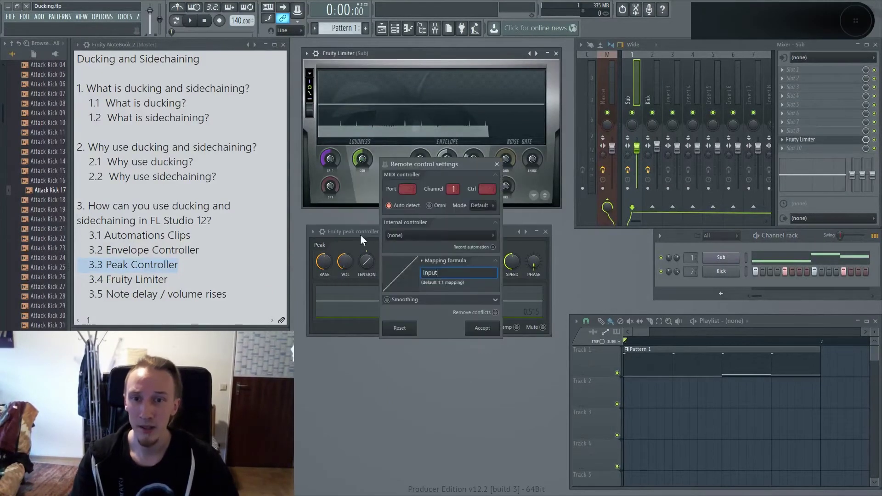
left_click(429, 235)
left_click(410, 277)
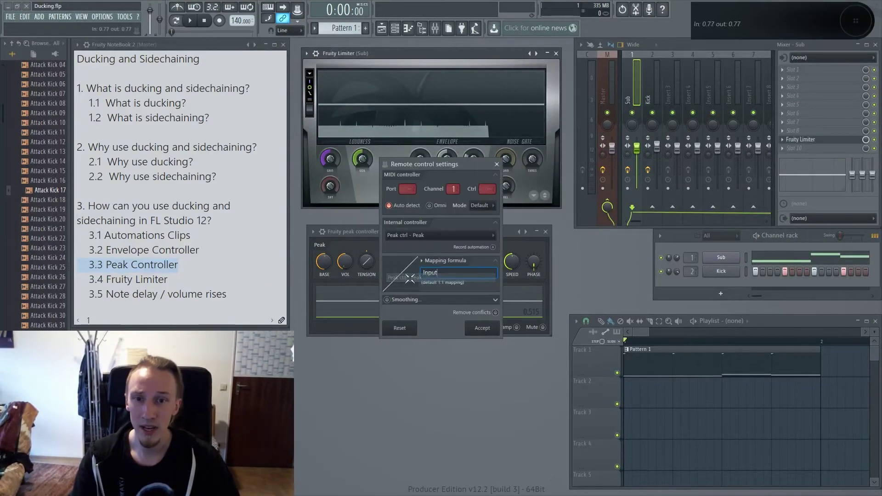
left_click(482, 328)
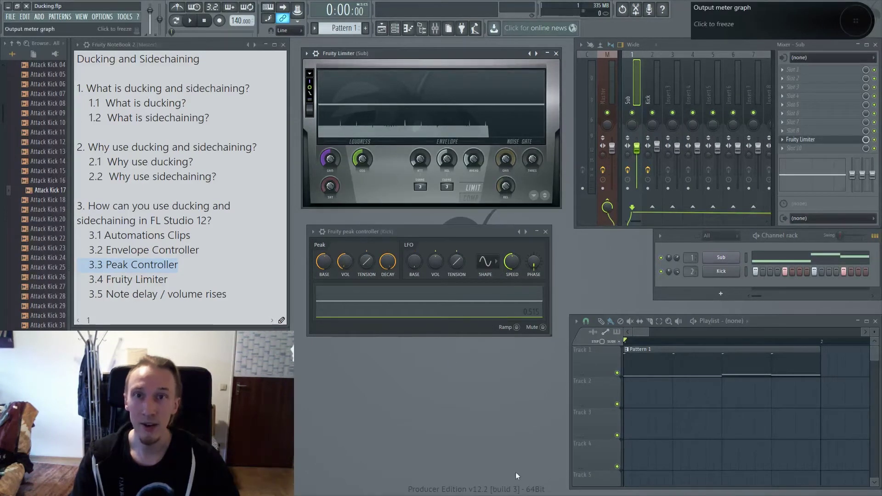
key("space")
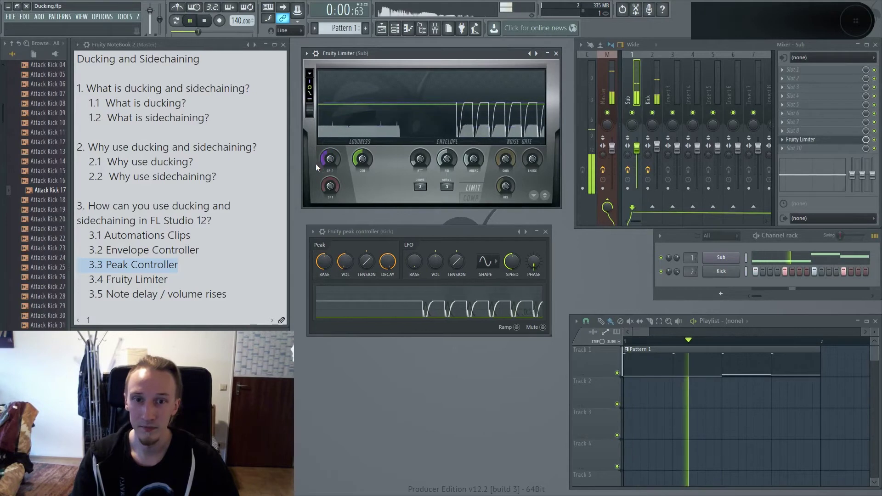
key("space")
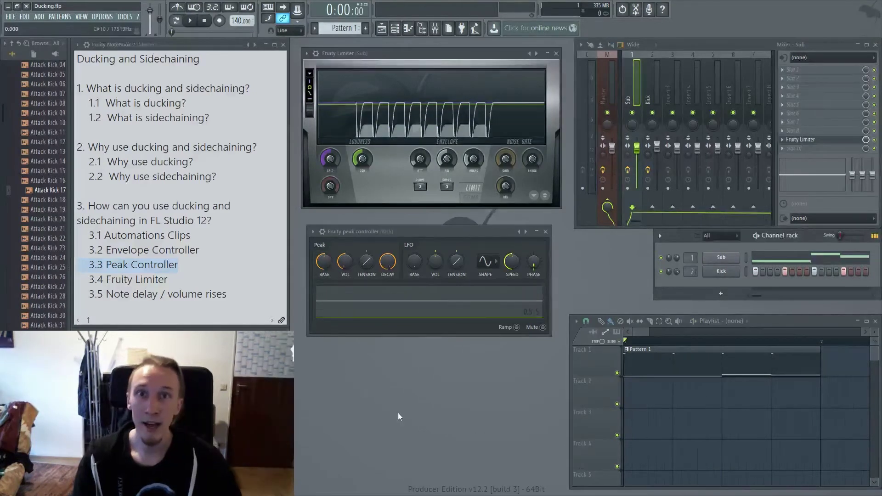
Open the Master track's Fruity Limiter below the peak controller and move the peak controller window up slightly
left_click(610, 88)
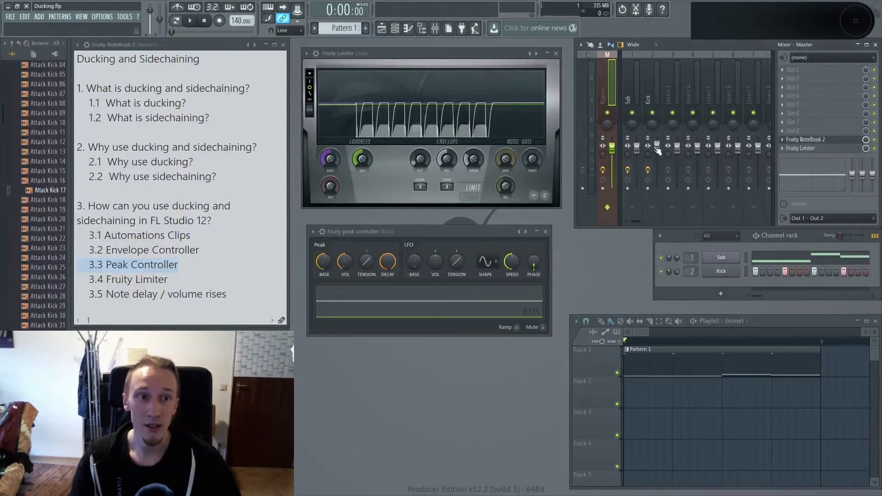
left_click(800, 148)
left_click_drag(430, 252, 432, 332)
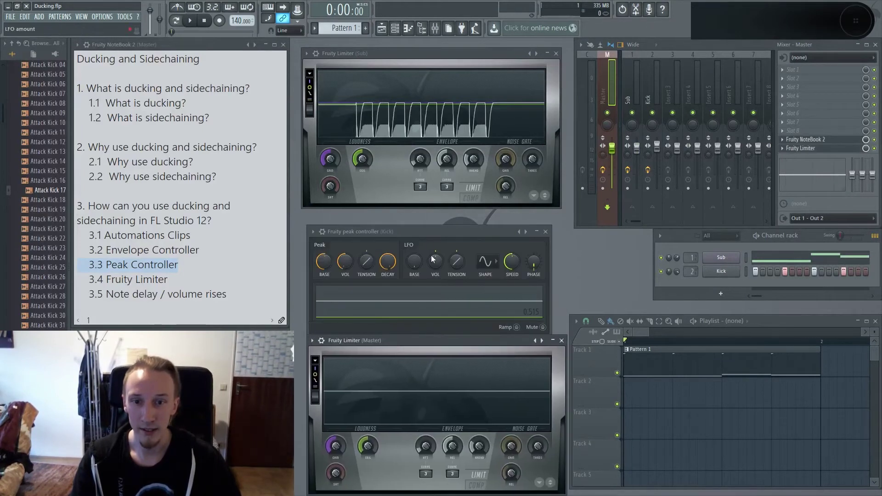
mouse_move(428, 234)
left_mouse_down()
mouse_move(423, 221)
mouse_move(431, 223)
left_mouse_up()
Play the pattern while bypassing and re-enabling the Kick's peak controller, and adjust the Sub channel's volume
key("space")
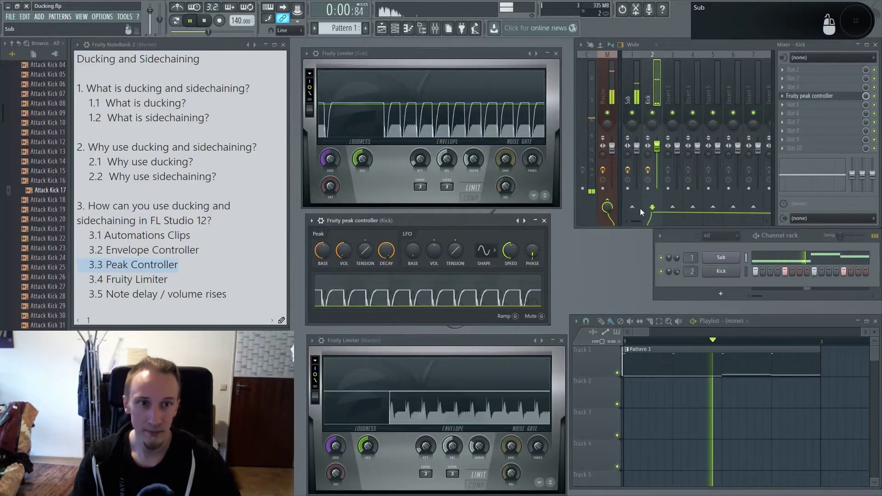
left_click(874, 96)
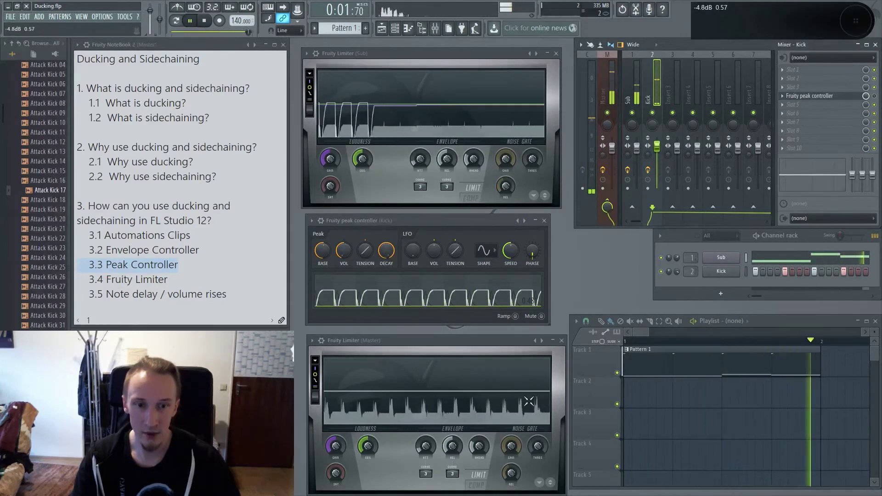
left_click(875, 96)
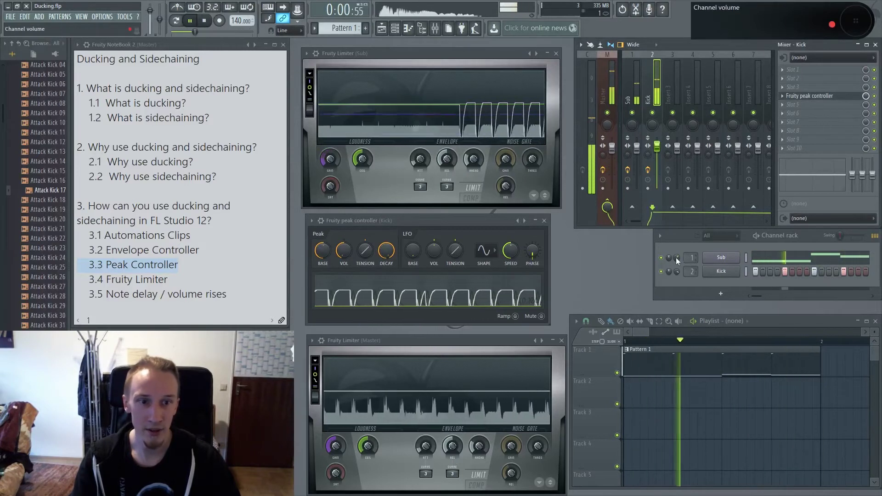
mouse_move(676, 258)
left_mouse_down()
mouse_move(677, 247)
mouse_move(677, 261)
left_mouse_up()
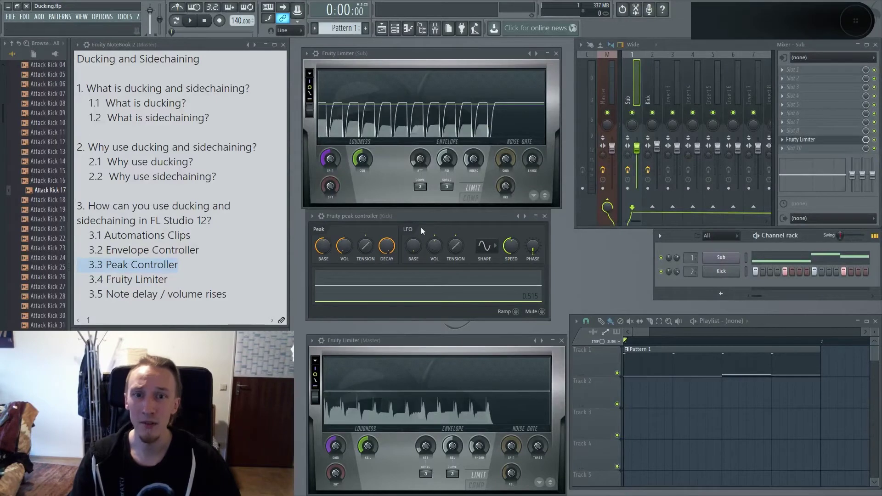
left_click_drag(418, 215, 420, 219)
Load Fruity Limiter into slot 4 of the Insert 3 mixer track and move its window between the other two limiters
left_click(673, 82)
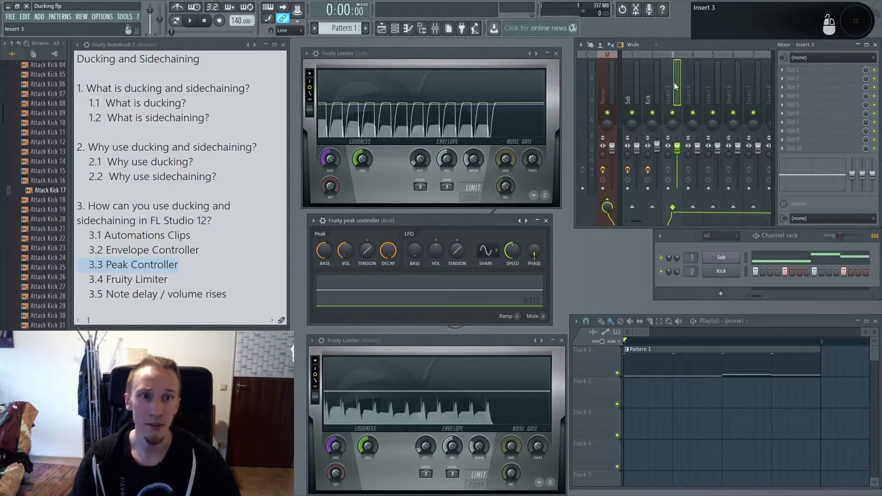
left_click(803, 95)
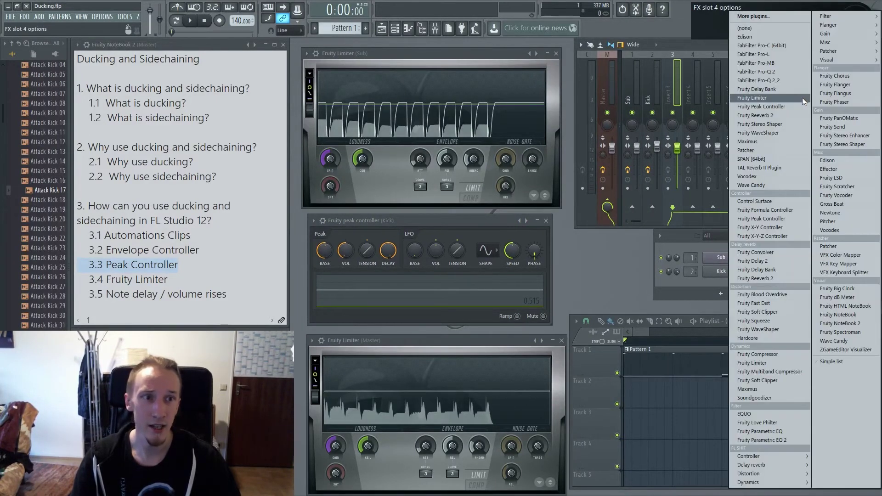
left_click(787, 97)
left_click_drag(434, 139, 435, 176)
Link the Gain of the Insert 3 limiter to the internal controller Peak ctrl - Peak
right_click(346, 288)
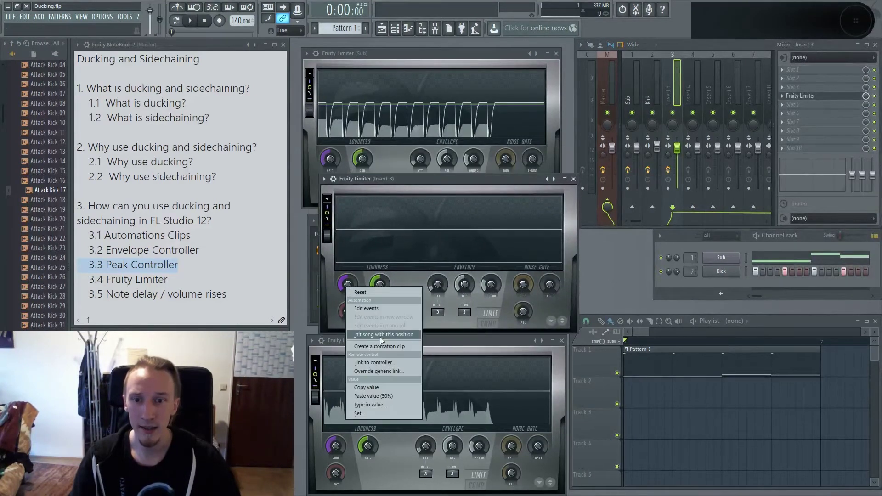
left_click(377, 361)
left_click(432, 235)
left_click(415, 277)
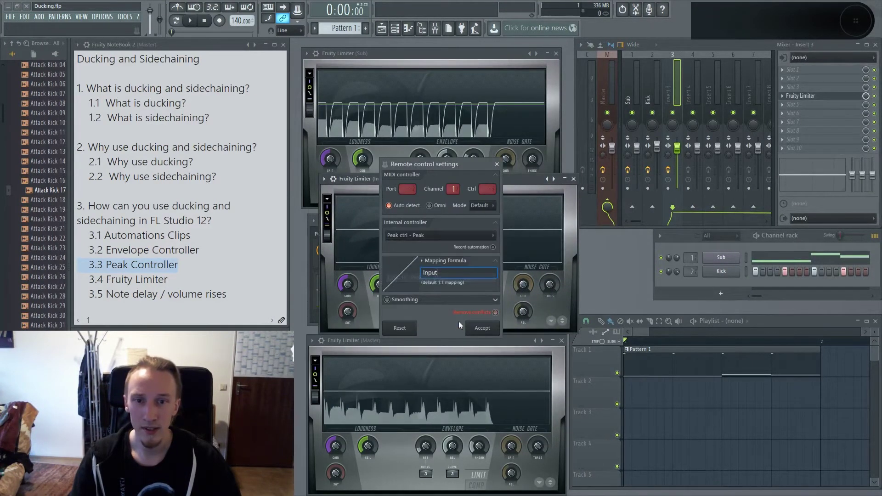
left_click(466, 325)
Close the Insert 3 limiter and peak controller windows, and highlight 3.2 Envelope Controller and 3.1 Automations Clips in the notes
left_click_drag(443, 184, 597, 213)
key("space")
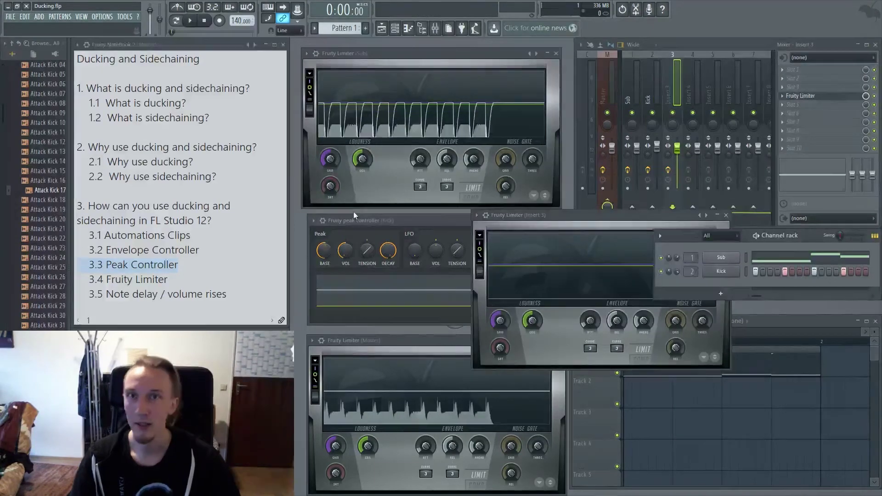
left_click(724, 215)
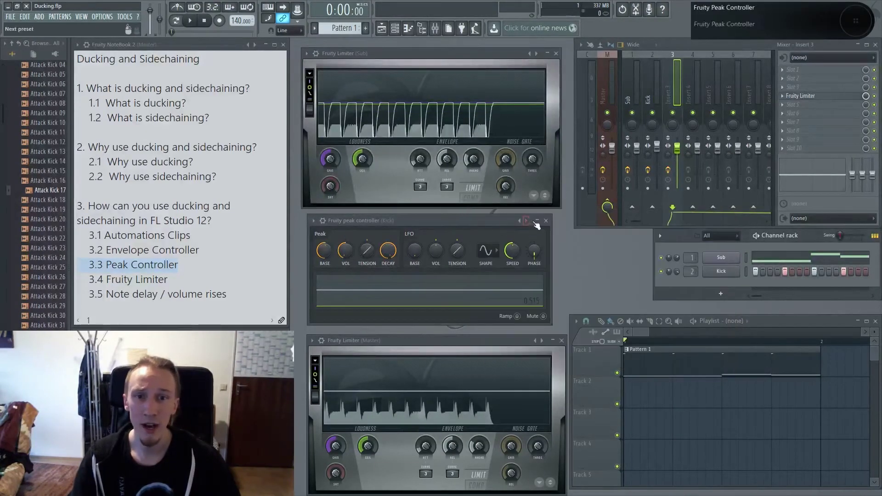
left_click(547, 220)
left_click_drag(224, 255, 75, 254)
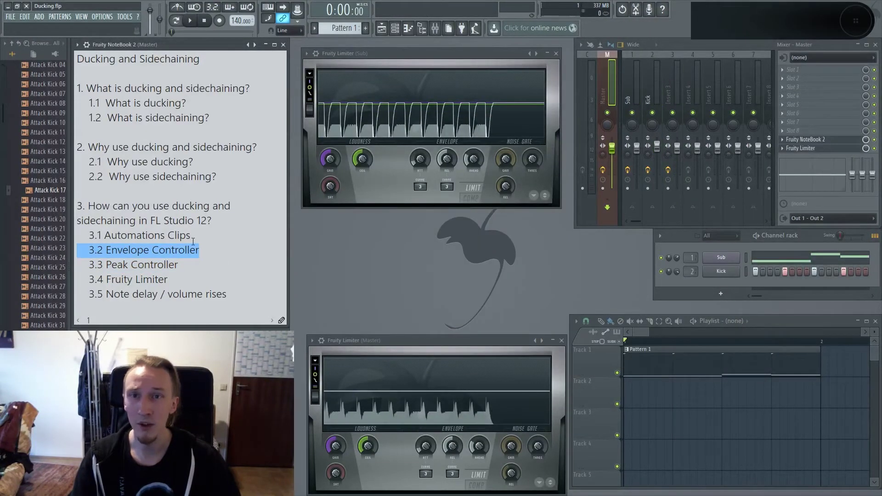
left_click_drag(206, 237, 75, 239)
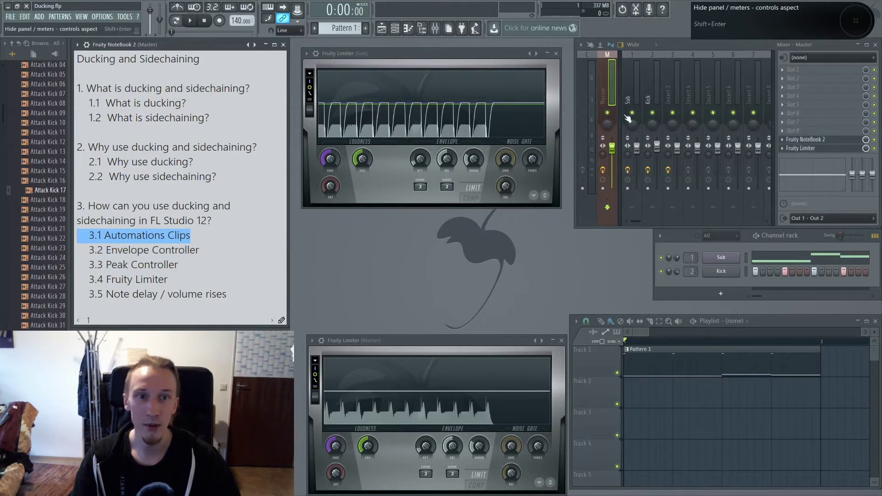
Reopen the Insert 3 limiter and examine the available internal controllers in its Gain knob's link settings
left_click(666, 88)
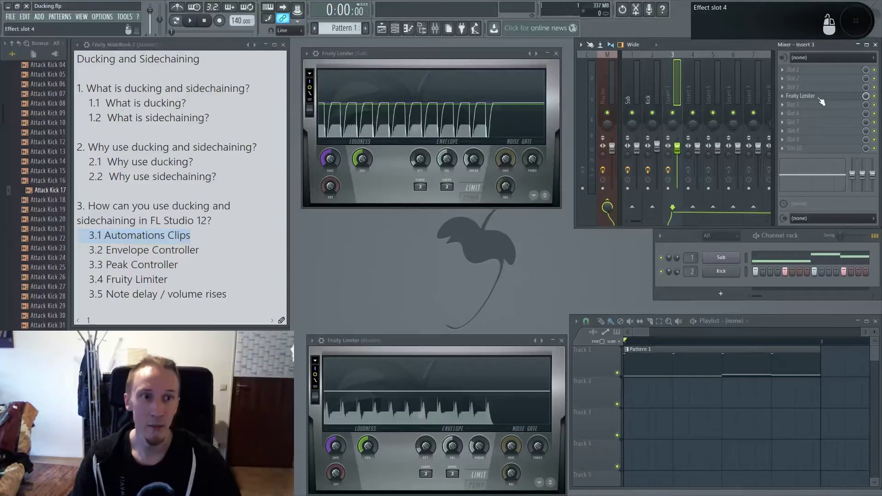
left_click(800, 95)
left_click_drag(544, 211, 437, 203)
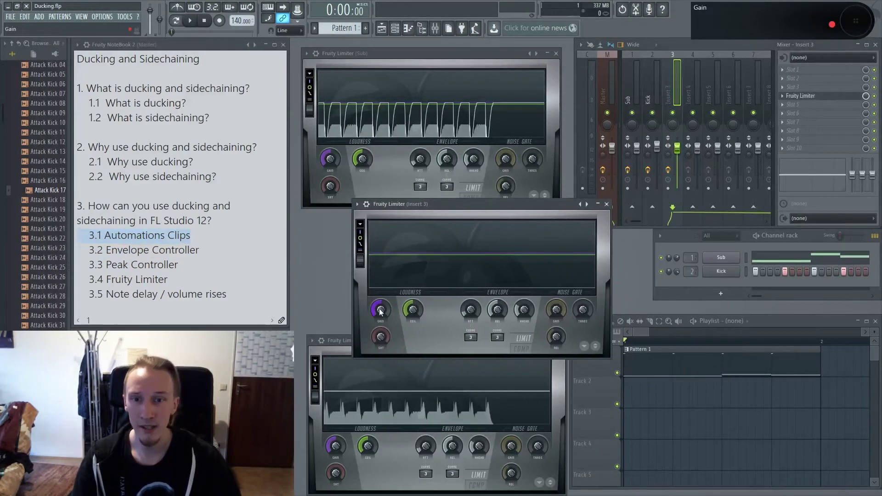
right_click(381, 314)
left_click(418, 388)
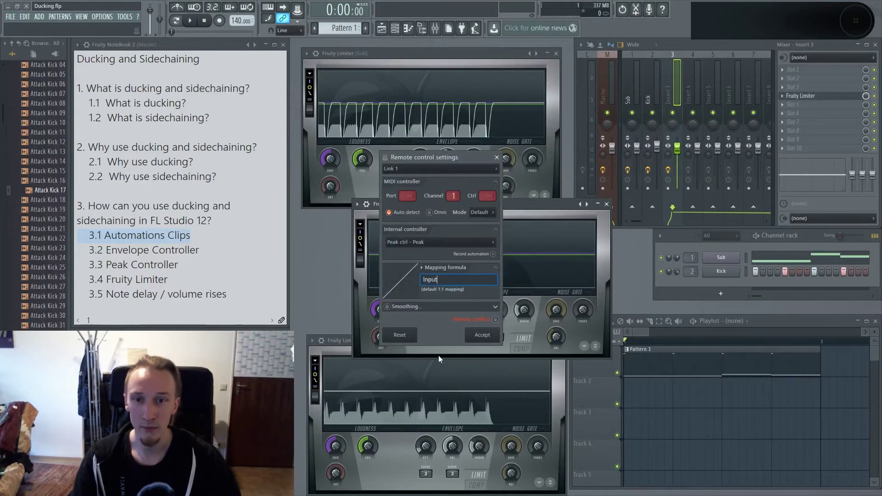
left_click(432, 244)
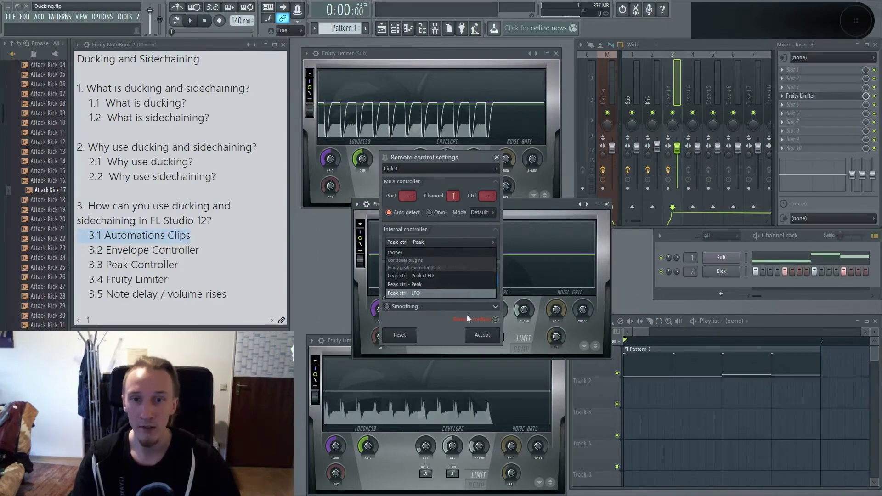
left_click(440, 229)
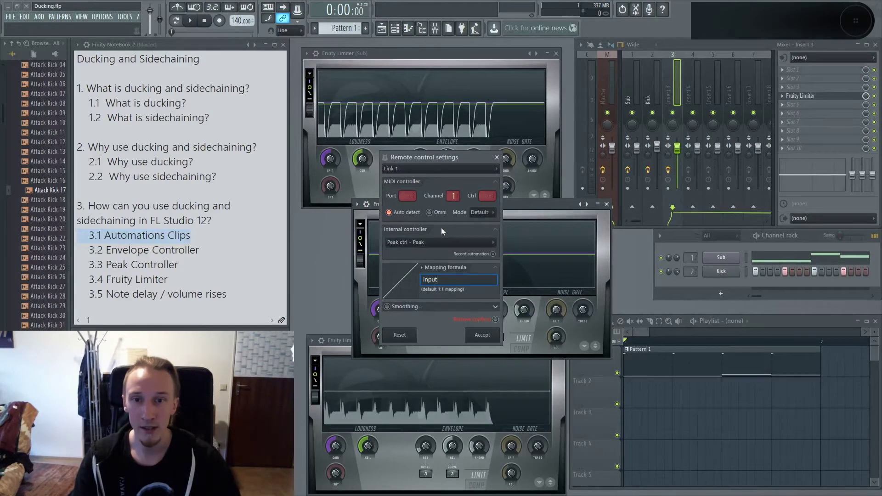
Accept the Gain knob's link settings and highlight 3.4 Fruity Limiter in the notes
left_click(473, 336)
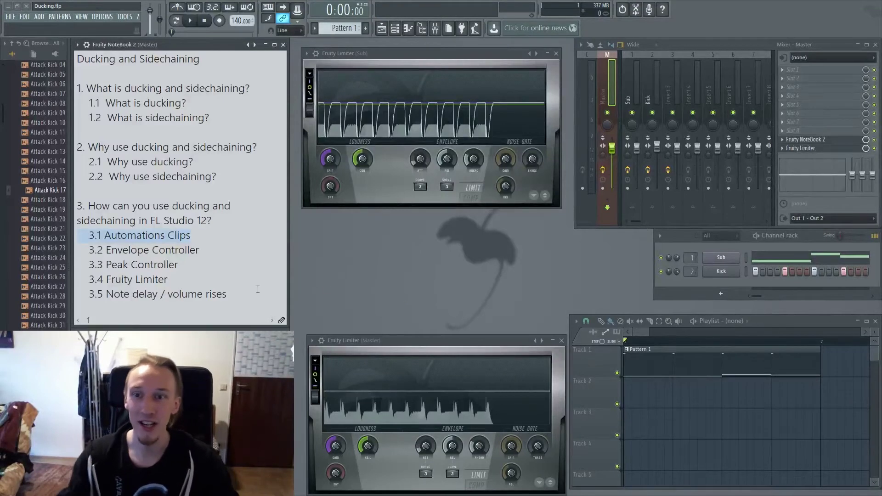
left_click_drag(211, 281, 78, 280)
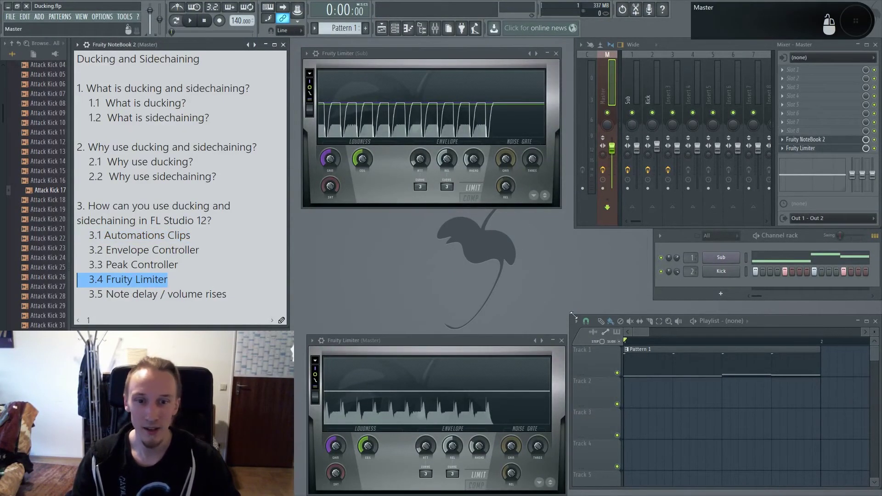
Open the Sub track's Fruity Limiter and reset its Gain knob's controller link
left_click(639, 73)
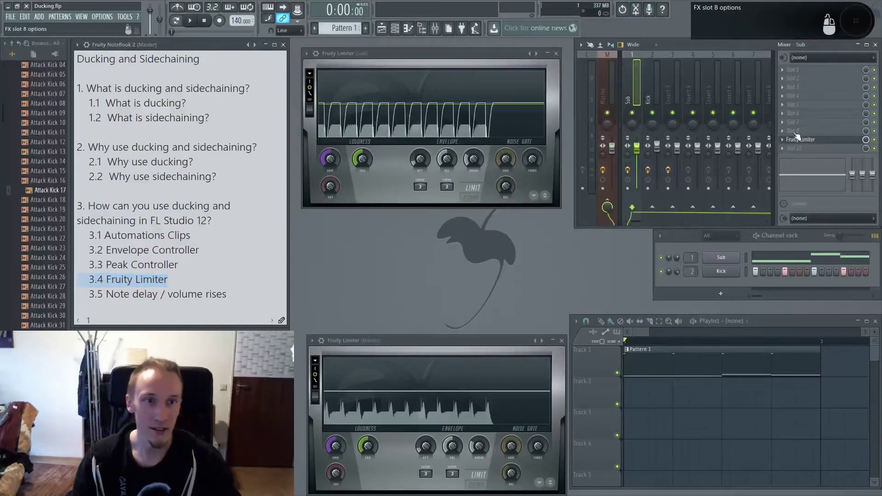
left_click(797, 139)
left_click(797, 139)
right_click(335, 159)
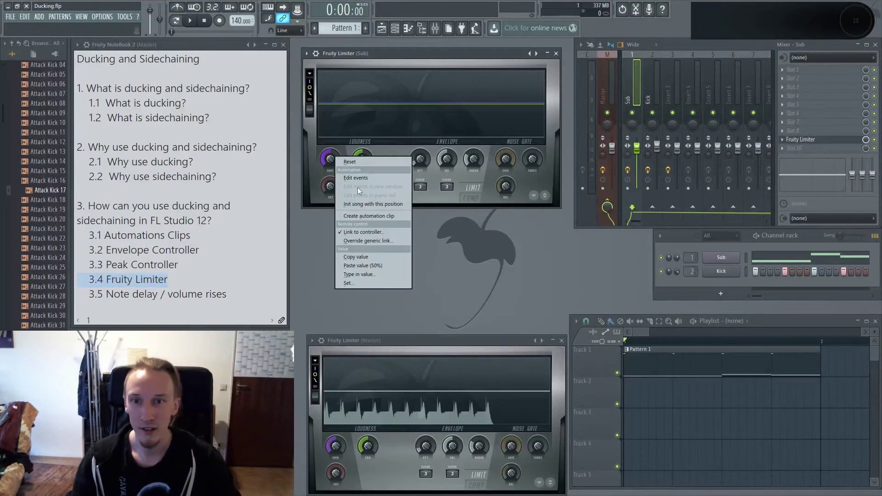
left_click(366, 232)
left_click(398, 335)
left_click(491, 335)
Remove Fruity Peak Controller from slot 4 of the Kick track, shift the Sub limiter's window slightly and play the pattern
left_click(655, 83)
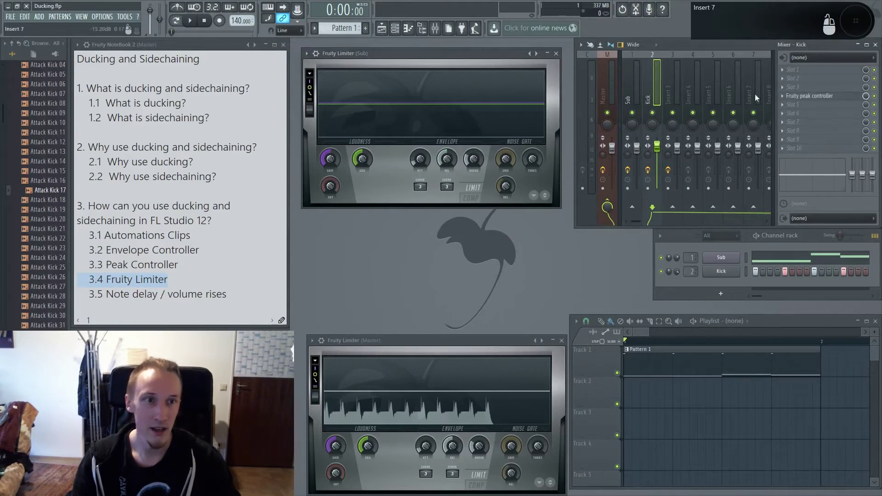
left_click(783, 96)
mouse_move(790, 105)
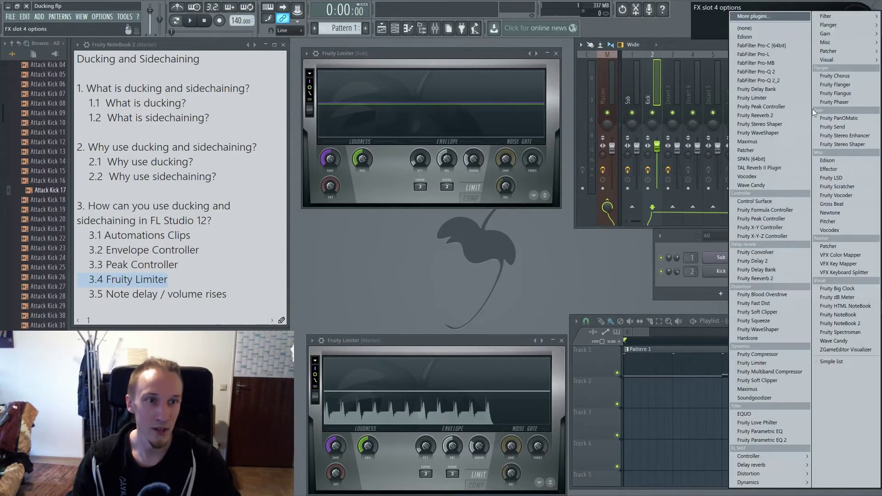
left_click(746, 29)
left_click_drag(438, 55, 440, 66)
key("space")
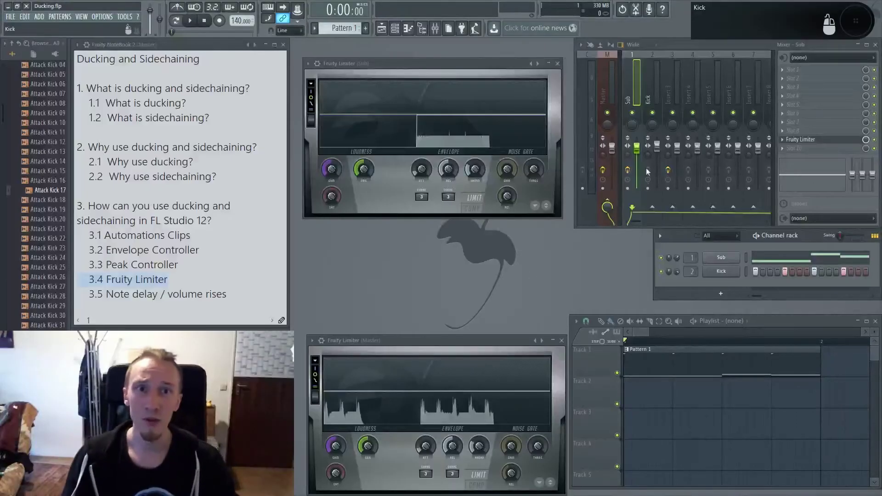
Route the Kick mixer track to the Sub track as a sidechain, and reselect the Sub track
left_click(653, 99)
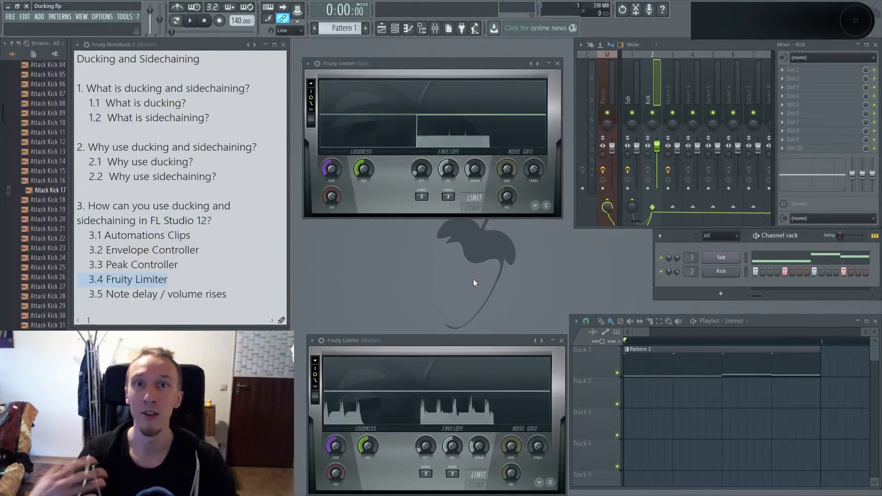
left_click(632, 87)
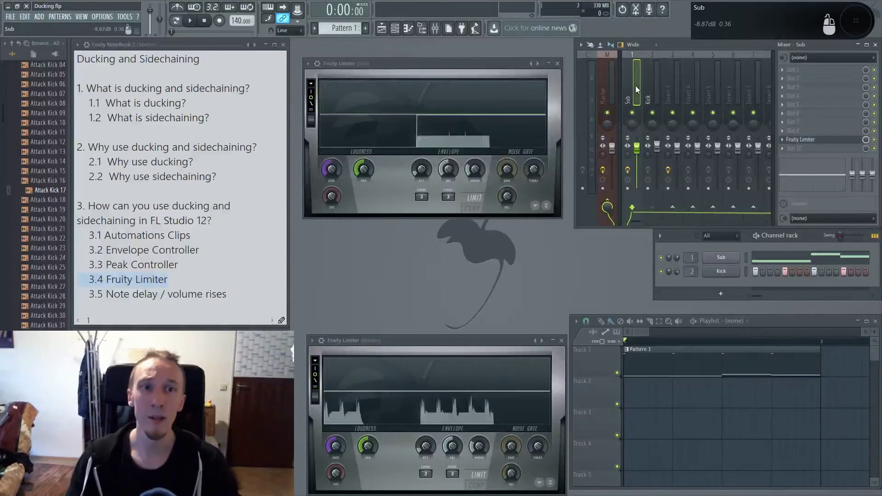
Switch the Sub track's Fruity Limiter to COMP mode and choose Kick as its sidechain input
left_click(800, 139)
left_click_drag(432, 67, 433, 61)
left_click(473, 208)
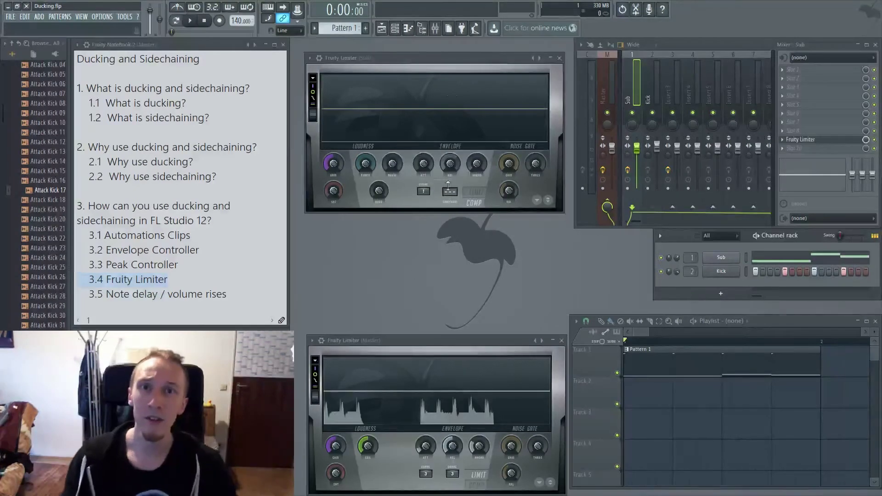
left_click_drag(409, 59, 407, 56)
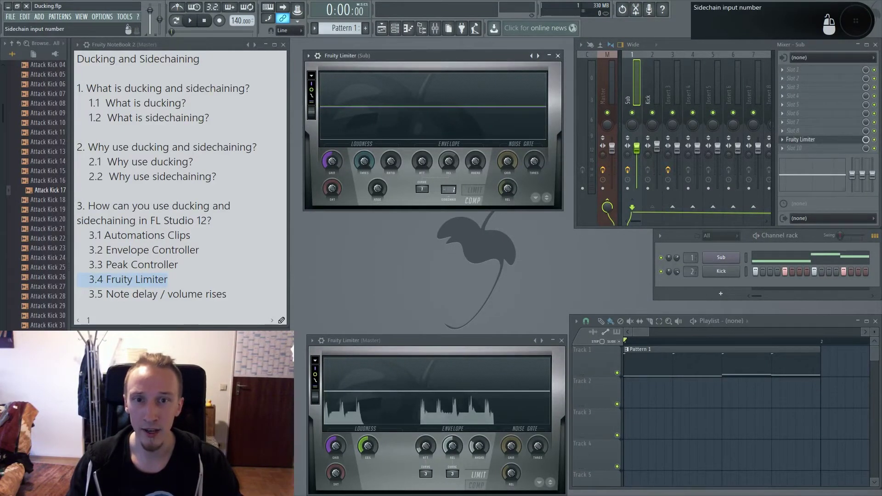
left_click(451, 190)
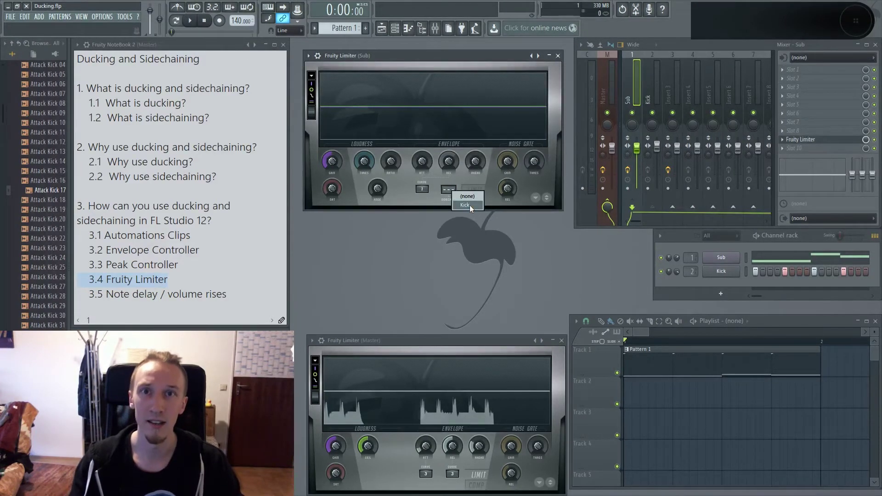
left_click(469, 205)
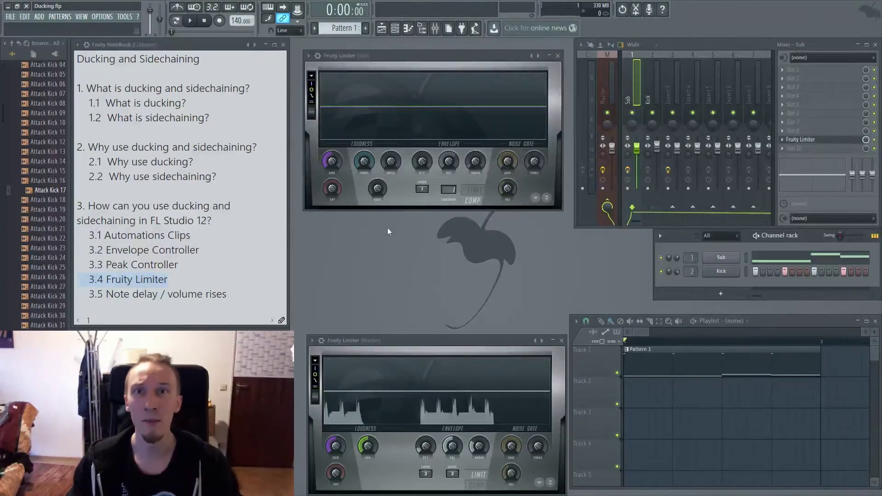
Lower the Sub compressor's threshold to about -42 dB
mouse_move(365, 166)
left_mouse_down()
mouse_move(365, 193)
mouse_move(367, 157)
left_mouse_up()
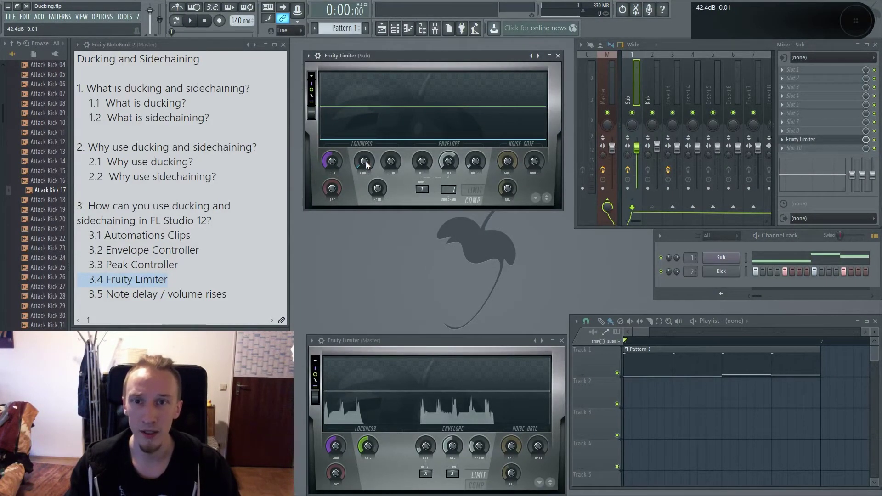
left_click(397, 290)
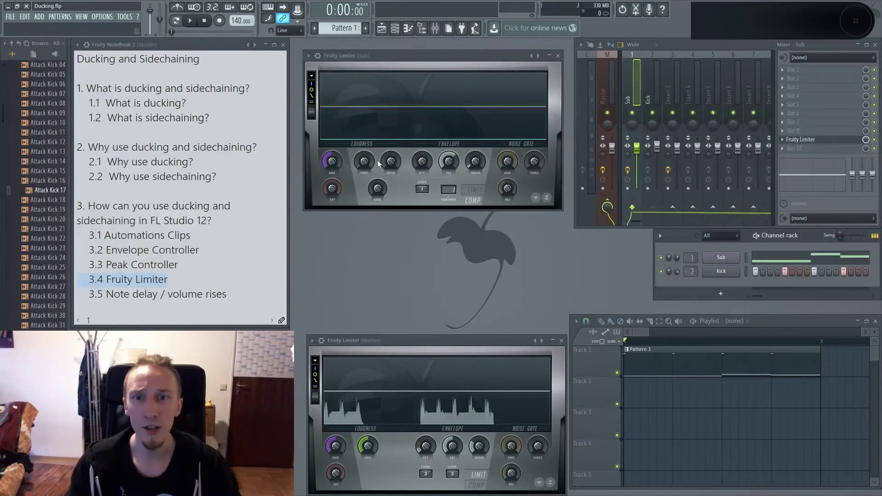
Try out the Sub compressor's Ratio and Knee, with a knee of about -66% and a ratio of 1.4:1
mouse_move(388, 164)
left_mouse_down()
mouse_move(388, 156)
mouse_move(389, 165)
left_mouse_up()
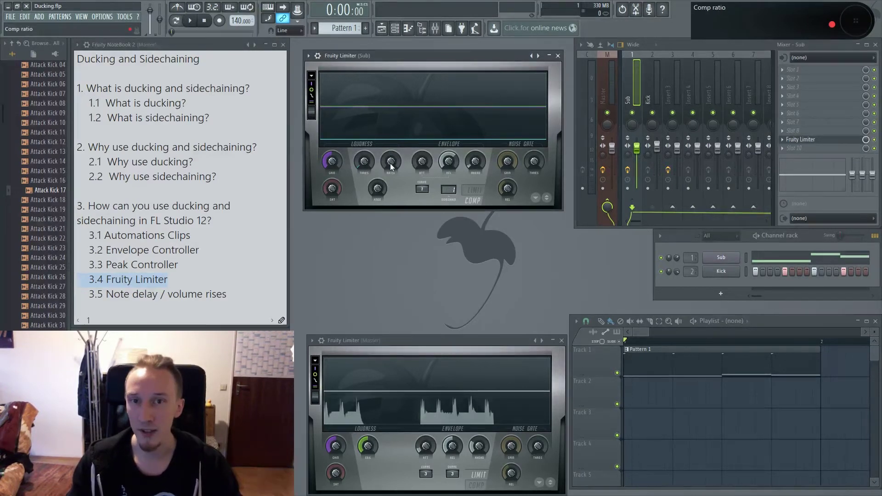
left_click_drag(391, 164, 391, 155)
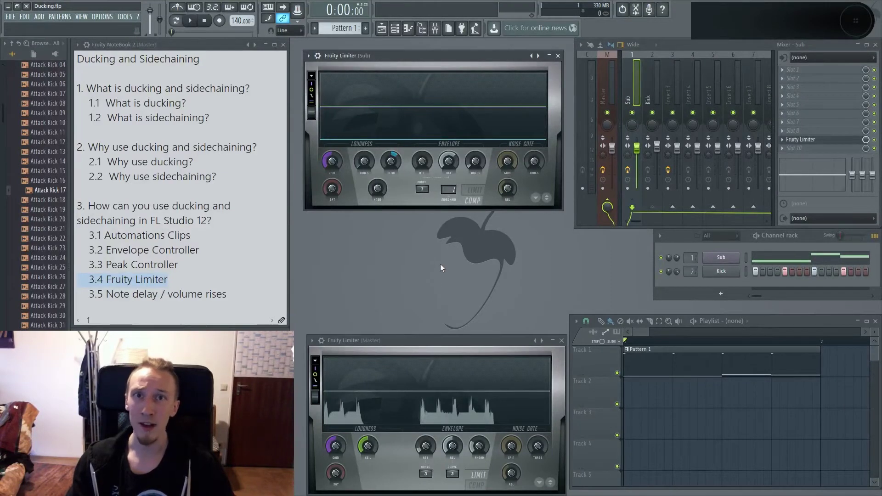
left_click_drag(378, 189, 382, 186)
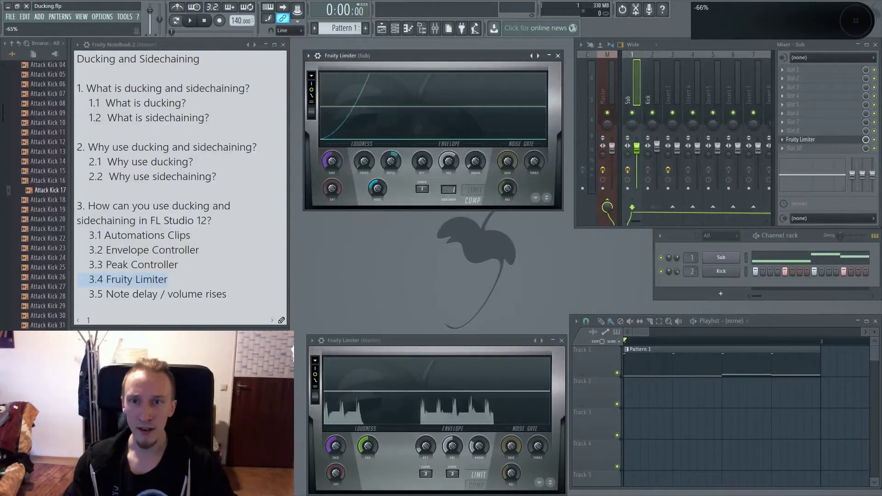
left_click_drag(392, 166, 392, 181)
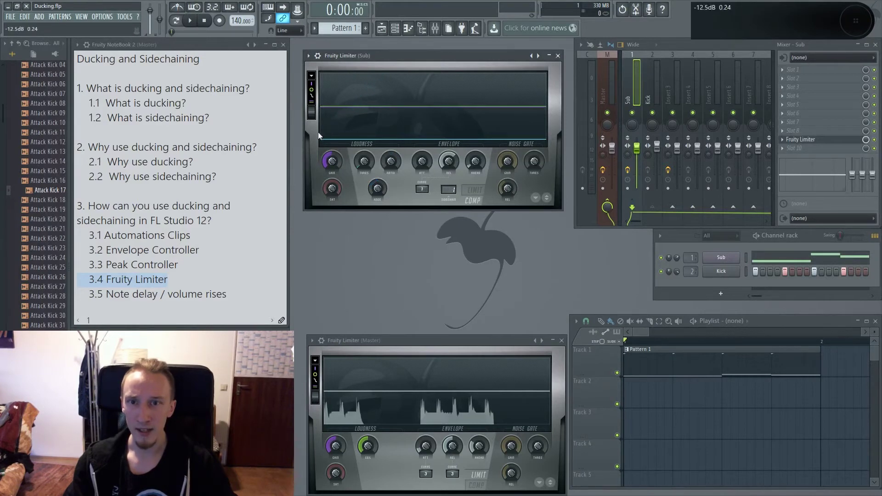
left_click_drag(392, 164, 392, 156)
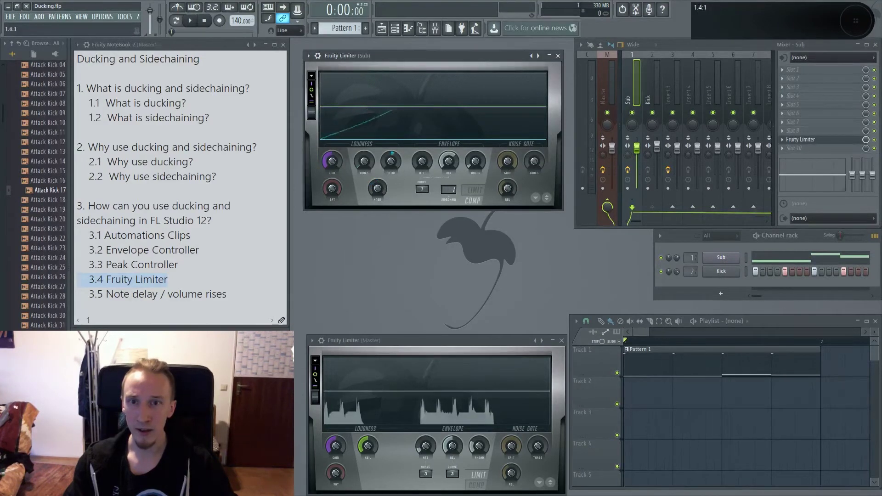
mouse_move(377, 189)
left_mouse_down()
mouse_move(377, 180)
mouse_move(377, 188)
left_mouse_up()
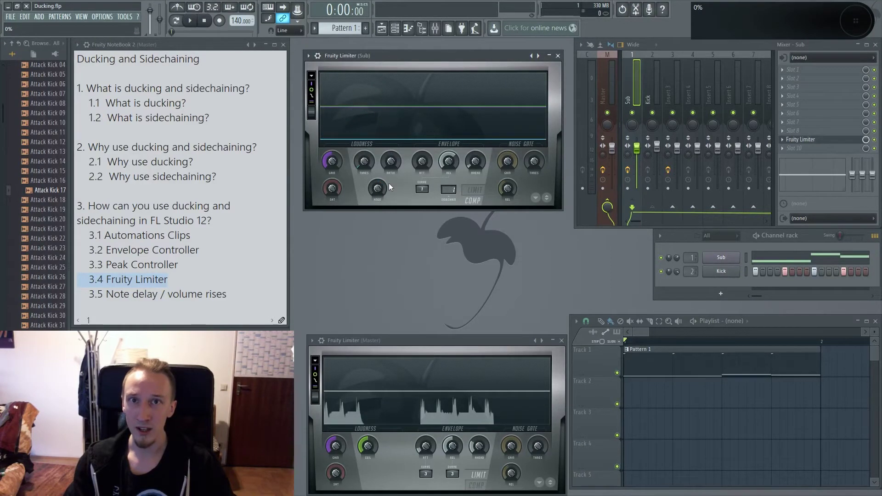
Read the KNEE description among the compressor controls in Fruity Limiter's help page, and close the help
left_click(308, 56)
left_click(303, 253)
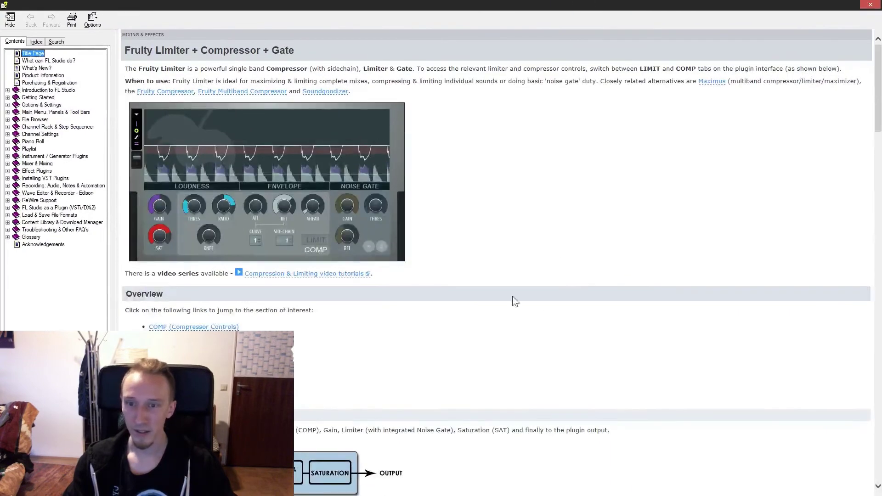
left_click(437, 333)
scroll(438, 332, "down", 15)
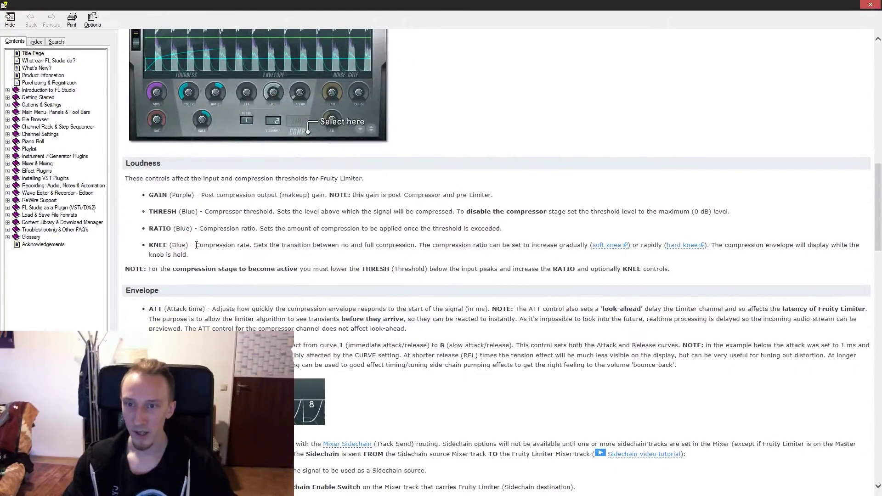
left_click_drag(256, 245, 406, 246)
left_click(866, 8)
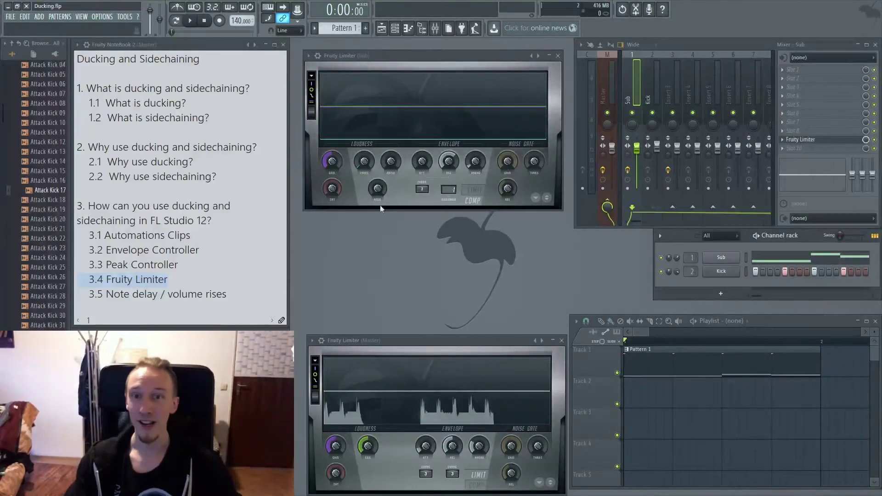
Turn down the Sub compressor's attack time and try out its knee and release time
left_click_drag(377, 188, 377, 185)
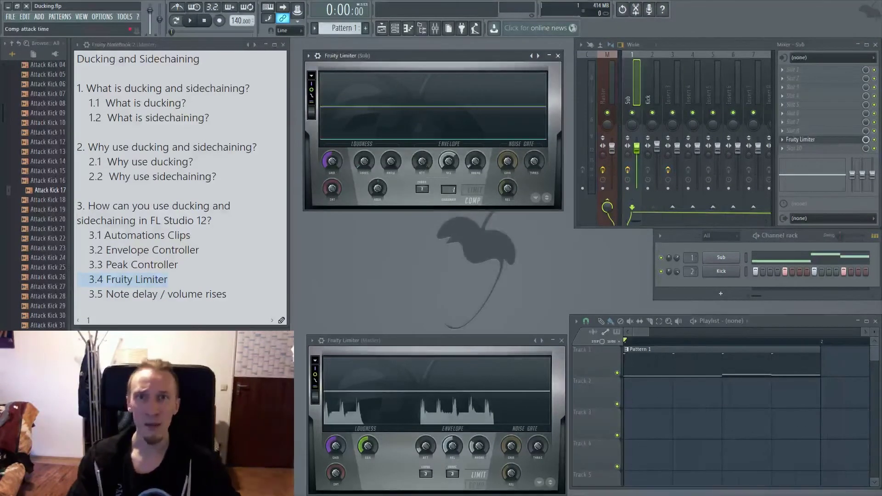
left_click_drag(423, 165, 423, 196)
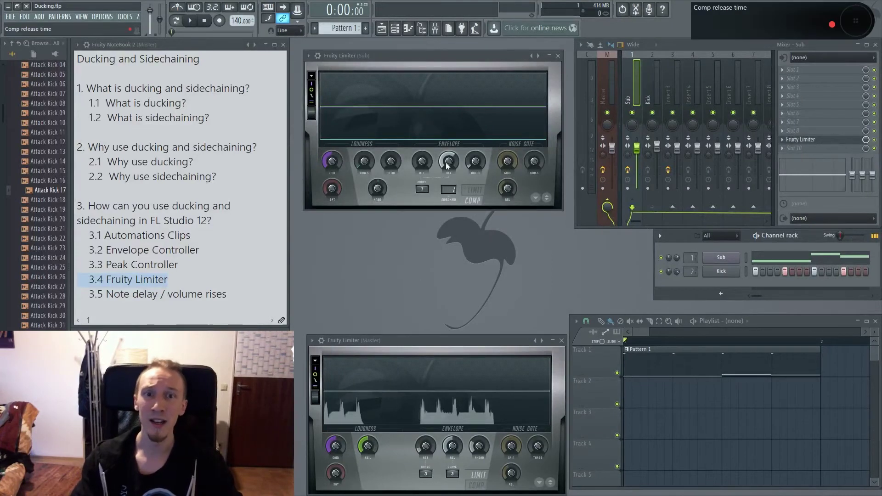
left_click_drag(446, 163, 446, 161)
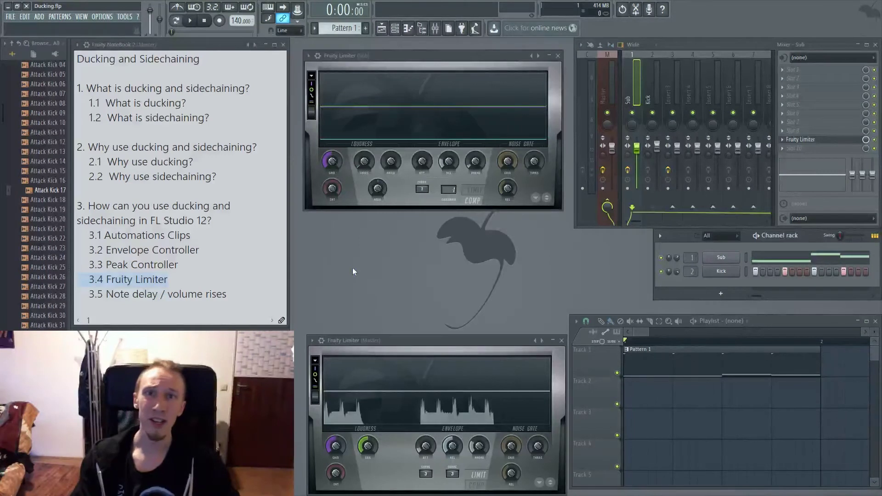
left_click_drag(448, 161, 448, 171)
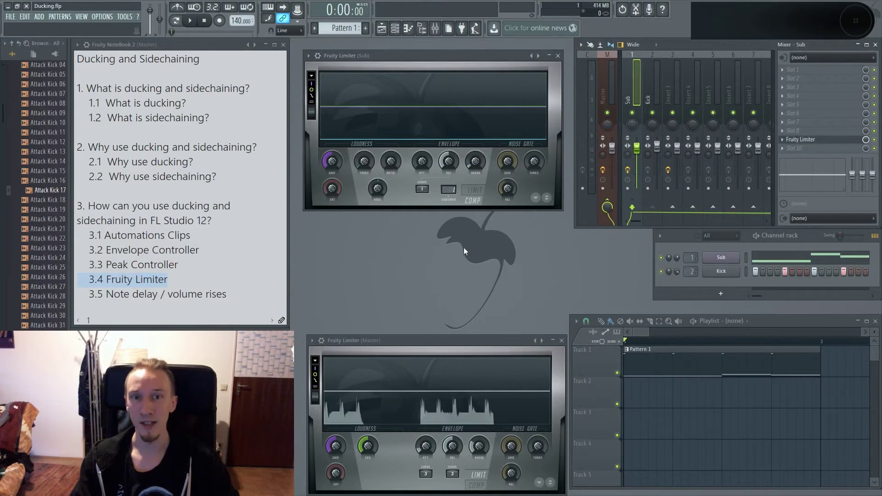
left_click_drag(448, 162, 448, 167)
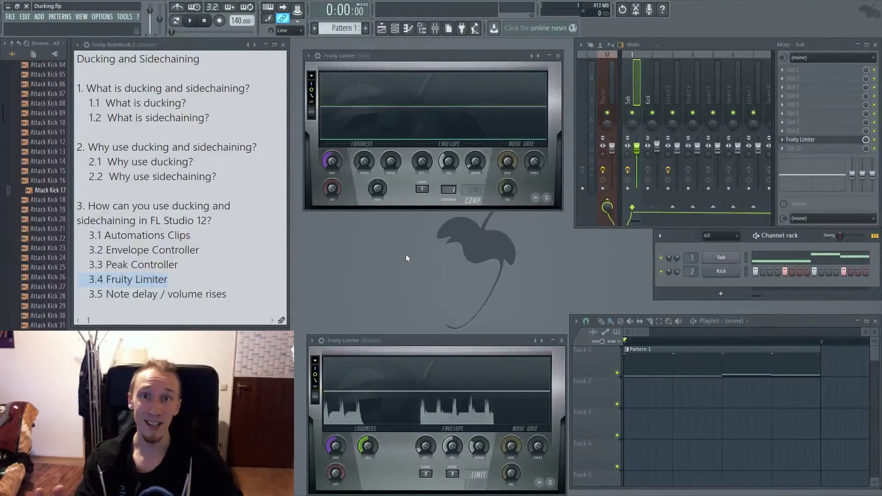
Play the pattern while raising the Sub compressor's ratio, setting its threshold to about -33 dB and increasing AHEAD
key("space")
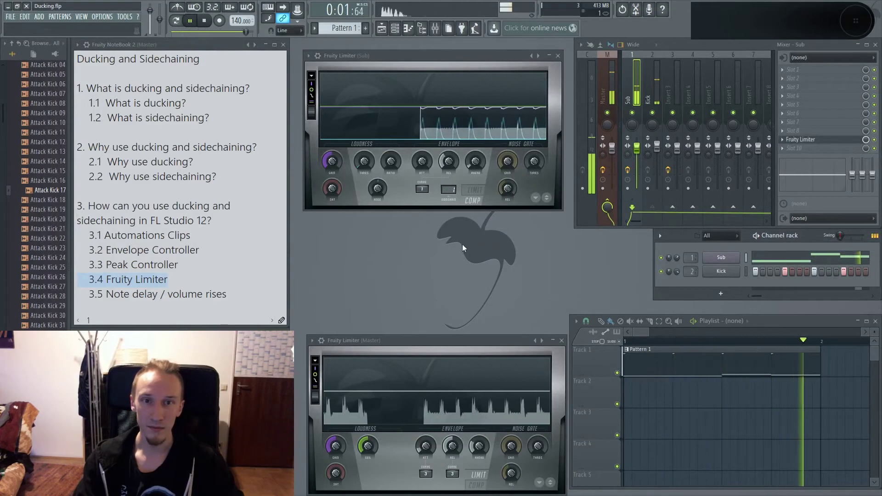
key("space")
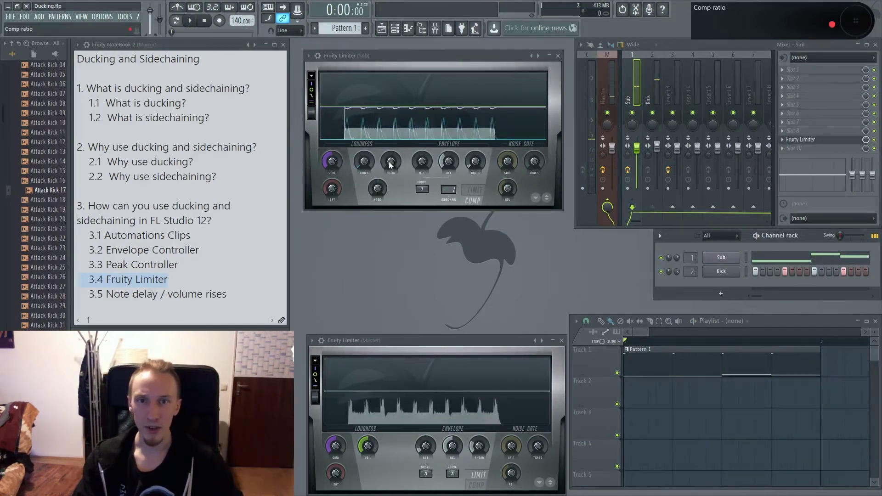
key("space")
left_click_drag(391, 161, 391, 150)
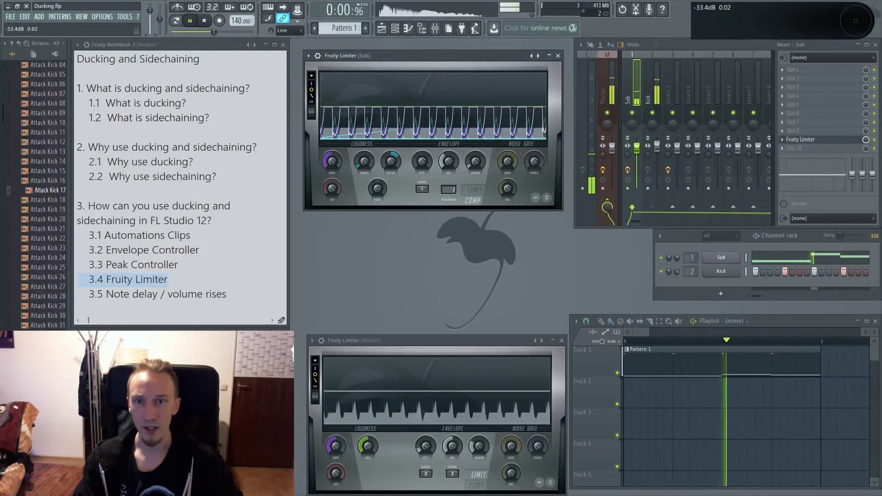
left_click_drag(365, 164, 476, 143)
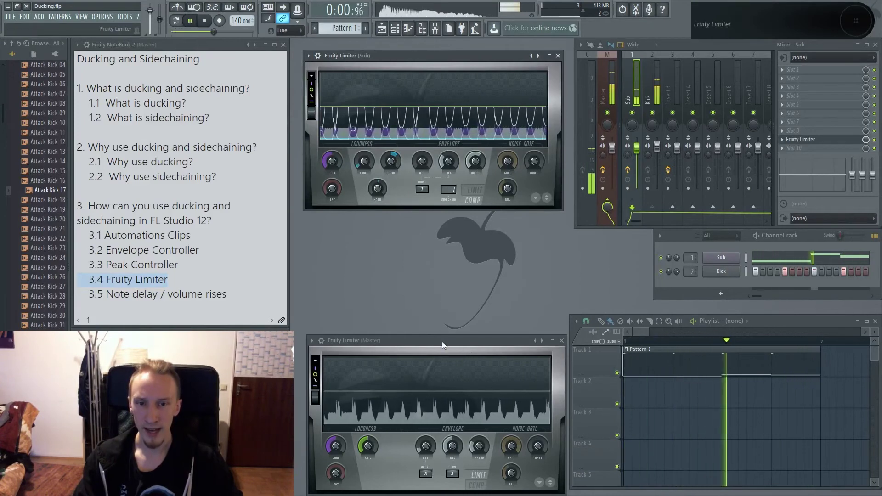
Place the Master limiter's window directly below the Sub limiter and fine-tune the Sub compressor's ratio during playback
left_click_drag(442, 341, 434, 228)
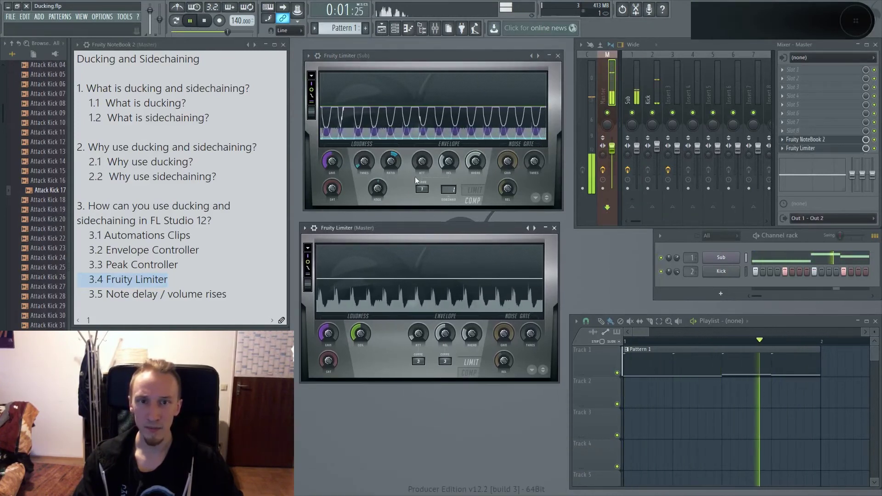
left_click(391, 161)
left_click_drag(390, 161, 390, 158)
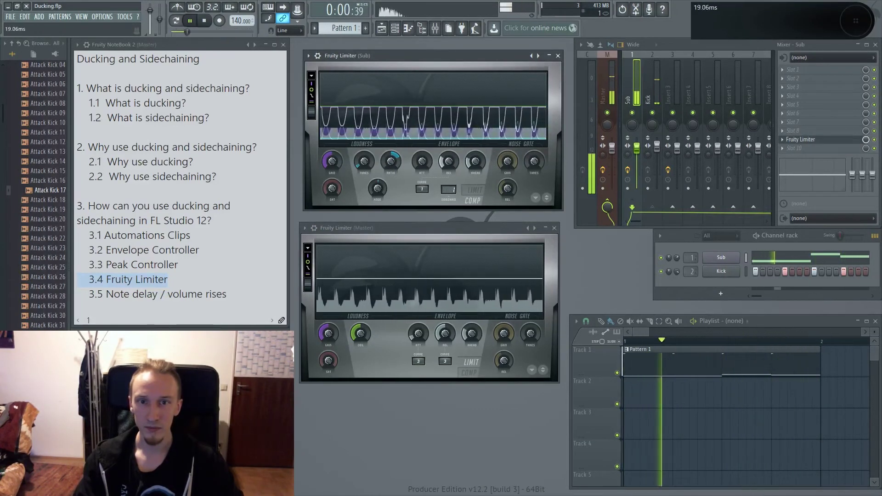
Raise the Sub compressor's ratio slightly during playback, compare the sound with the Sub limiter bypassed and enabled, and adjust the Sub channel's volume
left_click_drag(395, 166, 395, 158)
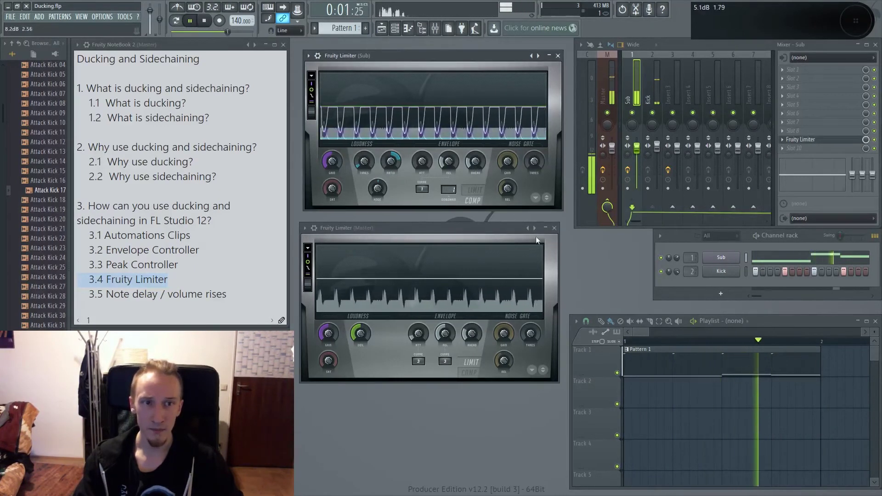
left_click(874, 140)
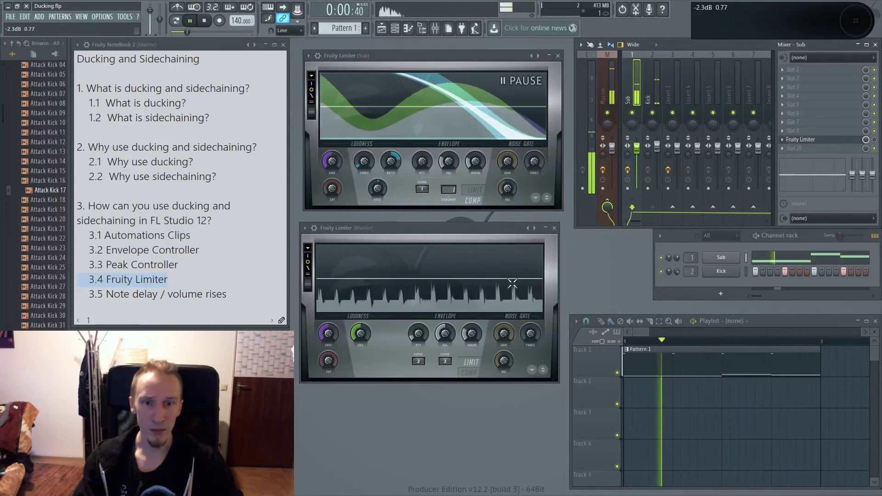
left_click(874, 140)
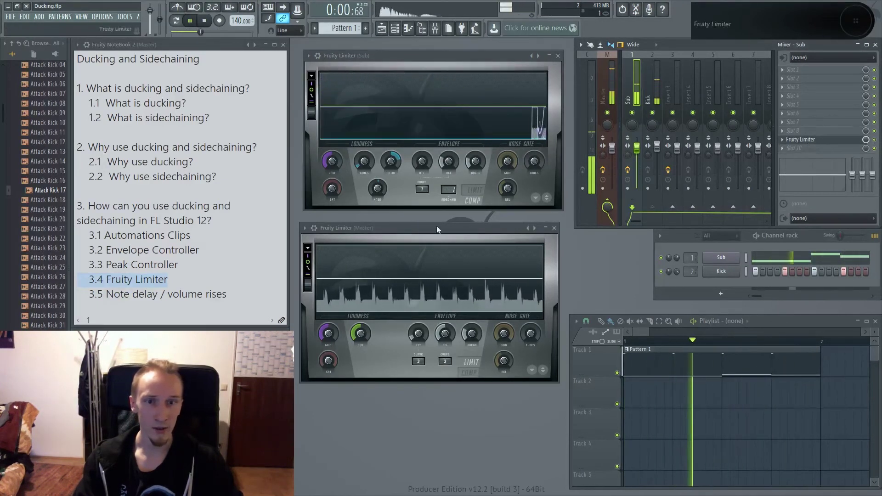
left_click(425, 228)
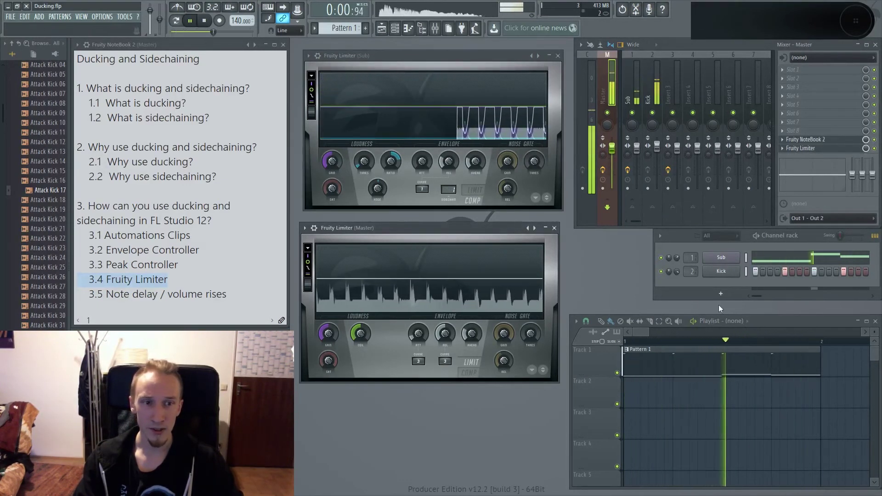
mouse_move(678, 260)
left_mouse_down()
mouse_move(677, 248)
mouse_move(678, 256)
left_mouse_up()
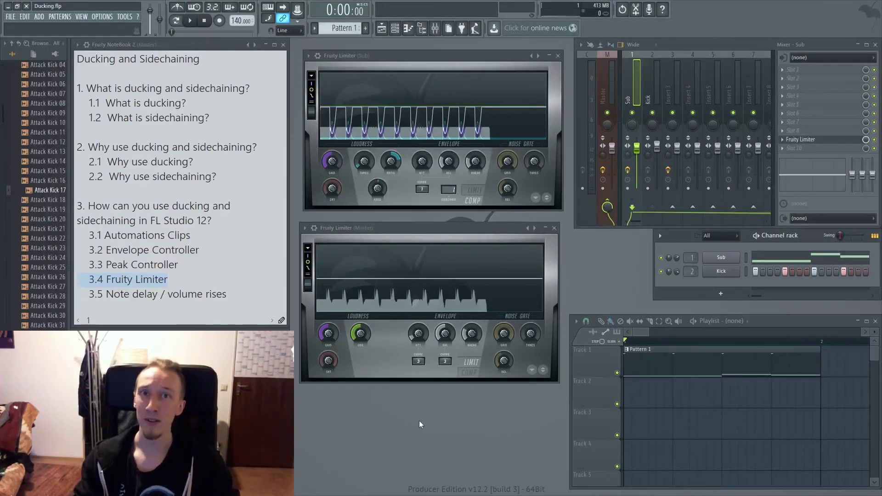
Close the Sub's Fruity Limiter and remove the Kick track's sidechain routing to the Sub track
left_click(558, 56)
left_click(652, 86)
left_click(635, 91)
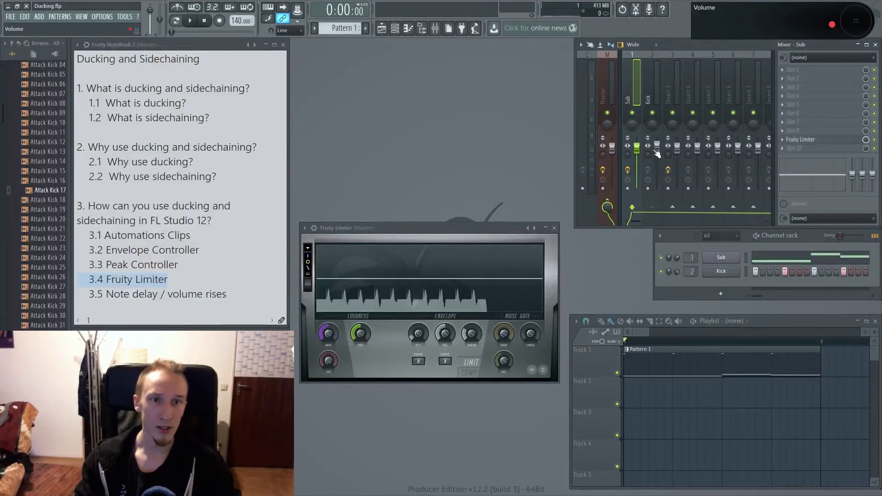
left_click(652, 89)
left_click(633, 95)
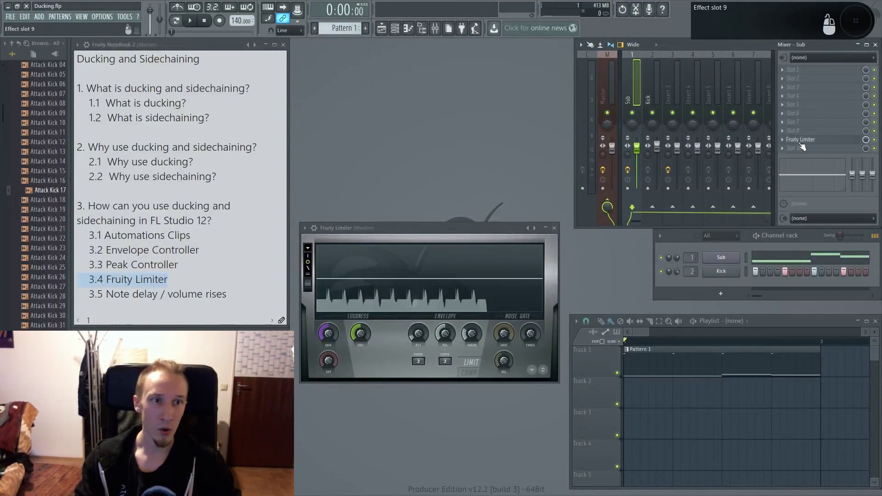
Reopen the Sub's Fruity Limiter, reset its compressor threshold and ratio, and switch it to LIMIT mode above the Master limiter
left_click(783, 140)
left_click(799, 139)
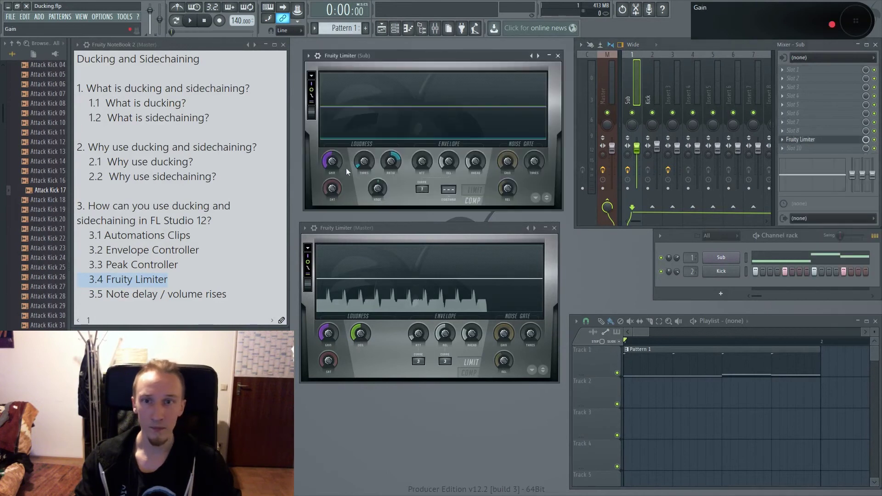
right_click(330, 161)
left_click(442, 193)
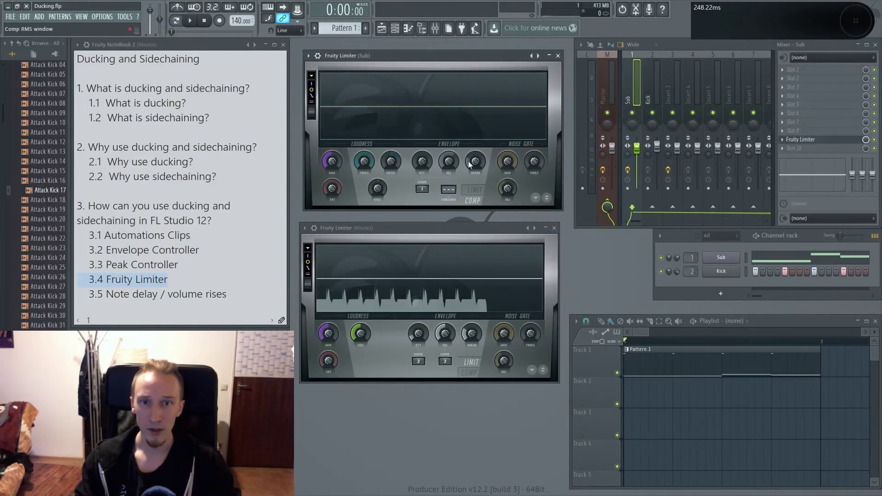
left_click(466, 201)
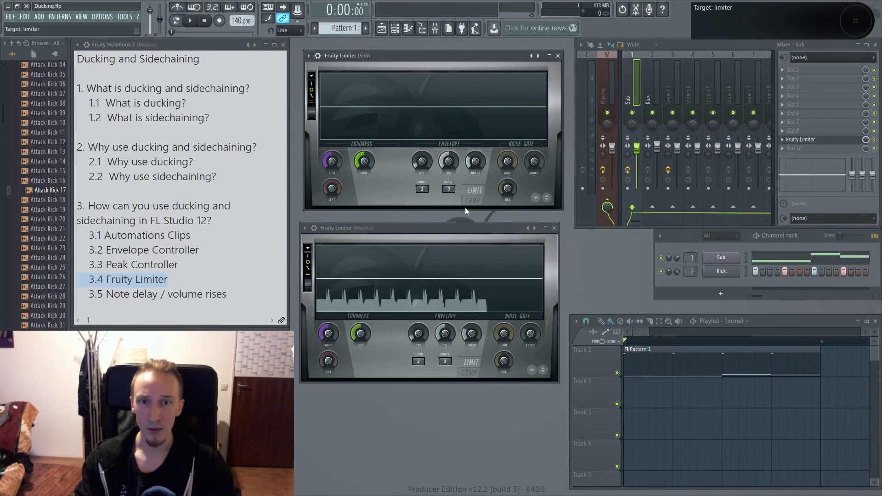
right_click(321, 164)
left_click(431, 59)
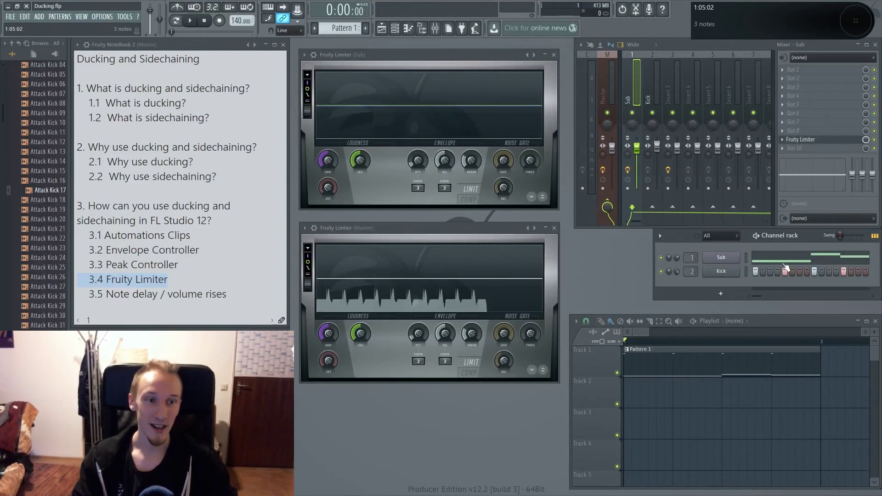
Slice the Sub's long G1 note in two at the second beat in the piano roll, and play the pattern
key("F7")
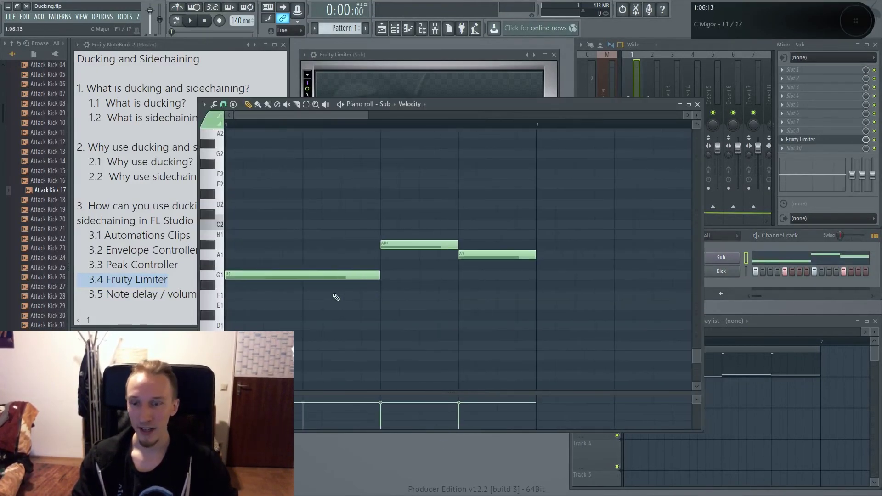
left_click_drag(307, 290, 303, 238)
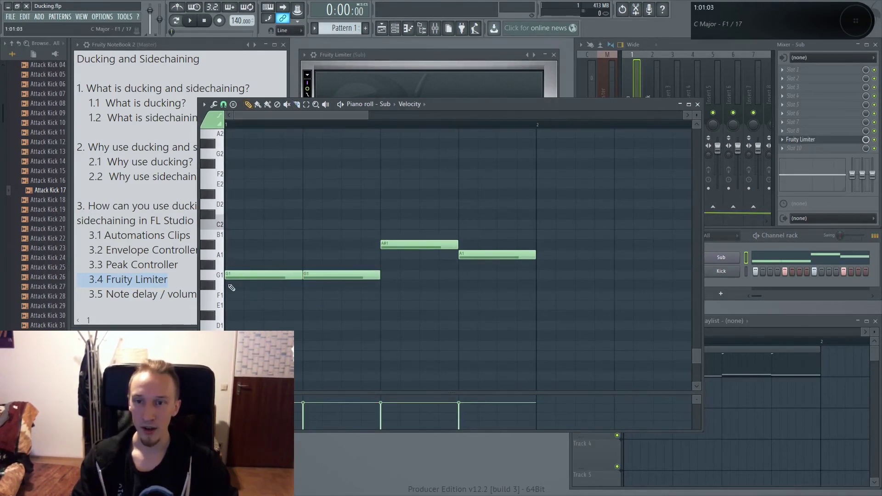
key("space")
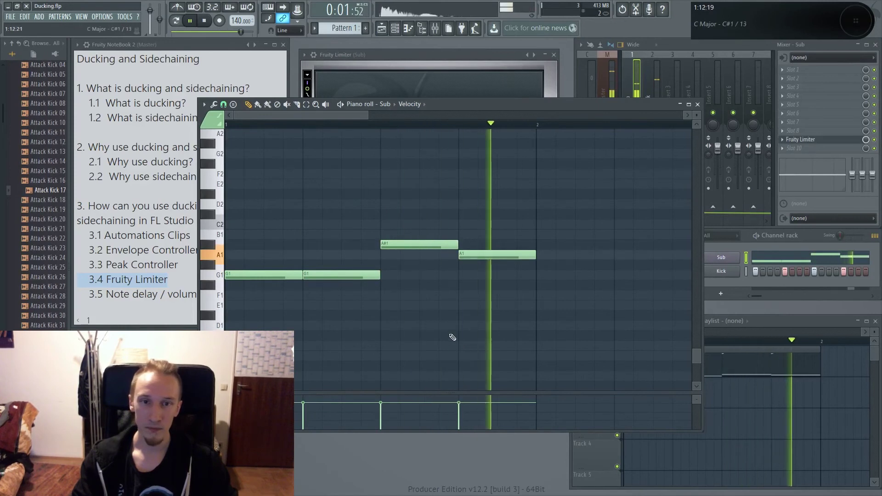
key("space")
Select all Sub notes and shorten them from the front so each starts after its kick, with a playback check in between
key("ctrl+a")
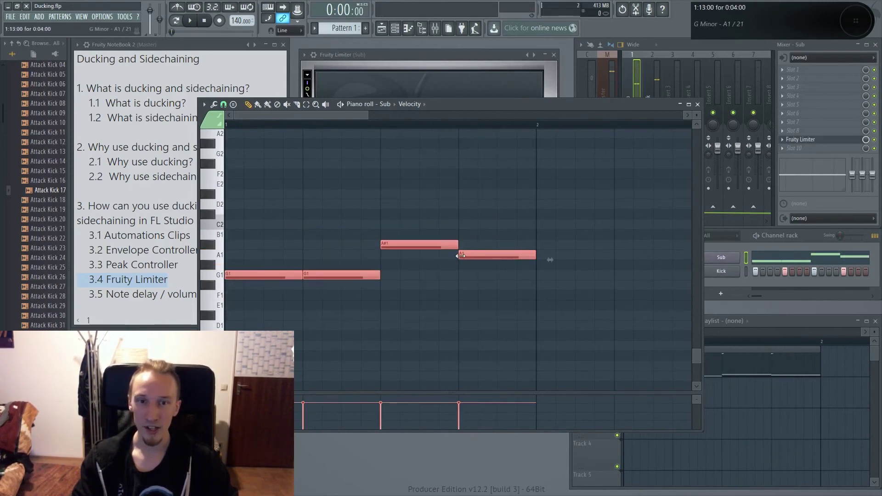
left_click_drag(461, 256, 472, 256)
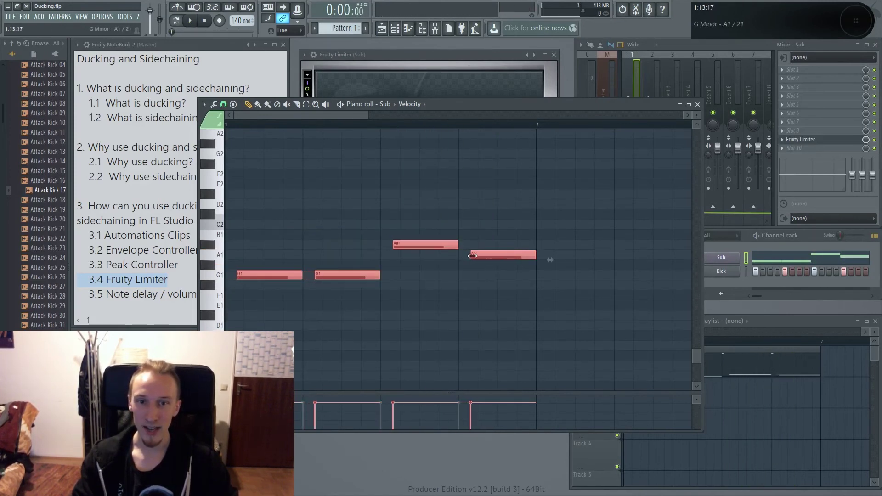
key("space")
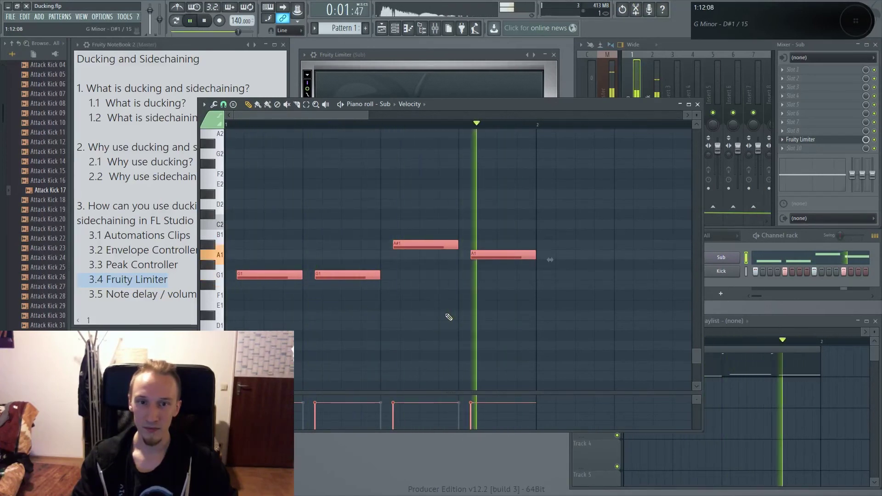
key("space")
left_click_drag(471, 256, 478, 256)
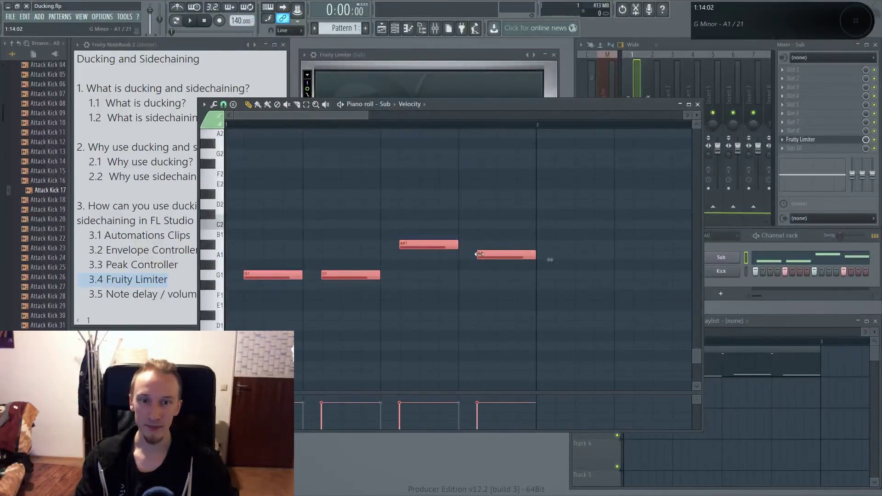
Close the piano roll, shift the Playlist window slightly and play the pattern to examine the delayed Sub notes in both limiter displays
left_click(696, 105)
left_click_drag(771, 323, 765, 315)
key("space")
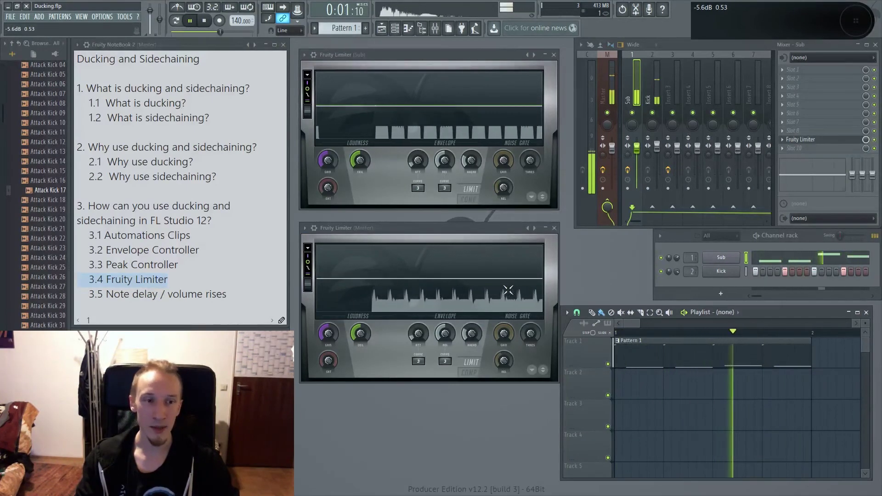
key("space")
Extend the starts of all Sub notes back towards the beats, close the piano roll and play the pattern
double_click(647, 360)
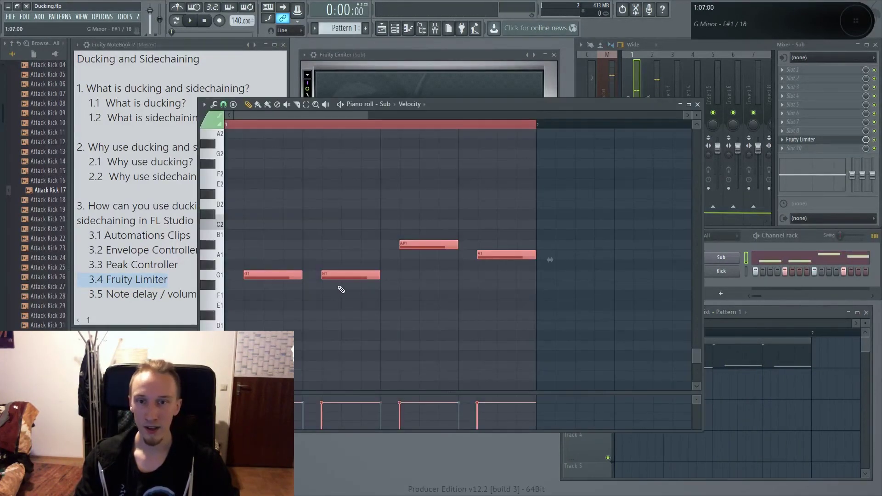
left_click_drag(322, 274, 304, 274)
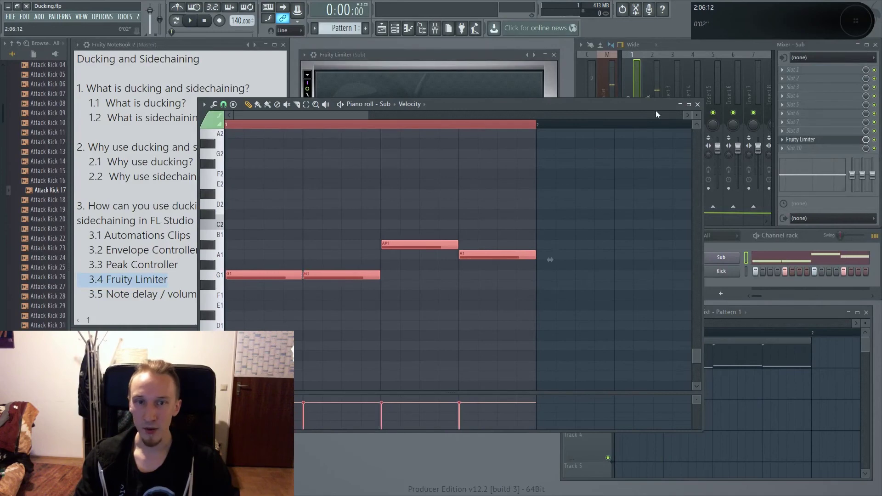
left_click(697, 104)
key("space")
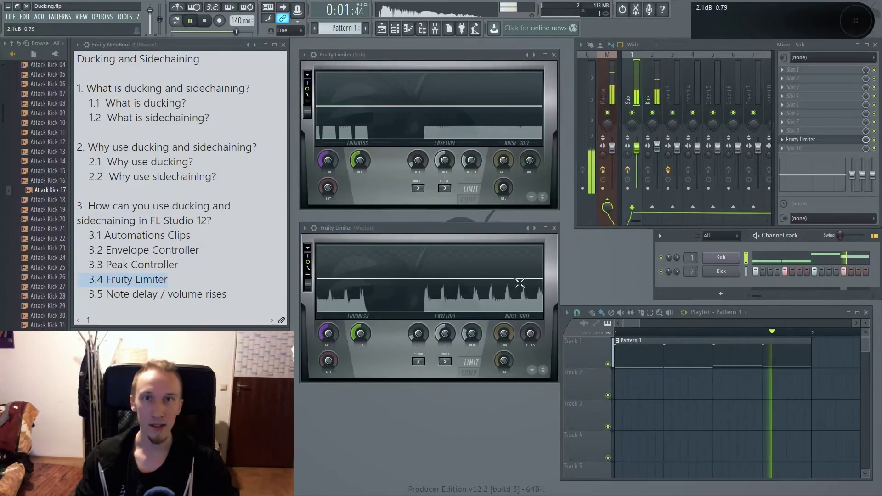
key("space")
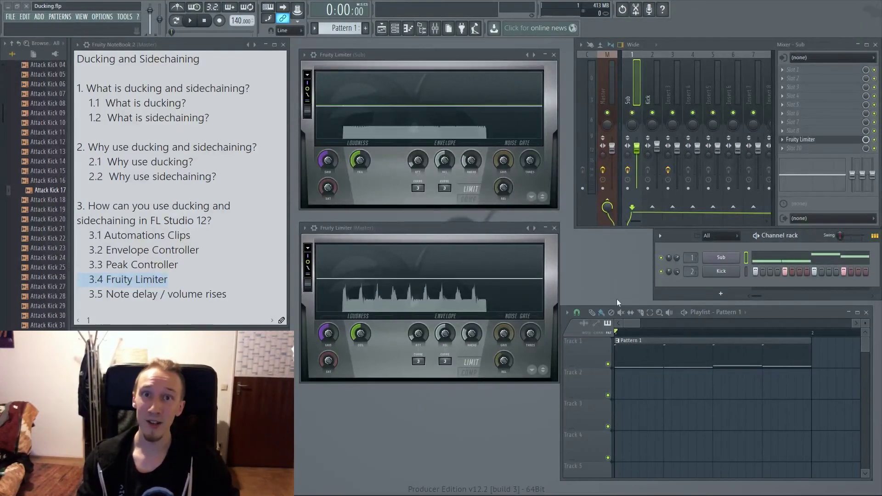
Check the Sub's notes in the piano roll, close it and examine the limiter waveforms during playback
left_click(792, 260)
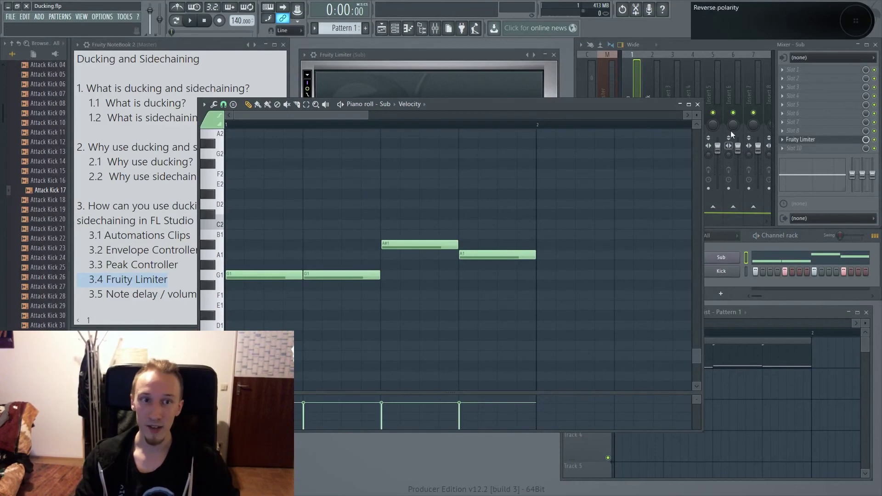
left_click(697, 105)
key("space")
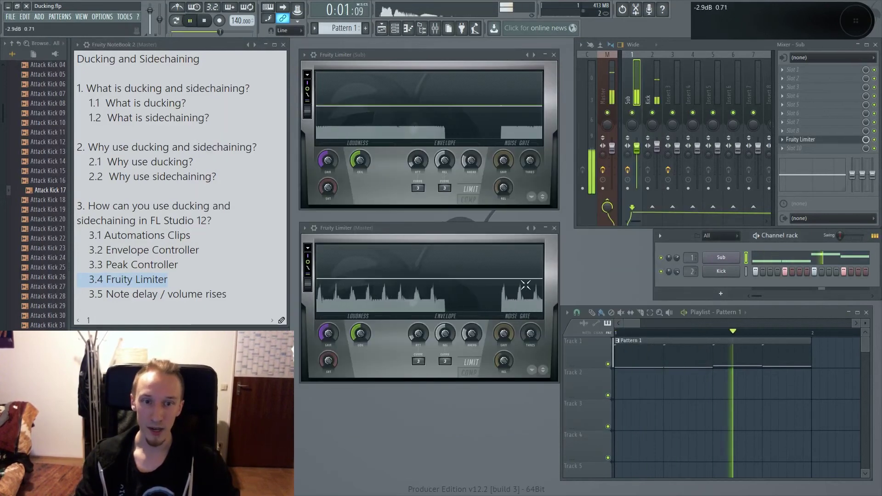
key("space")
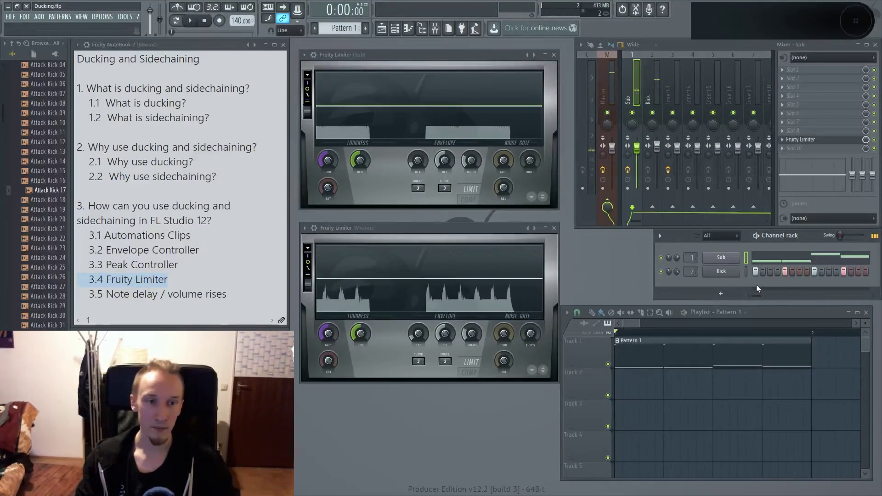
Open the Sub's Sytrus instrument, place its window lower and show the volume envelope of OP 1
left_click(721, 257)
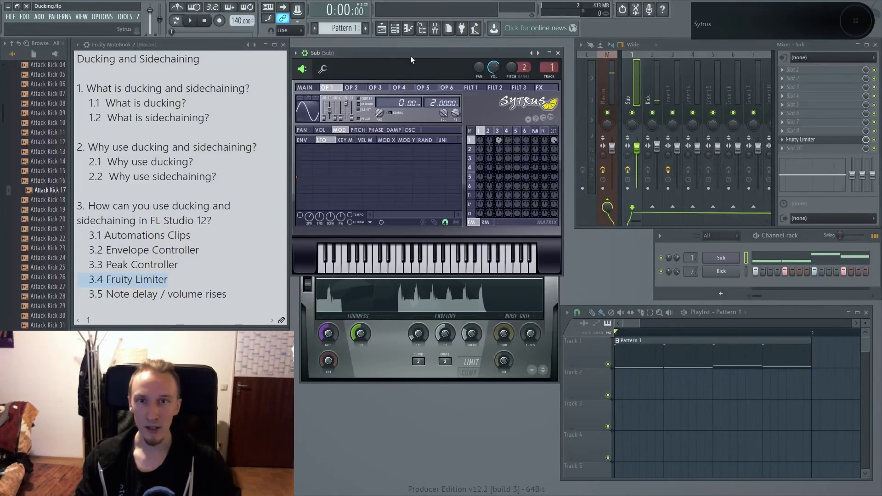
left_click_drag(410, 56, 420, 136)
left_click(332, 207)
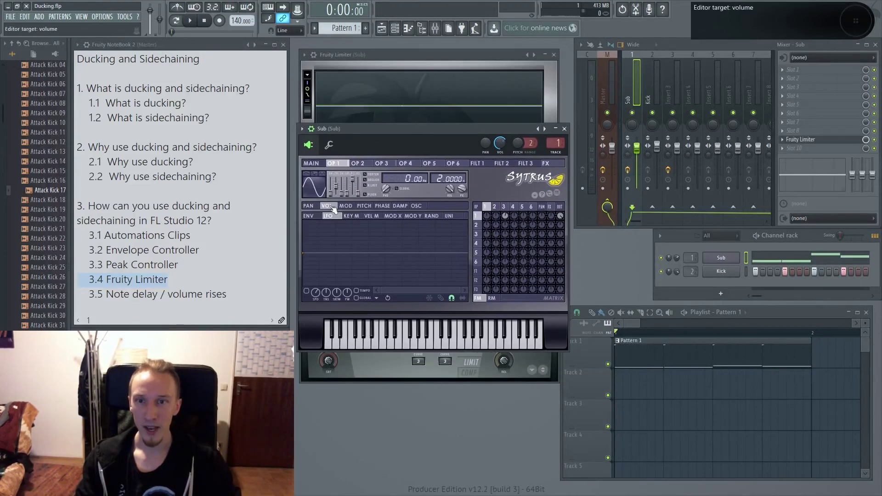
left_click(310, 216)
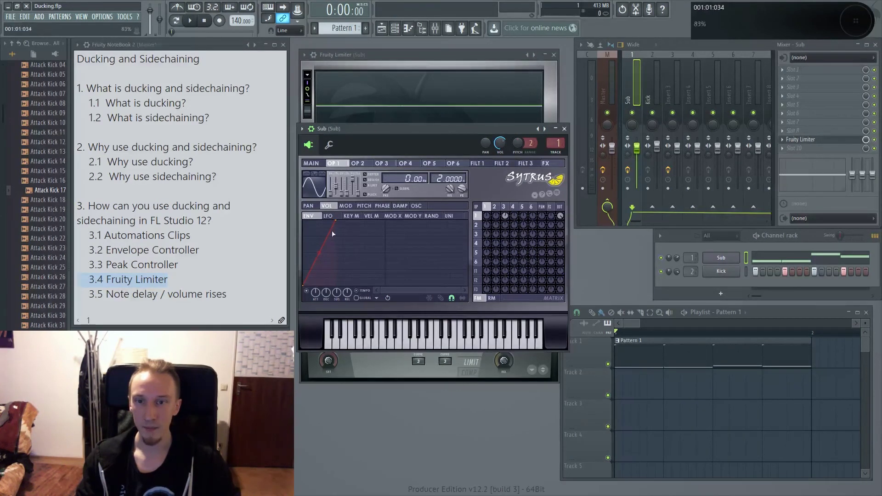
Shape the attack of OP 1's volume envelope into a longer, curved rise, then play the pattern and close Sytrus
right_click(337, 222)
left_click(416, 294)
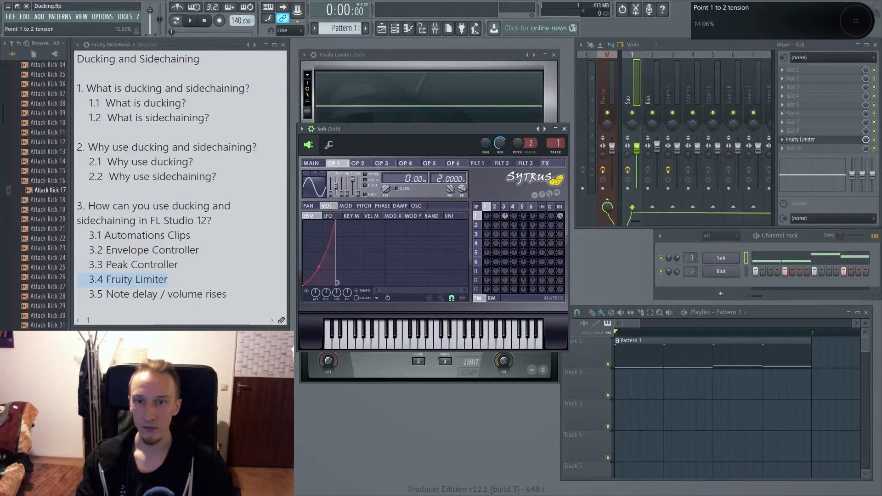
left_click_drag(339, 224, 343, 220)
key("space")
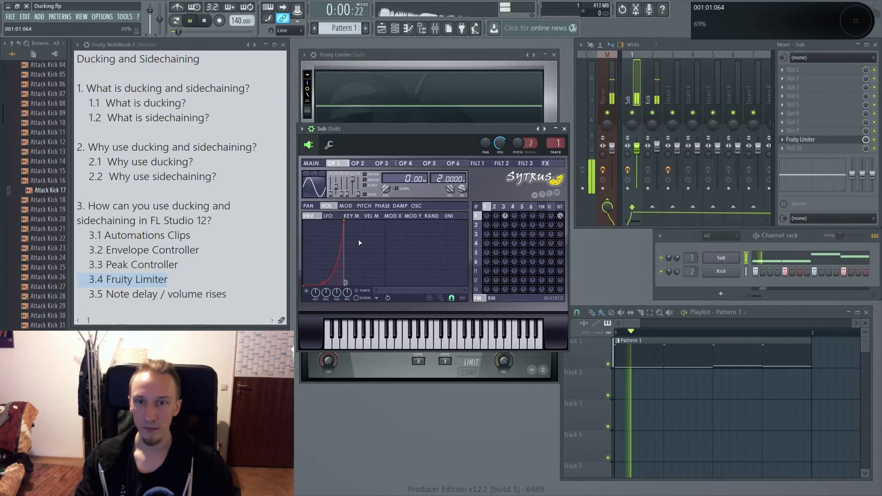
left_click(565, 129)
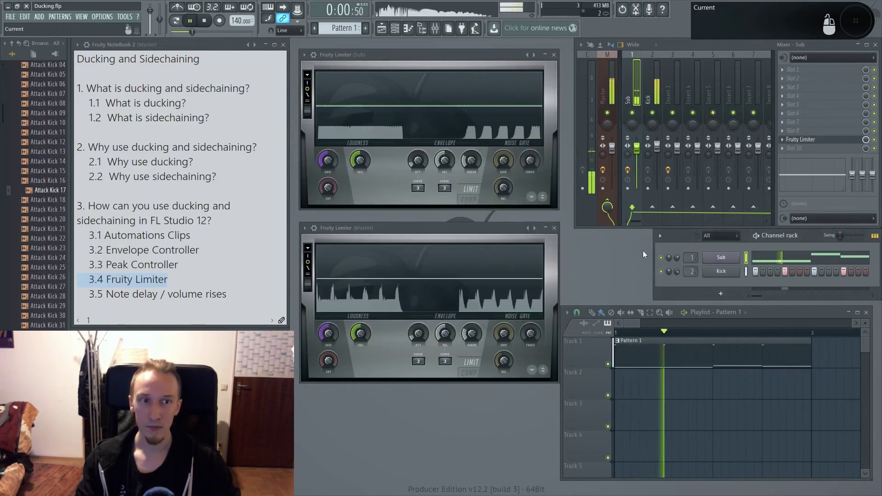
Stop playback, align the starts of all four Sub notes exactly to the beats in the piano roll, and play the pattern
double_click(695, 361)
key("space")
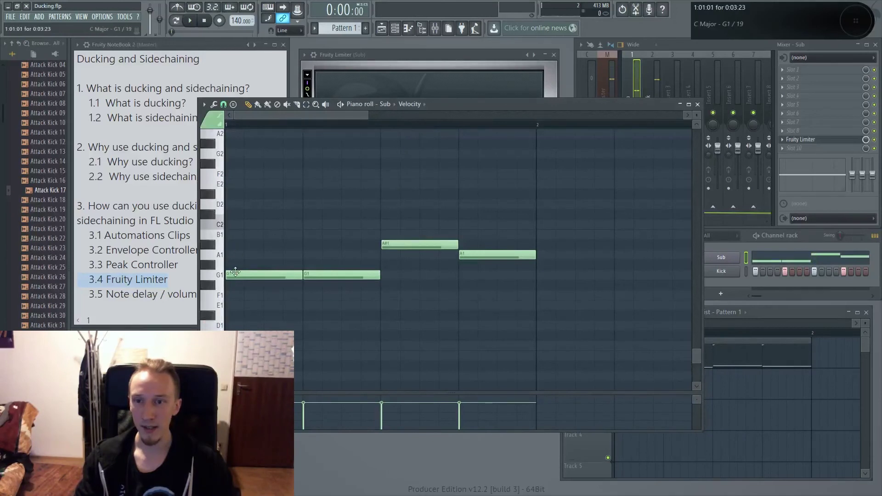
left_click_drag(257, 174, 490, 329)
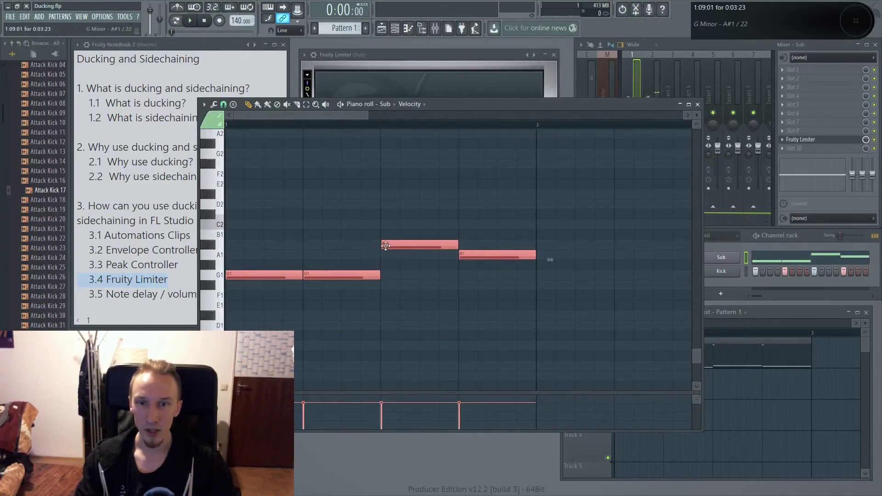
left_click_drag(386, 246, 382, 246)
left_click(425, 305)
key("space")
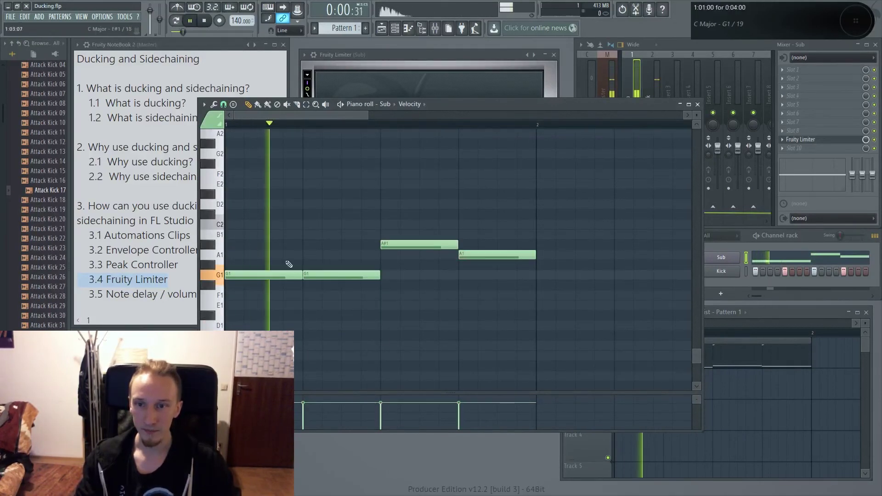
Stop playback, close the Sub's piano roll, check its Sytrus volume envelope and play the pattern to examine the limiter waveforms
key("space")
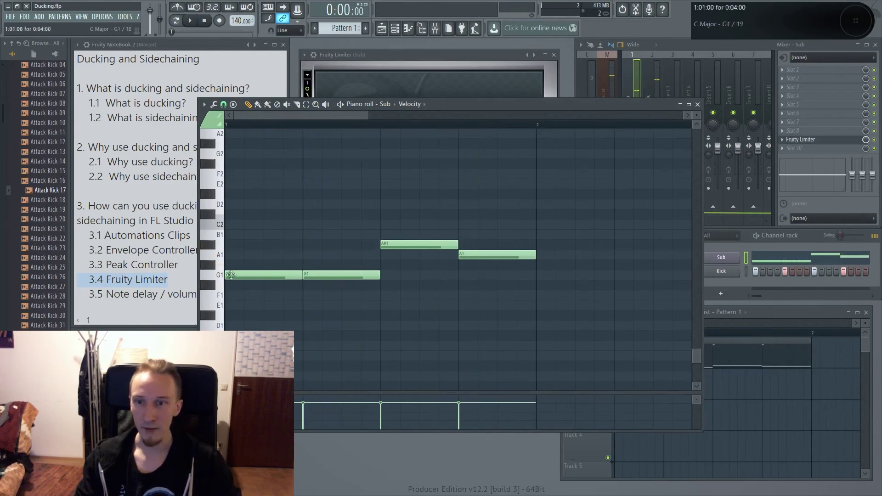
left_click(697, 105)
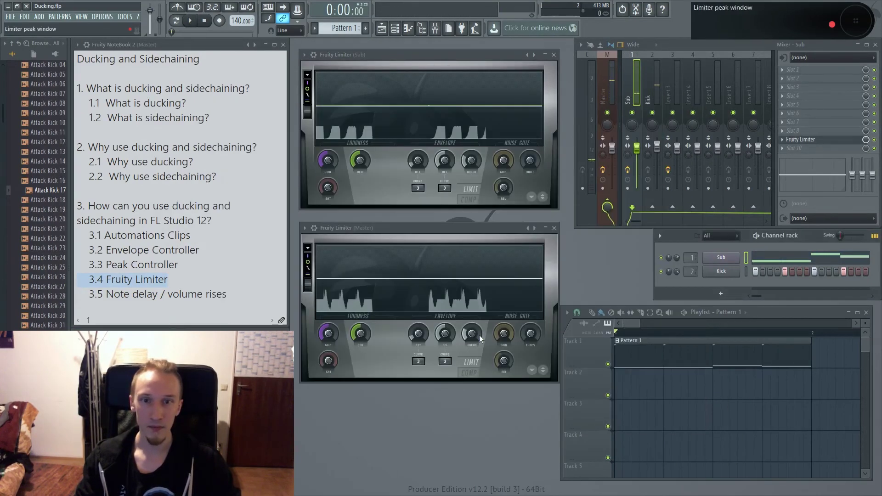
left_click(724, 258)
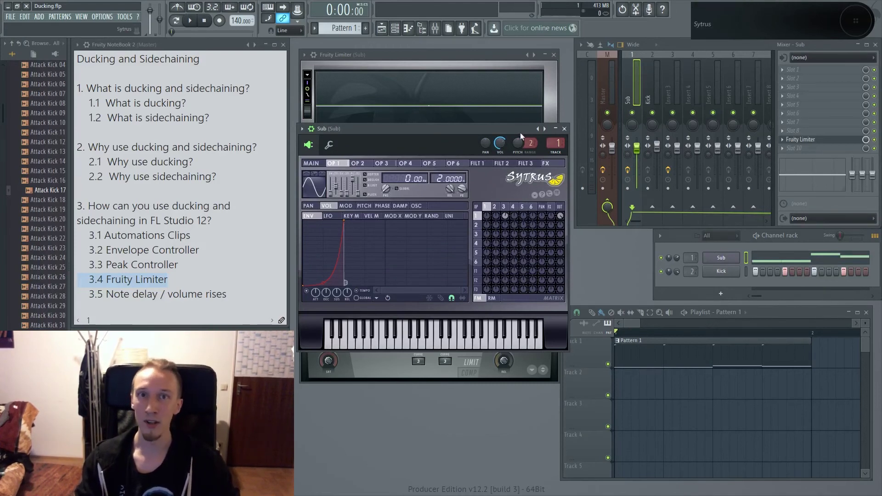
left_click(564, 129)
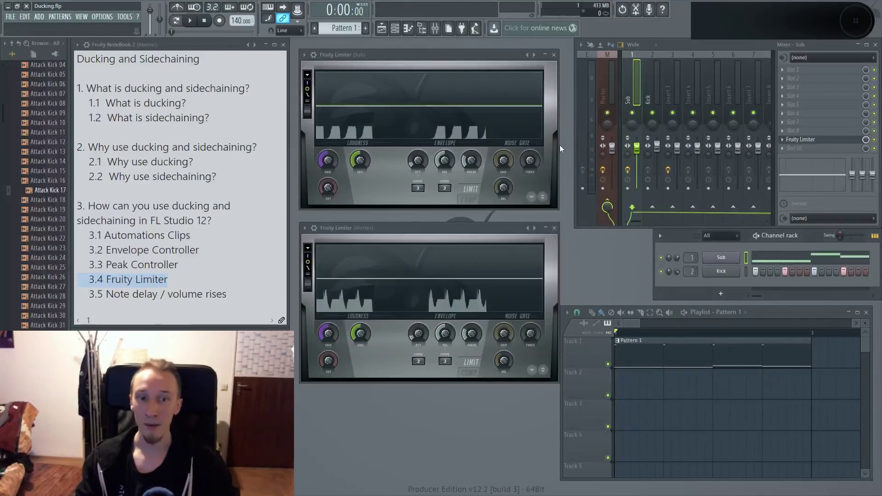
key("space")
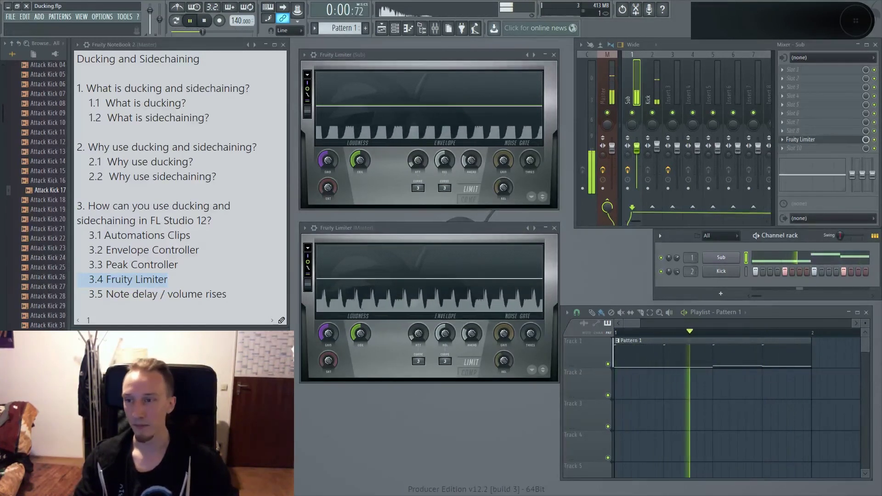
key("space")
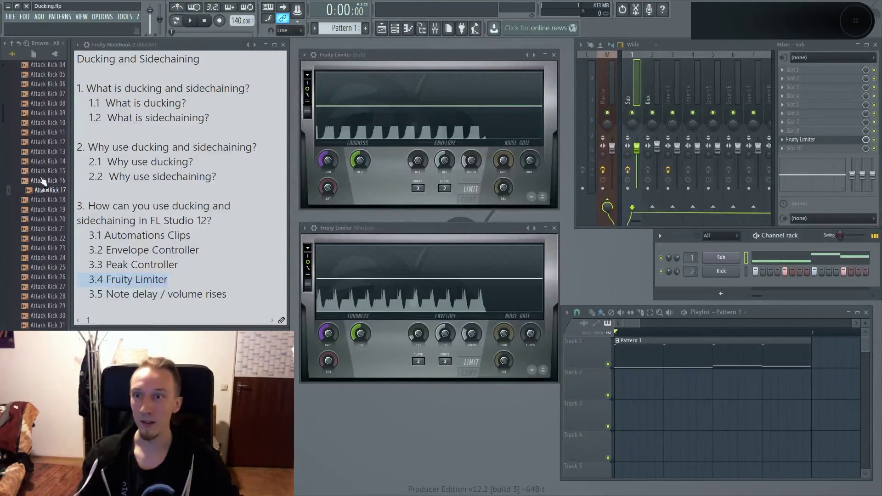
Open the Snares folder of the drum pack in the browser and audition several snares, ending with Attack Snare 08
scroll(43, 182, "up", 10)
left_click(43, 312)
scroll(58, 314, "down", 3)
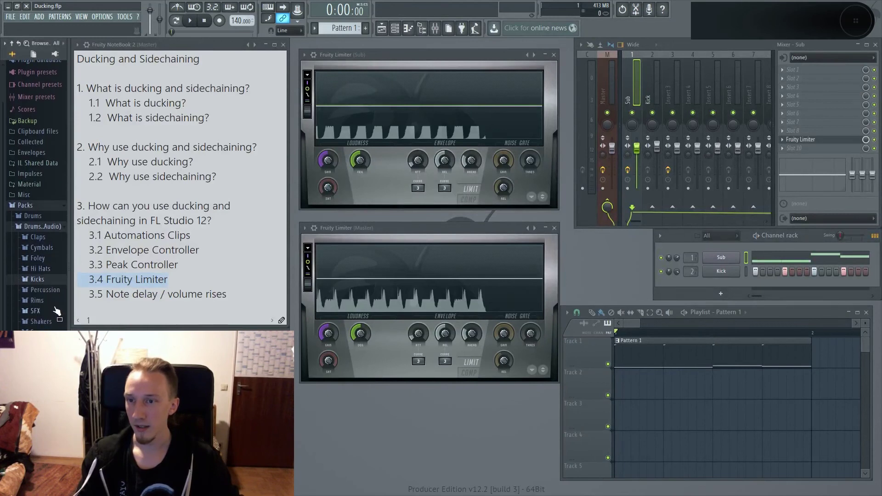
left_click(45, 332)
scroll(48, 329, "down", 7)
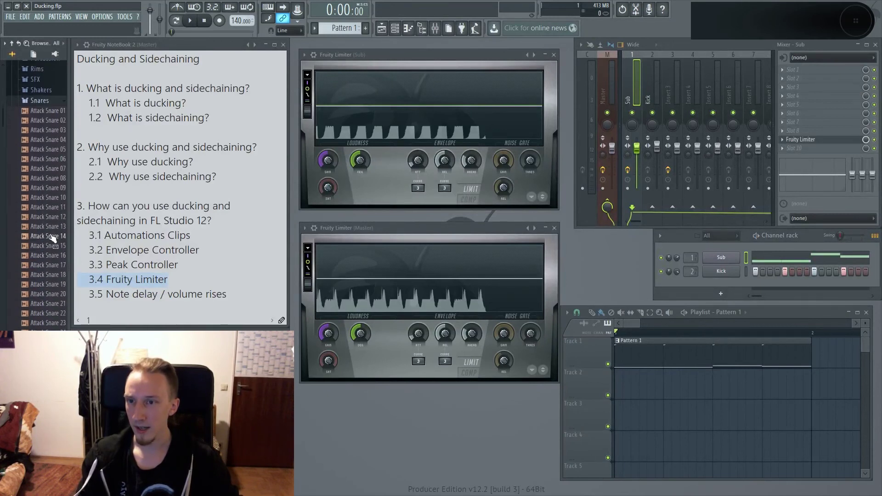
left_click(52, 236)
left_click(52, 188)
left_click(52, 179)
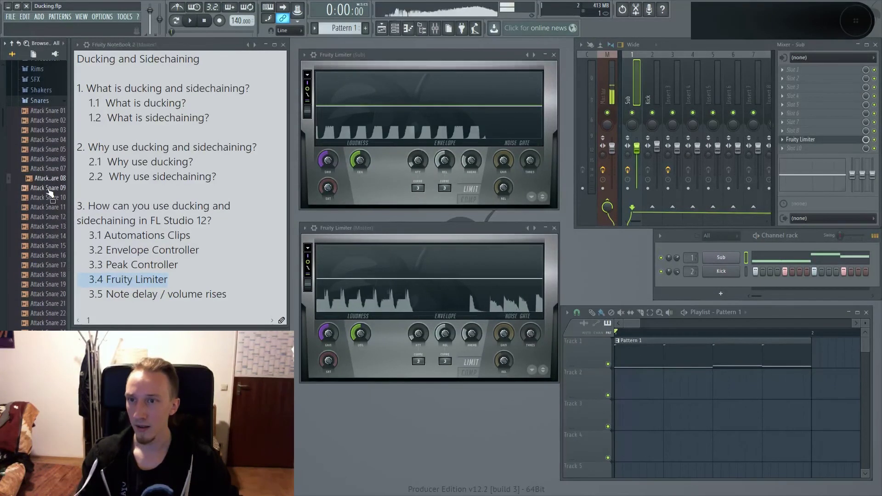
Add Attack Snare 08 as a new channel with a single hit on beat 3, and move the channel rack aside
left_click_drag(51, 180, 814, 284)
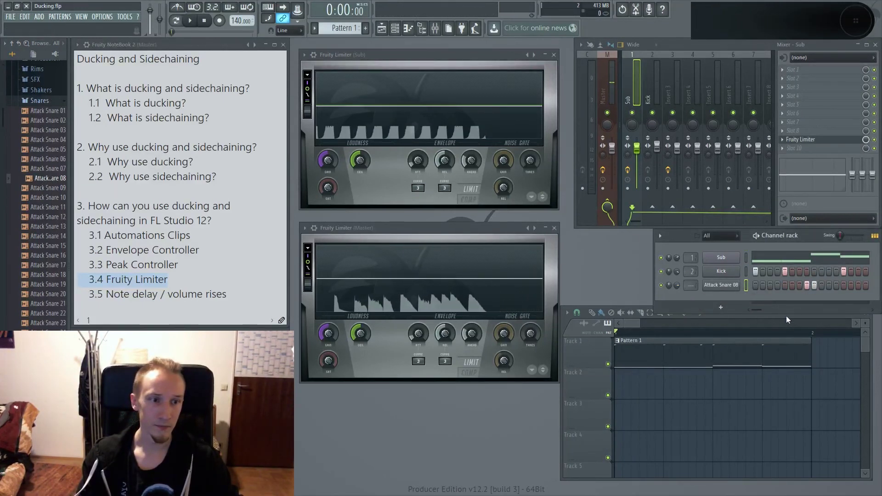
left_click(814, 285)
left_click_drag(792, 238, 759, 240)
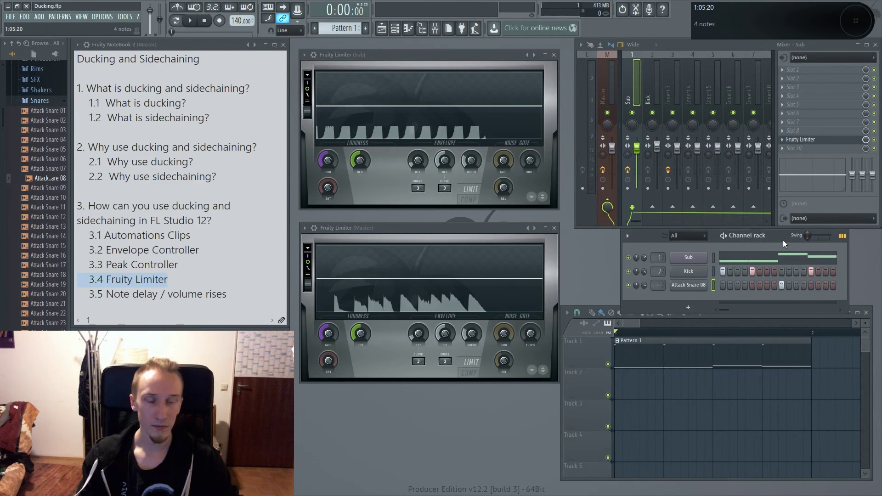
Shift the Master's Fruity Limiter window slightly lower and play the pattern to hear the added snare
left_click(461, 229)
left_click_drag(461, 228, 461, 240)
key("space")
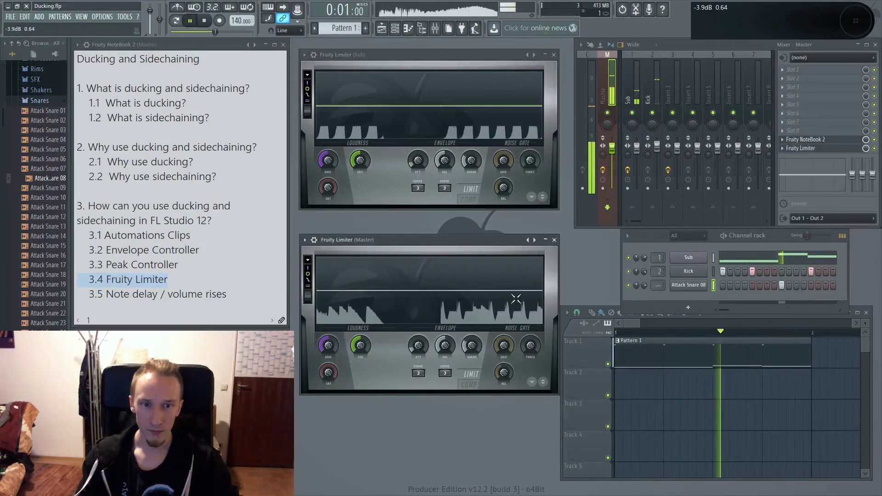
key("space")
Route the Attack Snare 08 channel to mixer track 4, close its window and play the pattern while watching the Master limiter
left_click(688, 284)
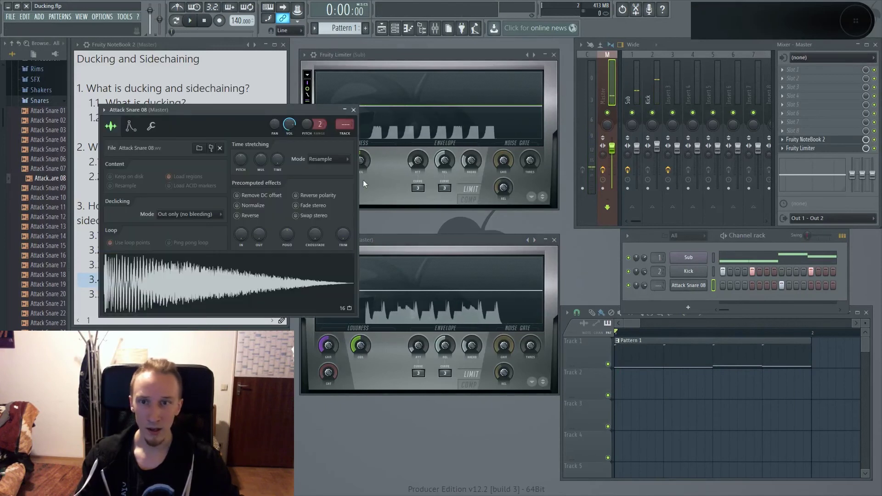
key("ctrl+l")
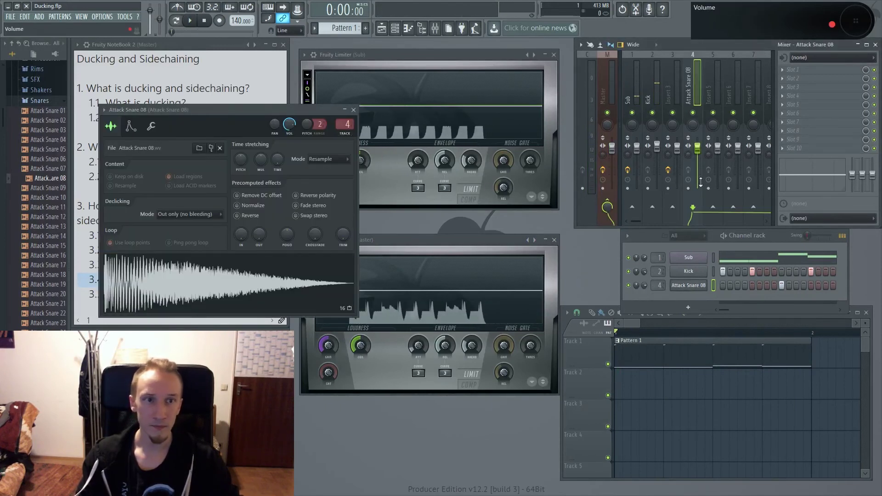
key("space")
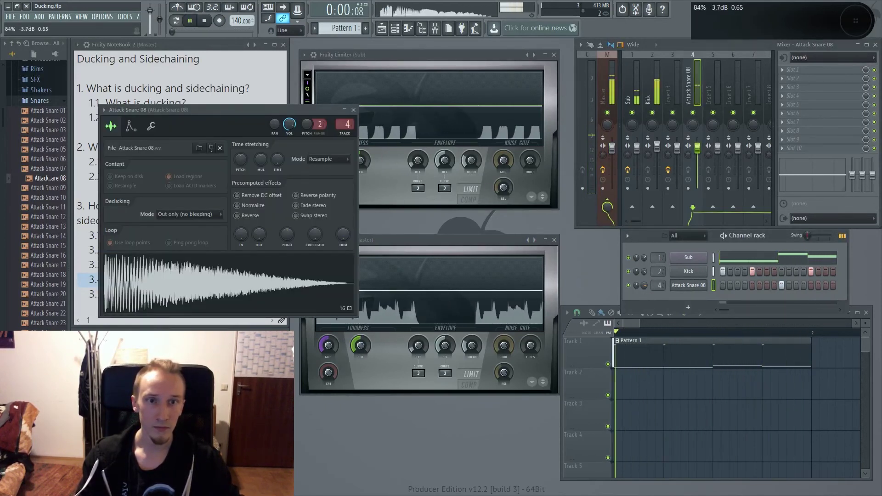
left_click(354, 110)
left_click_drag(470, 241, 457, 217)
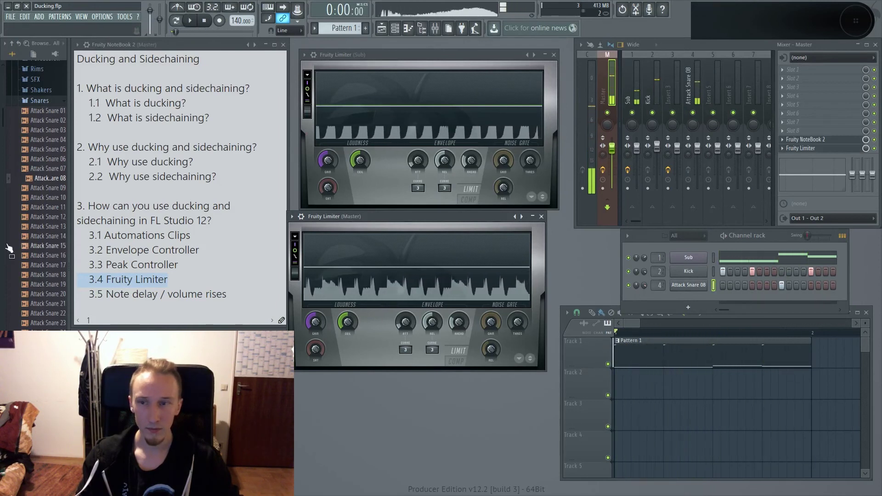
key("space")
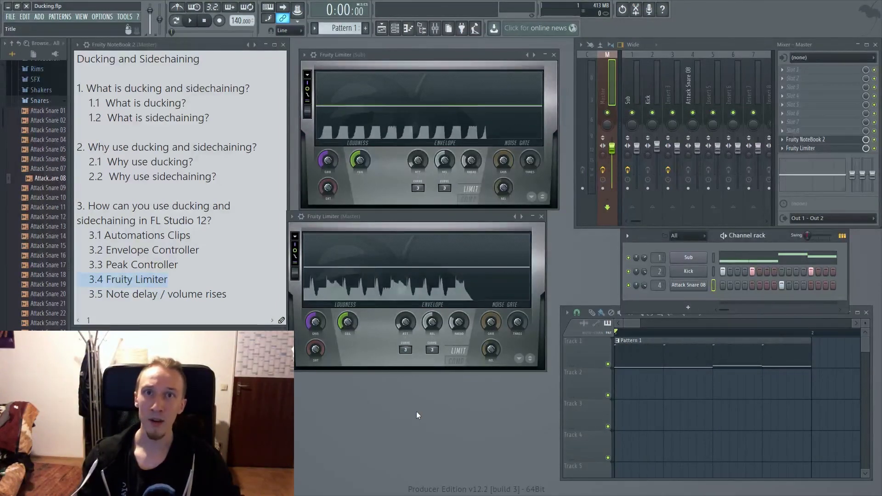
Send the Attack Snare 08 mixer track to the Sub as a sidechain and add a second Fruity Limiter in the Sub's slot 8
left_click(691, 92)
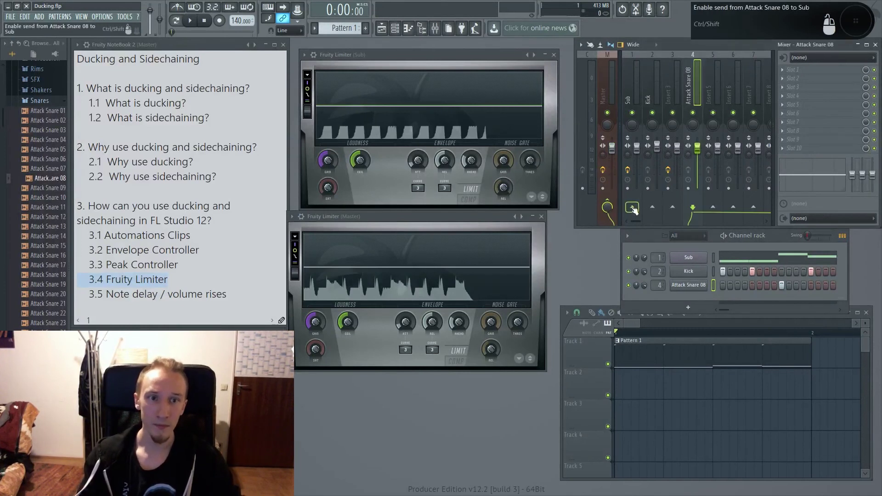
left_click(633, 207)
left_click(642, 102)
left_click(804, 141)
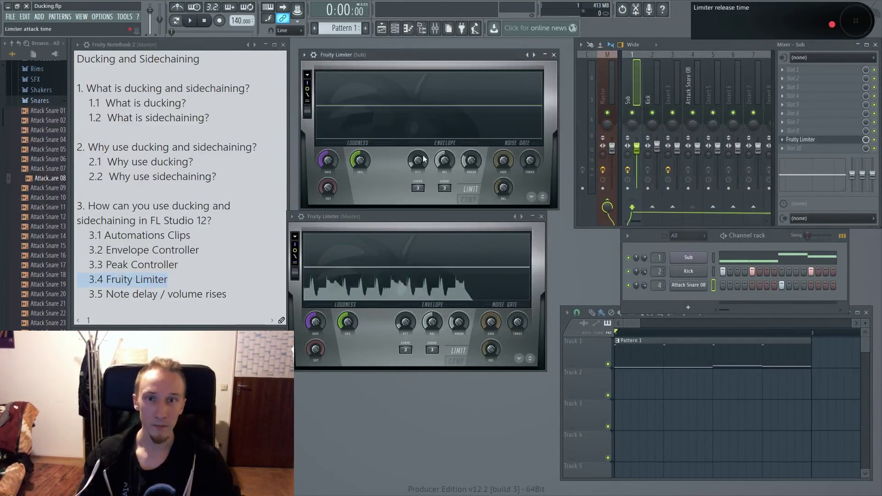
left_click(783, 140)
left_click_drag(801, 184, 796, 132)
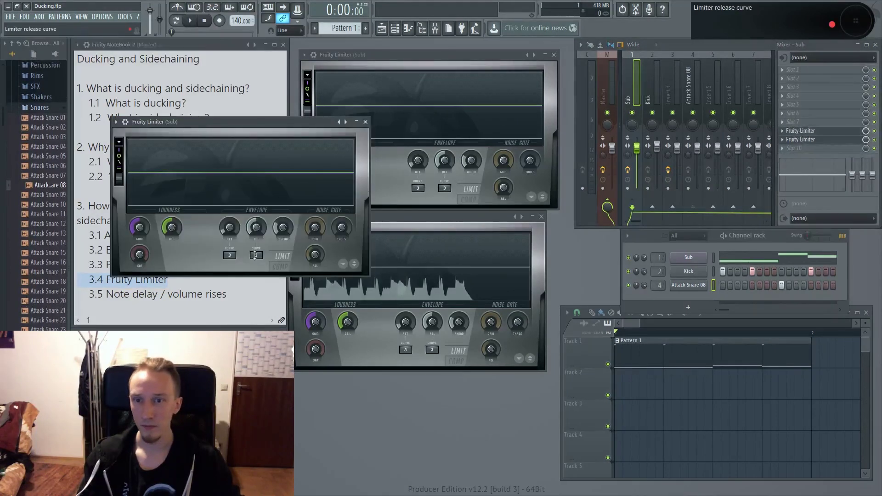
Switch the Sub's new Fruity Limiter to COMP mode and set Attack Snare 08 as its sidechain input
right_click(255, 255)
left_click(212, 232)
left_click(281, 267)
right_click(258, 257)
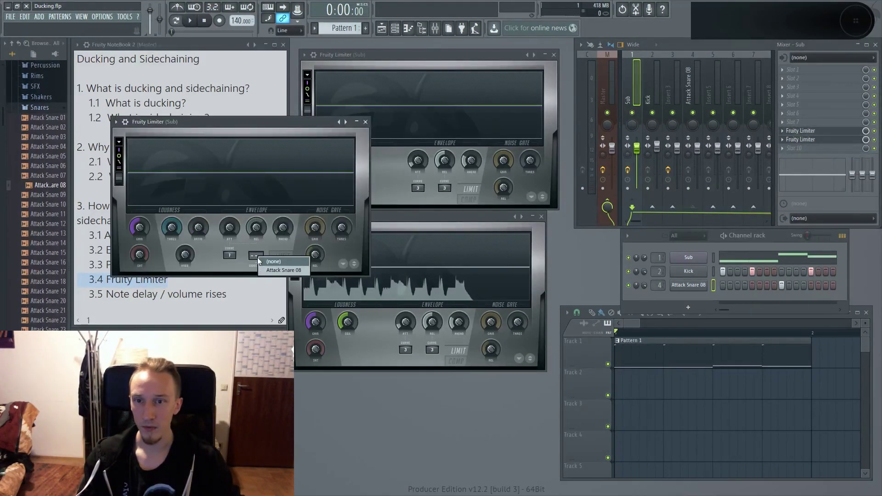
left_click(279, 270)
Place the new Sub limiter over the first one and adjust its compression ratio while the pattern plays
key("space")
left_click_drag(238, 125, 425, 60)
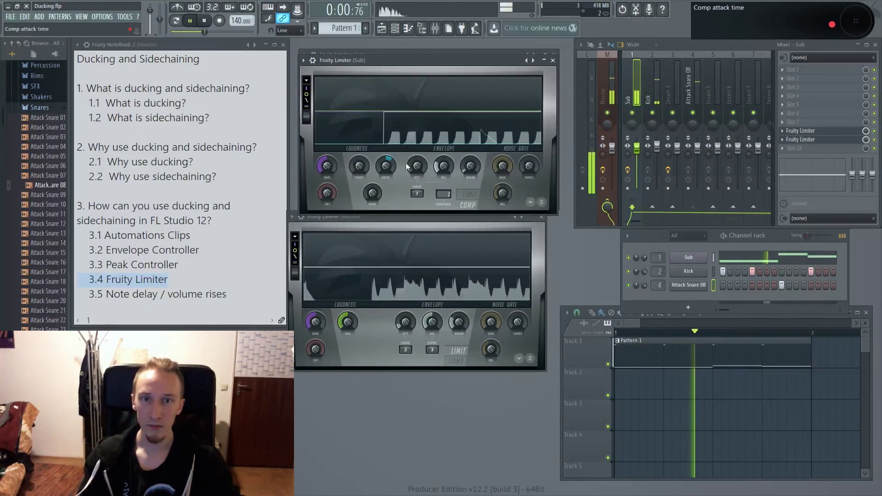
left_click_drag(386, 167, 386, 166)
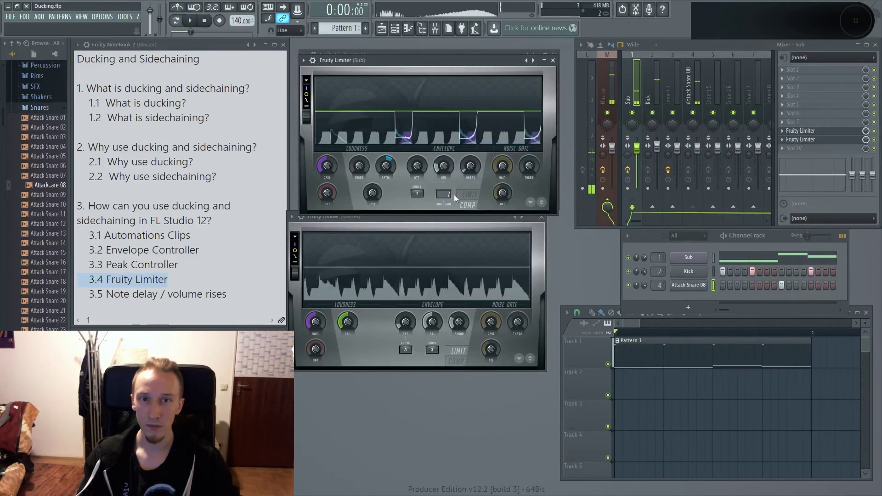
key("space")
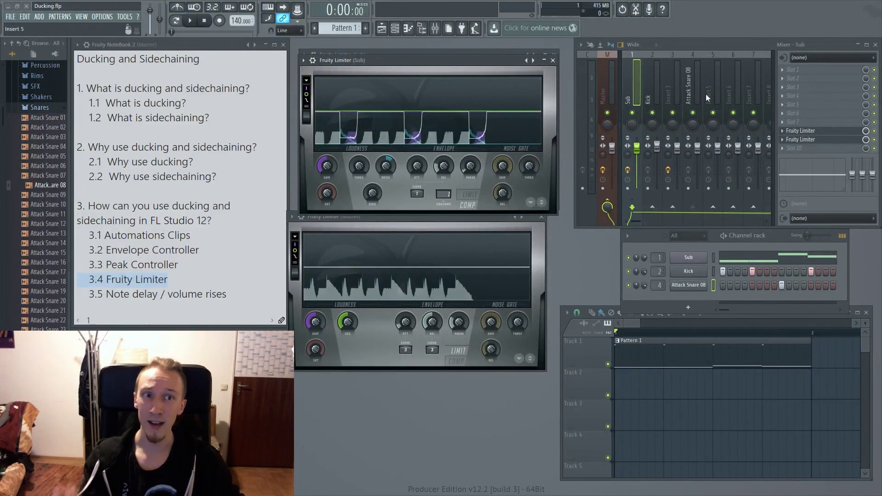
Send the Attack Snare 08 mixer track to Insert 5 and disable Insert 5's send to the Master
left_click(692, 157)
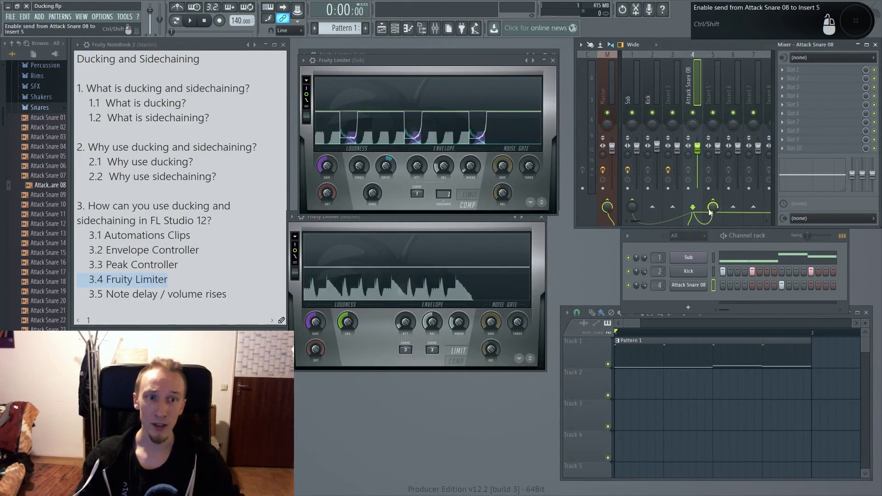
left_click(710, 212)
left_click(713, 87)
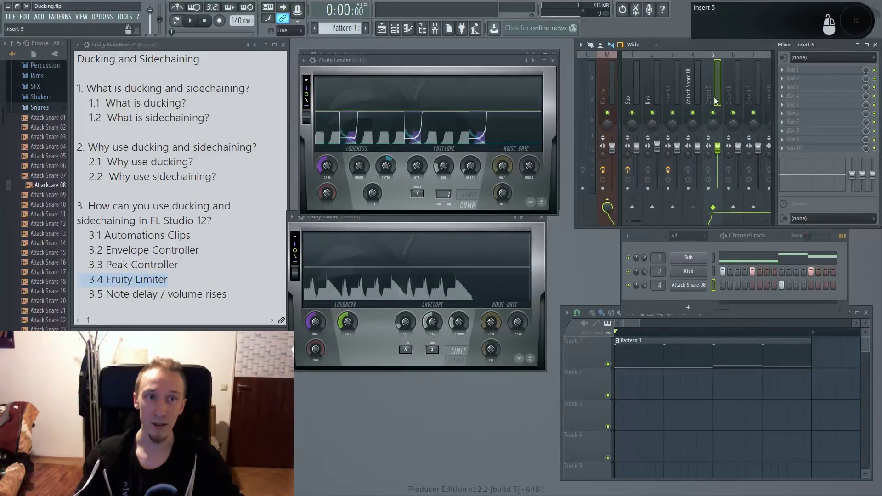
left_click(606, 205)
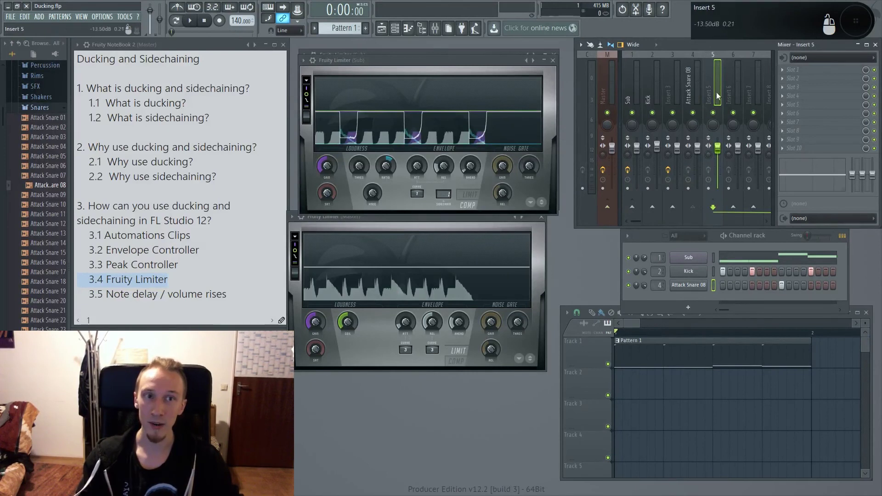
Play the pattern and compare the signal on the Attack Snare 08 and Insert 5 mixer tracks
key("space")
left_click(698, 84)
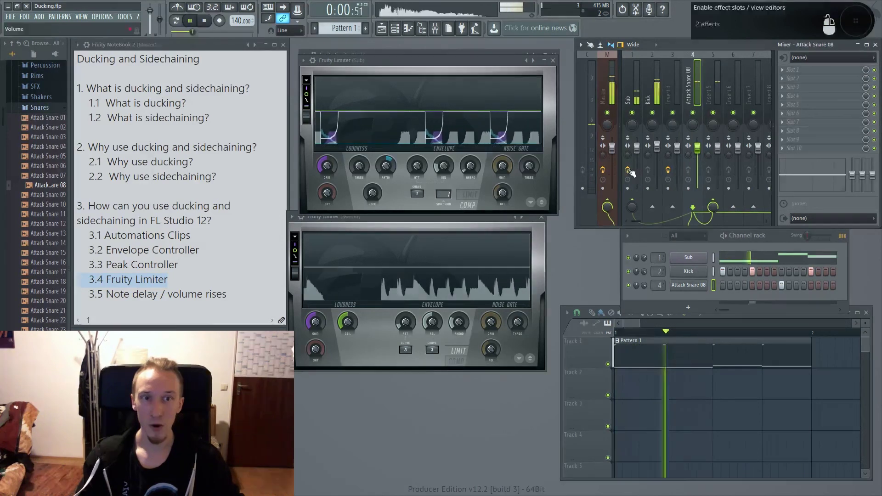
left_click(717, 90)
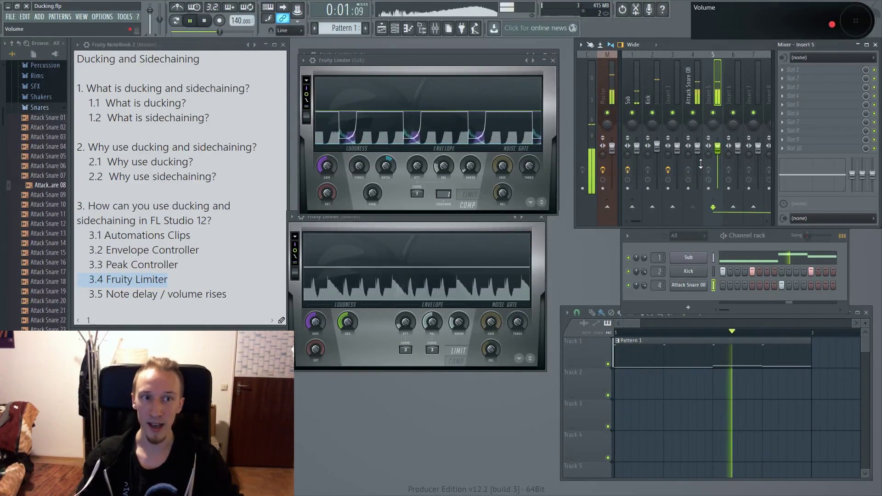
key("space")
Add a Fruity Limiter to slot 3 of Insert 5 and raise its noise gate threshold, checking the gating during playback
left_click(799, 86)
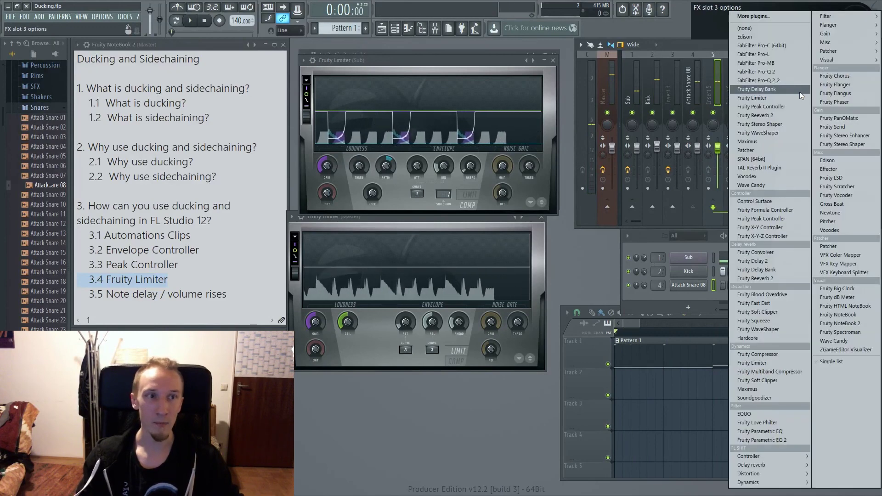
left_click(798, 97)
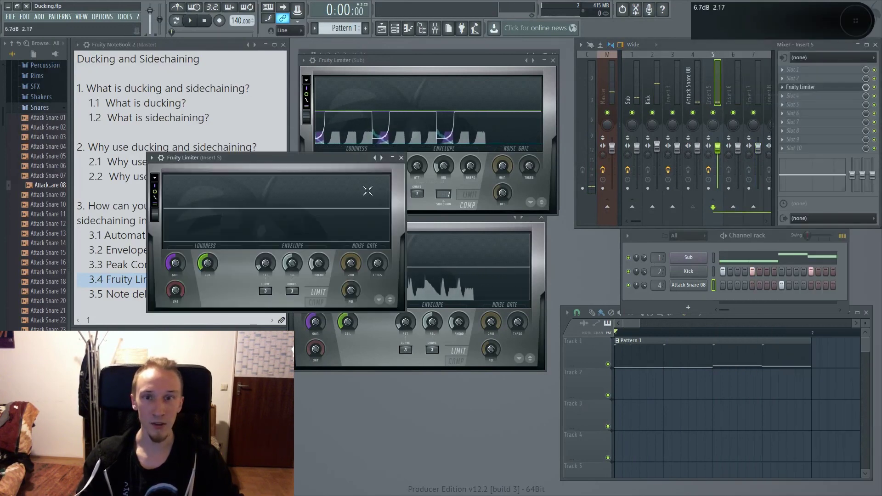
left_click_drag(311, 160, 457, 144)
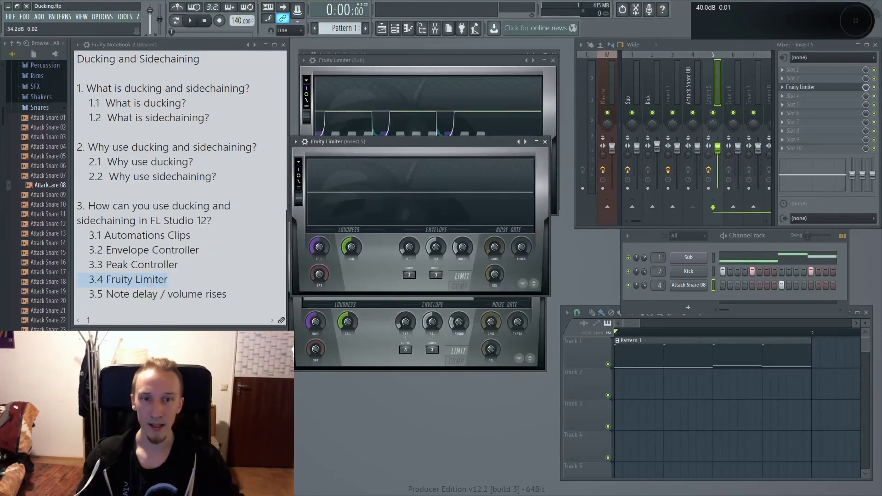
left_click_drag(521, 251, 521, 208)
key("space")
key("space")
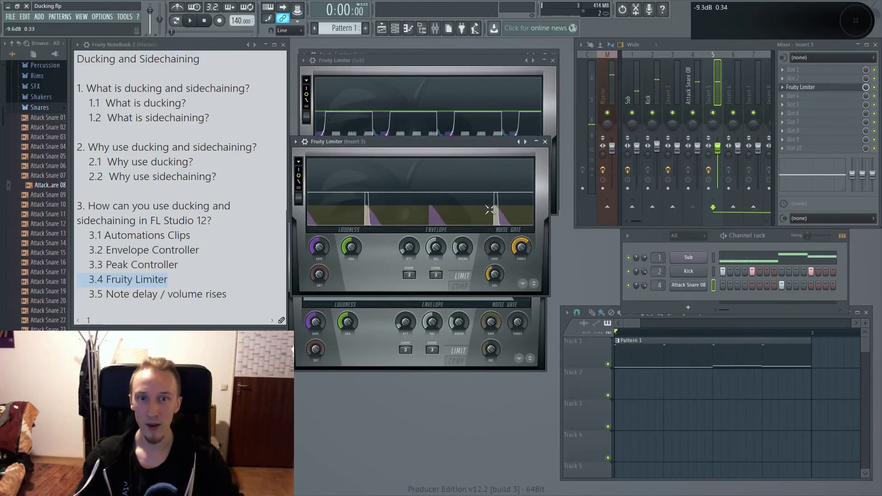
Close the Insert 5 limiter window and rename the Insert 5 mixer track as "Snare SC"
left_click(545, 141)
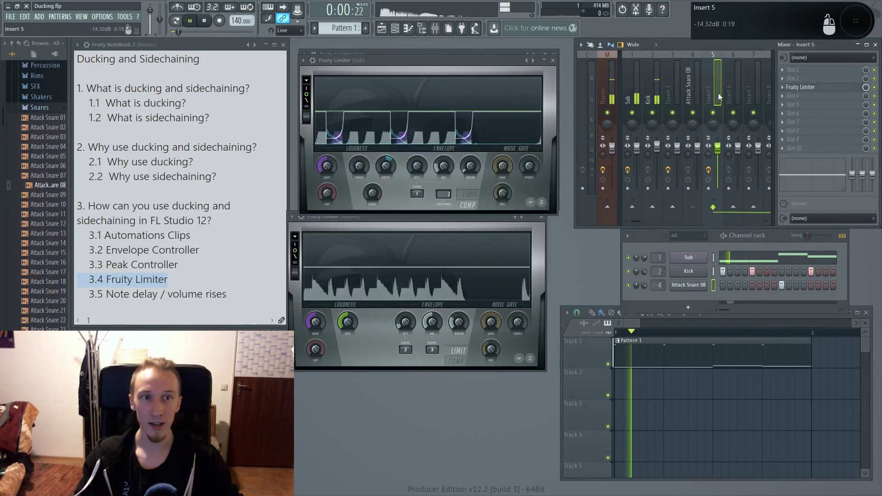
double_click(719, 96)
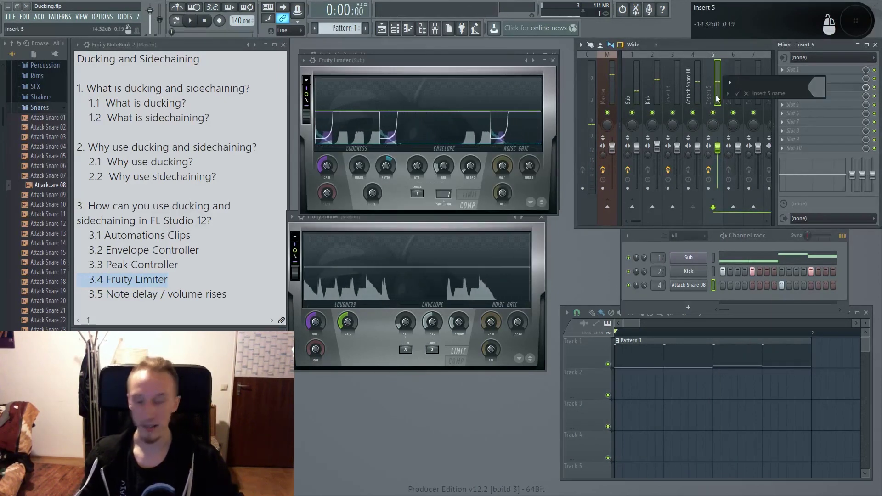
type("Snar")
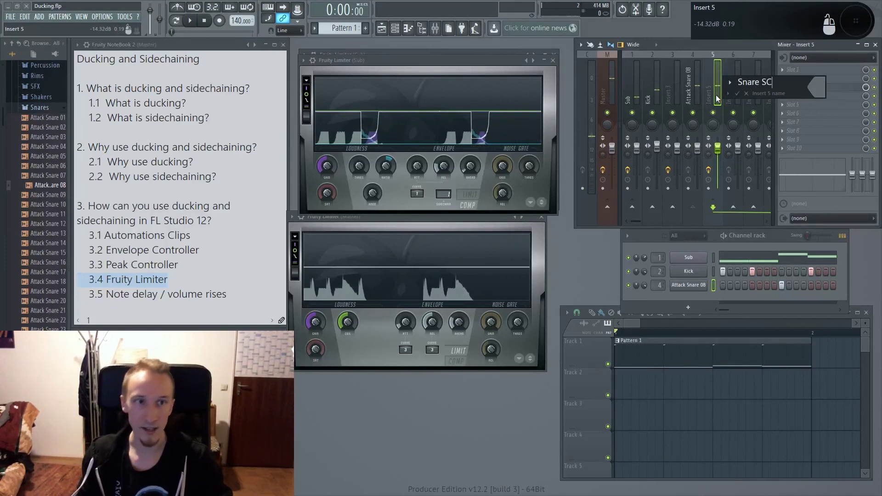
type("e SC")
key("Return")
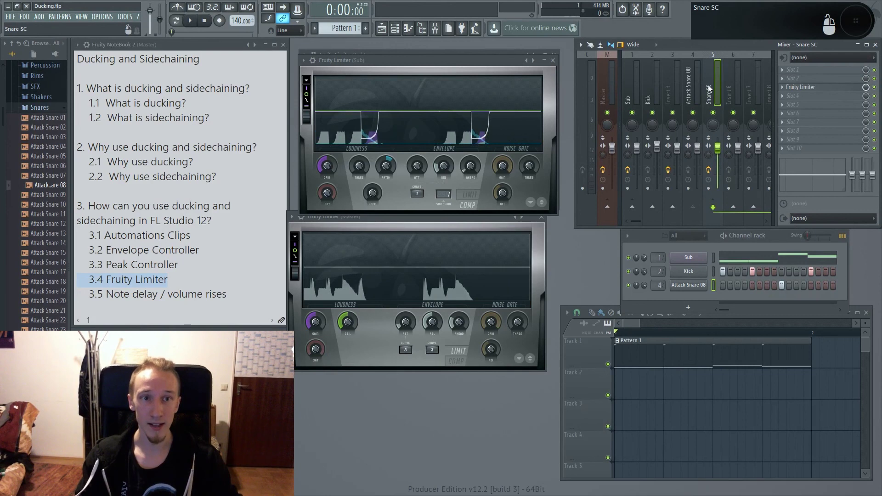
Select the Sub mixer track and play the pattern to examine the ducking in its Fruity Limiter display
left_click(633, 208)
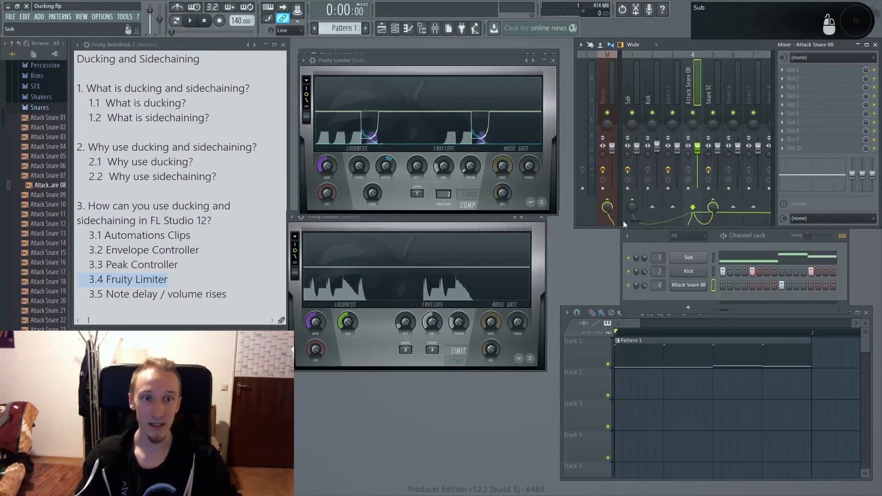
left_click(634, 169)
key("space")
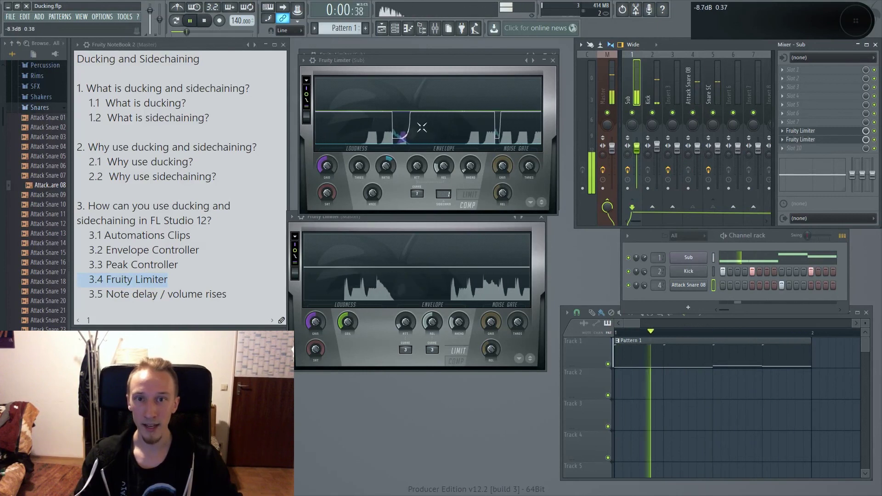
key("space")
left_click_drag(334, 124, 326, 123)
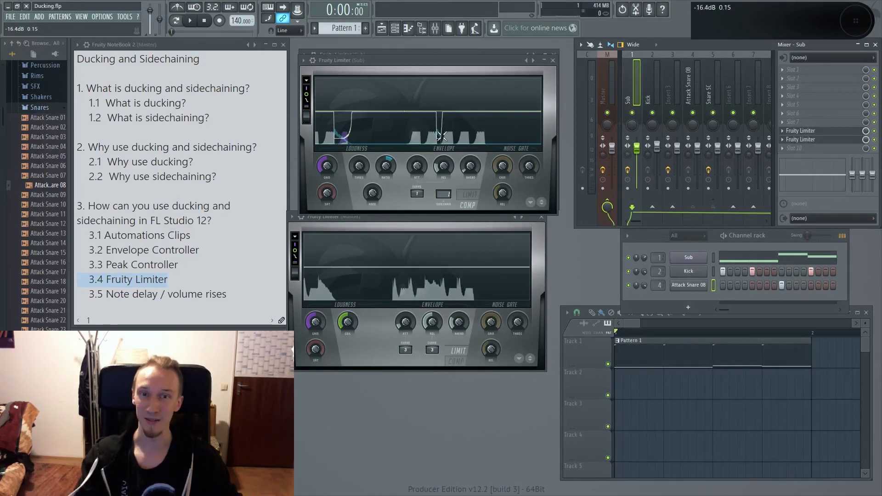
Close the remaining Fruity Limiter windows of the Sub and Master tracks
left_click(553, 60)
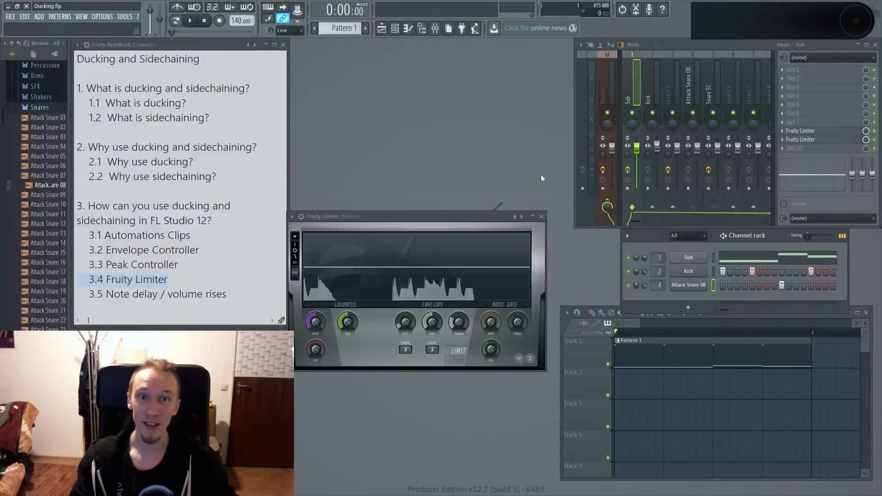
left_click(541, 217)
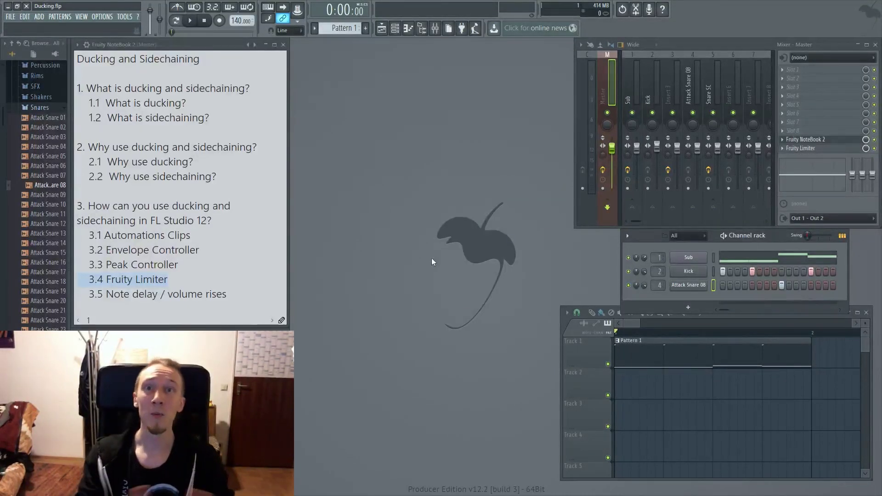